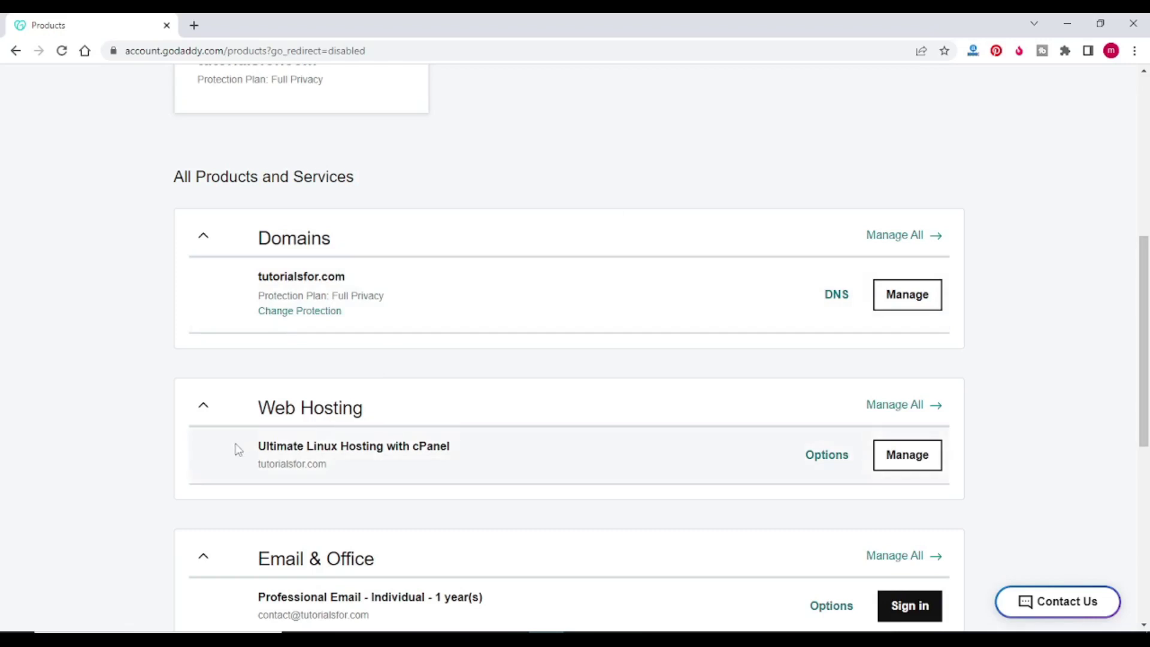
Step: Highlight the Ultimate Linux Hosting with cPanel plan and show the Downloads folder with the homeid zip
left_click_drag(251, 449, 459, 452)
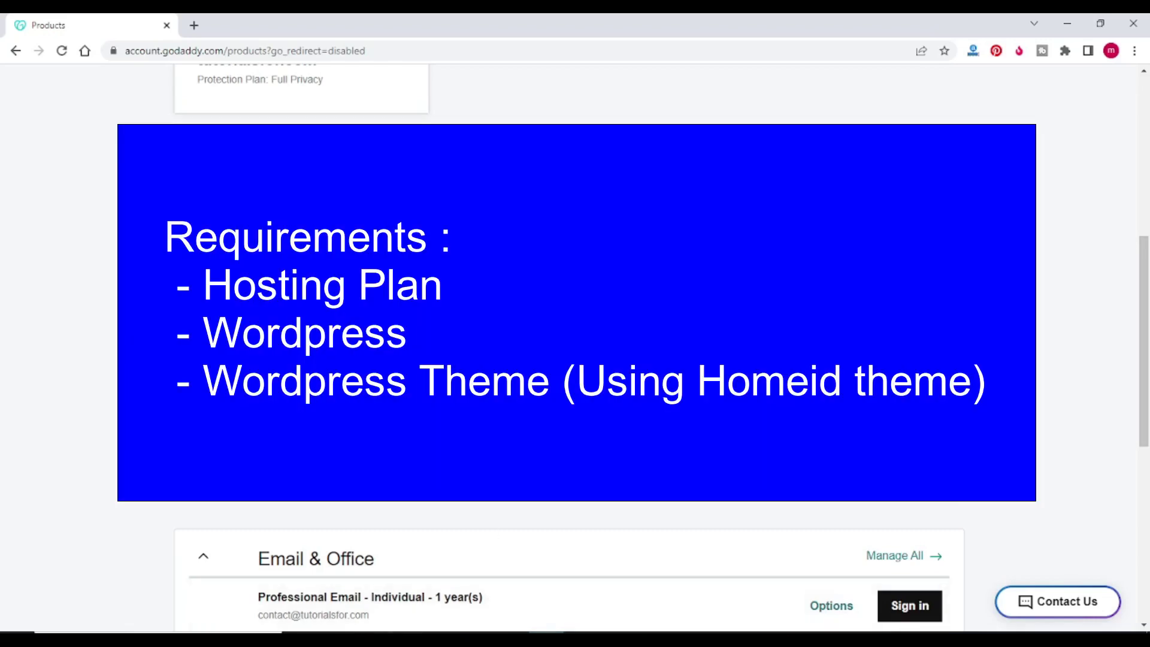
left_click(405, 638)
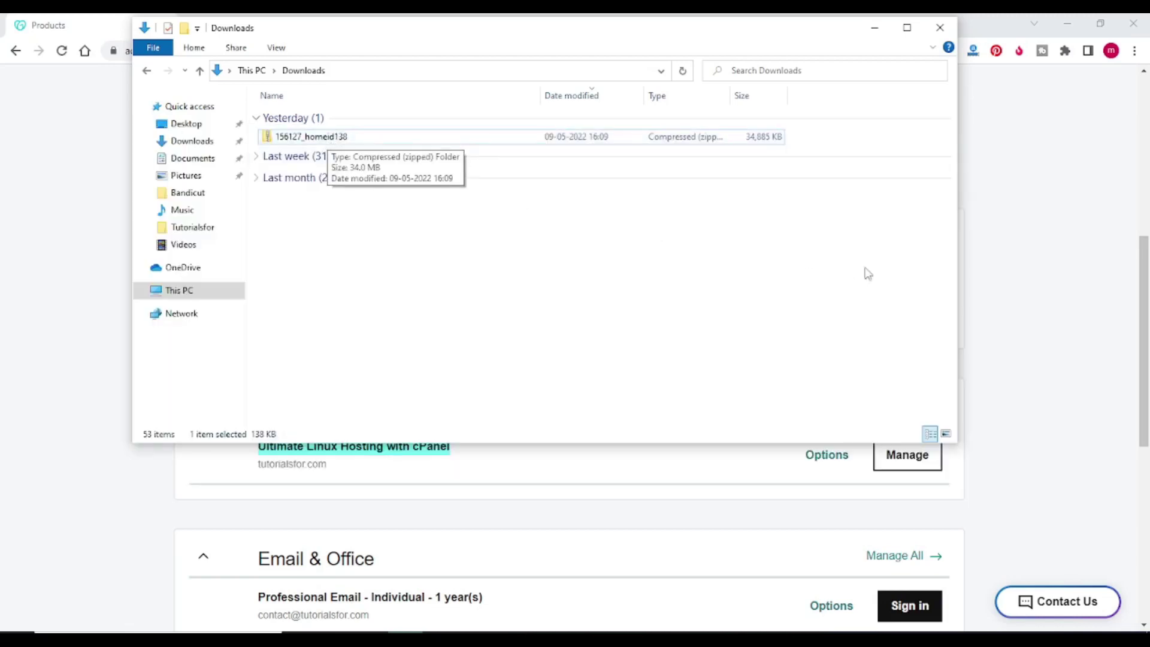
Step: Bring the GoDaddy products page back in front and scroll down its product list
left_click(996, 282)
scroll(473, 341, "down", 1)
scroll(473, 341, "down", 2)
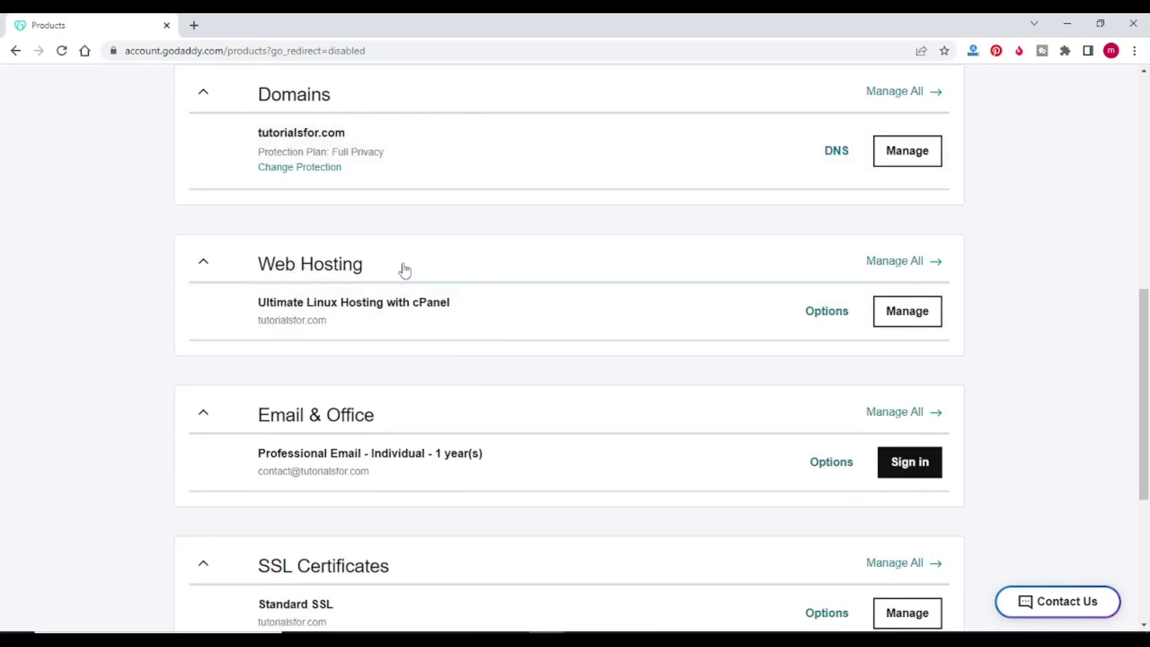
Step: Open cPanel Admin from the Web Hosting plan's Manage page and scroll to the Software tools
left_click(905, 316)
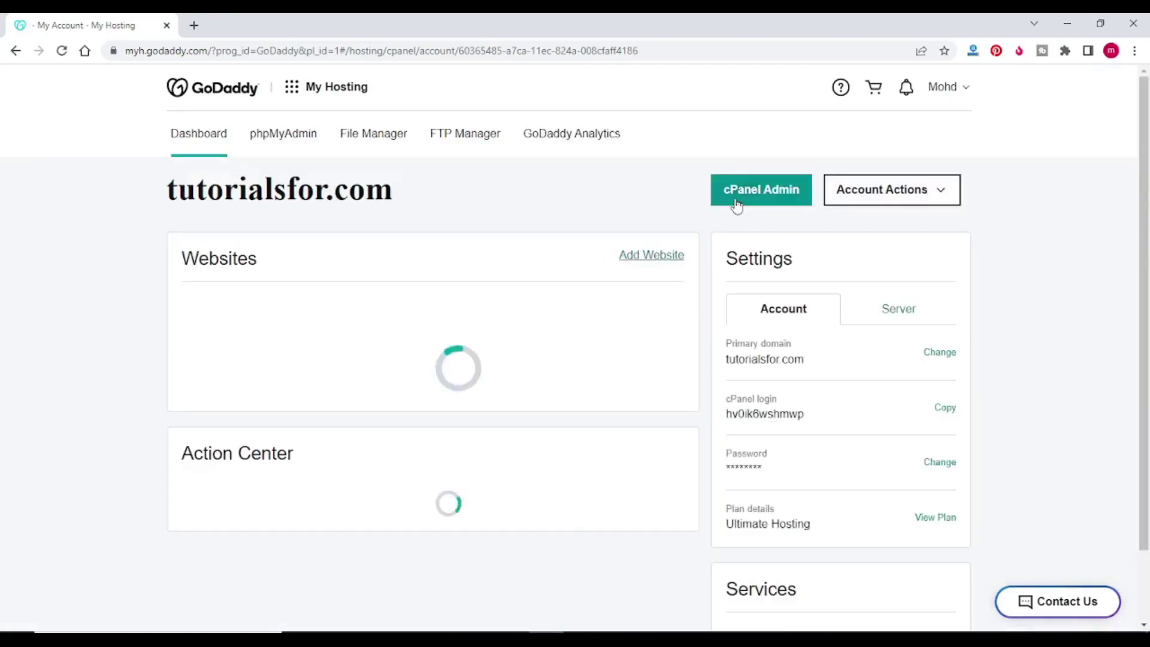
left_click(736, 201)
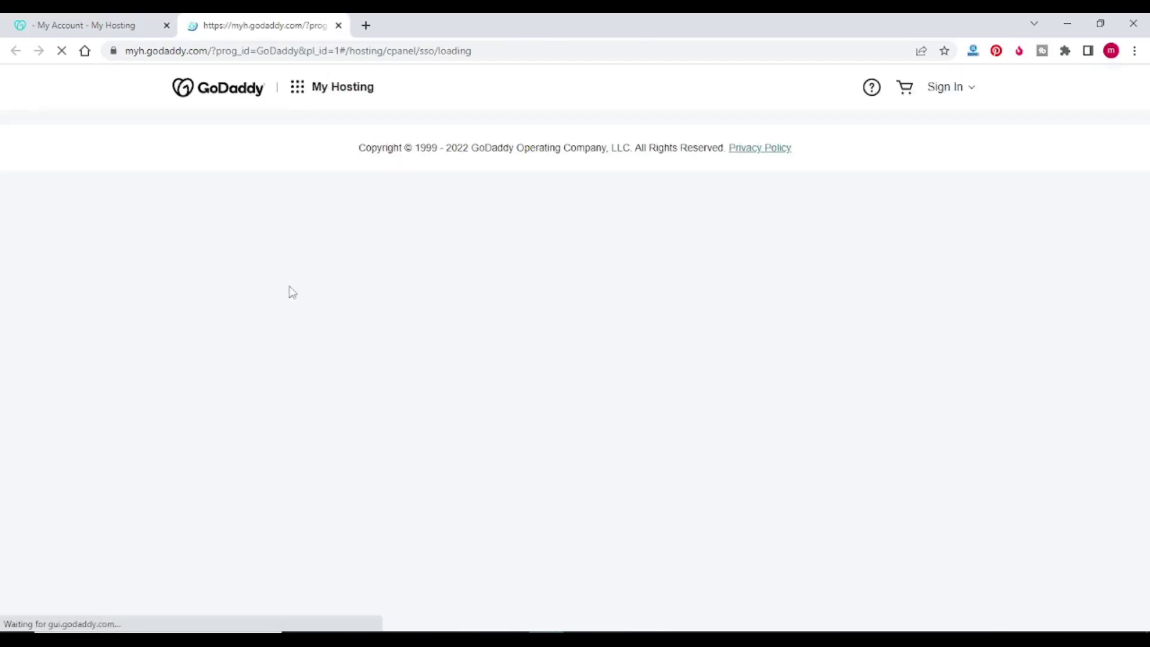
scroll(270, 282, "down", 7)
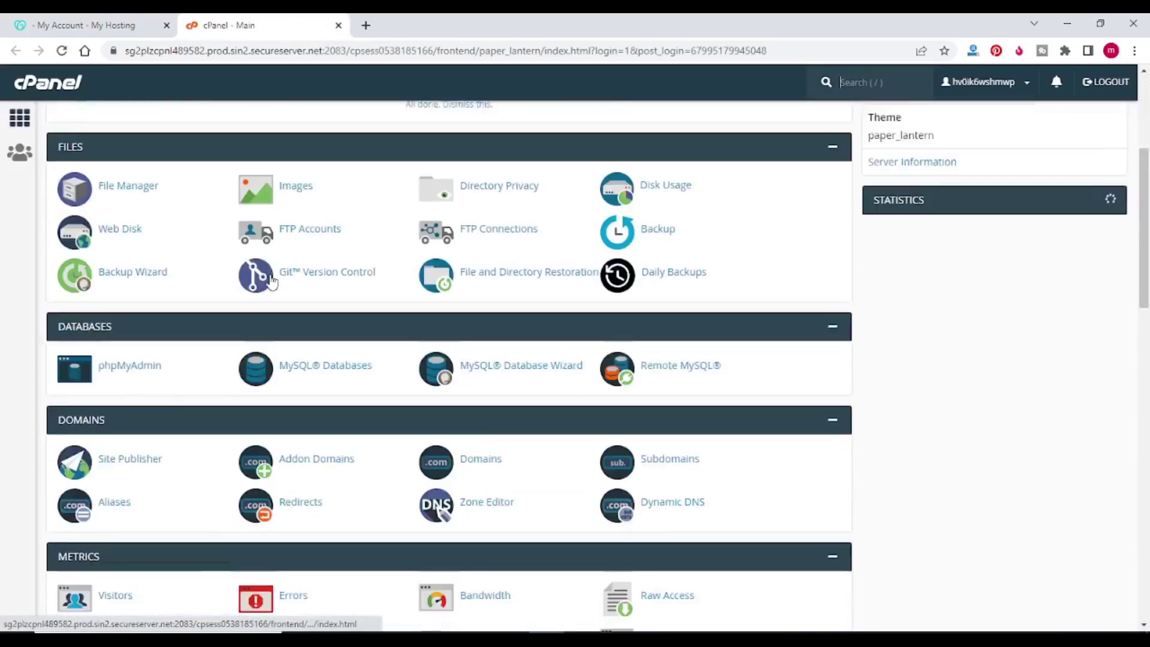
scroll(270, 280, "down", 5)
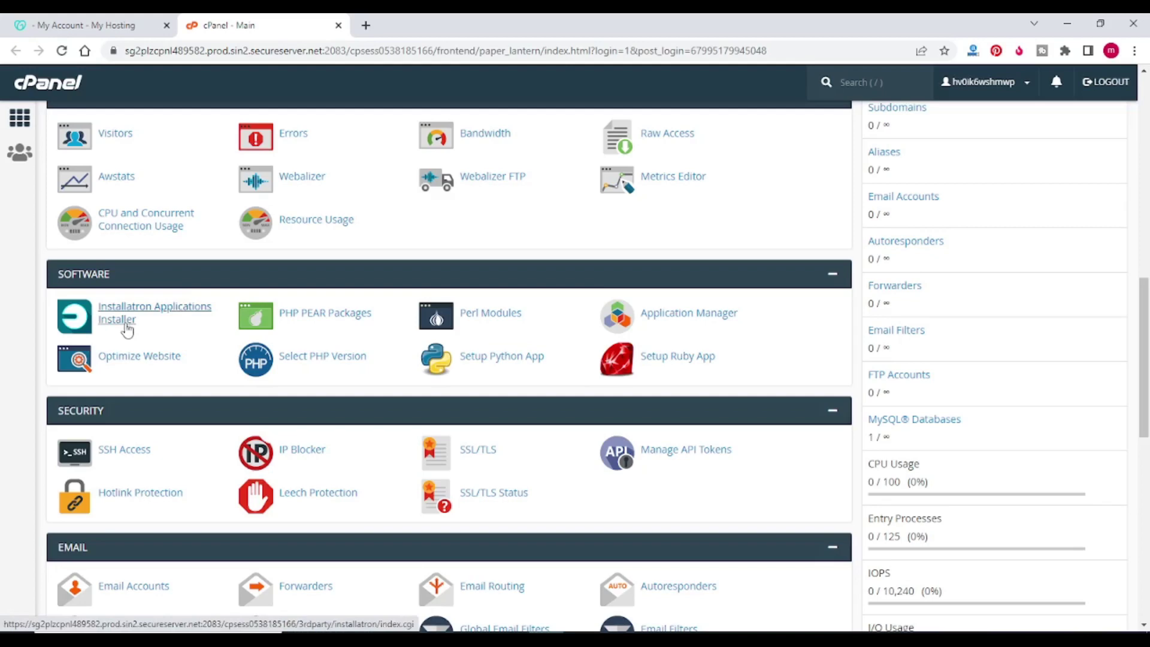
left_click(126, 329)
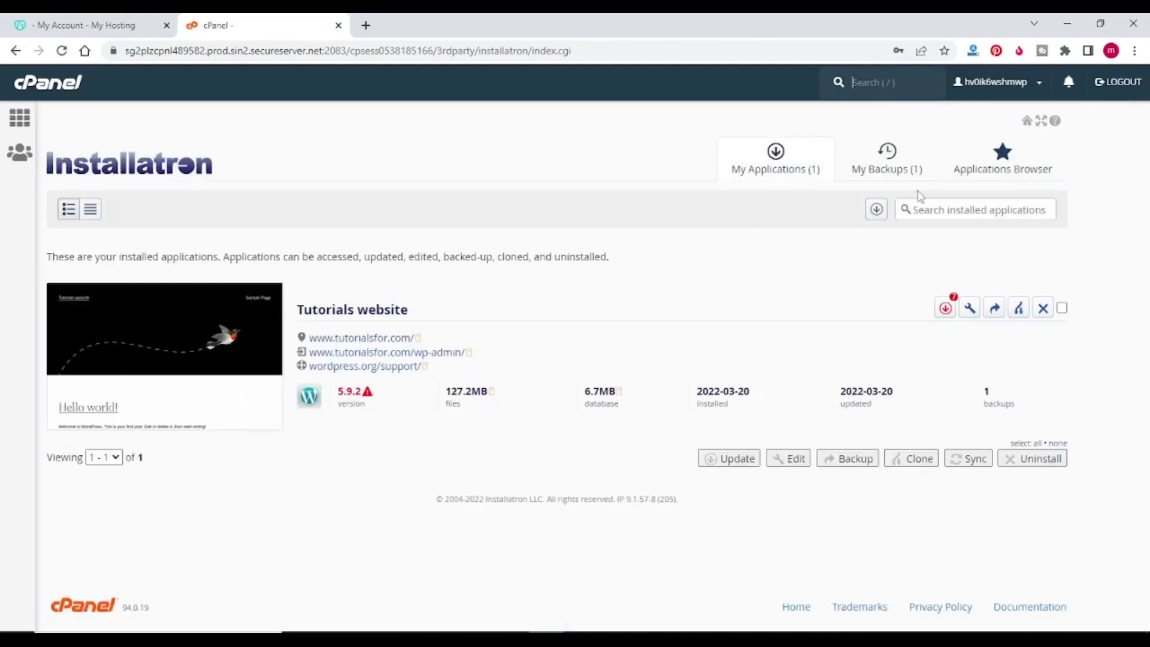
left_click(999, 175)
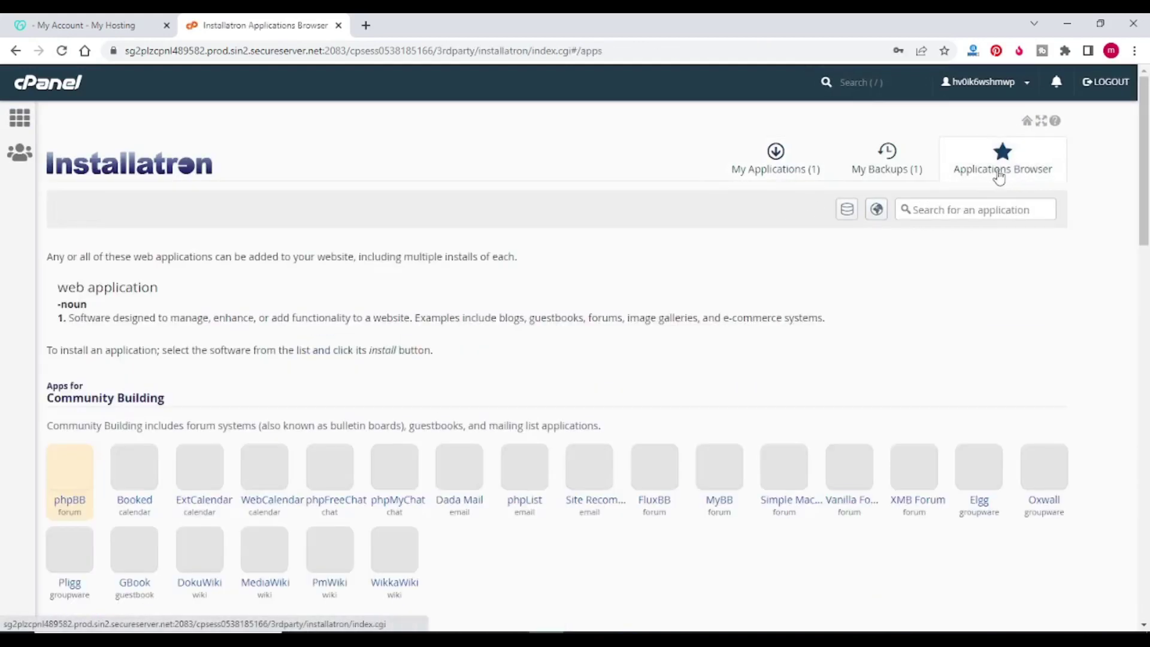
scroll(73, 508, "down", 5)
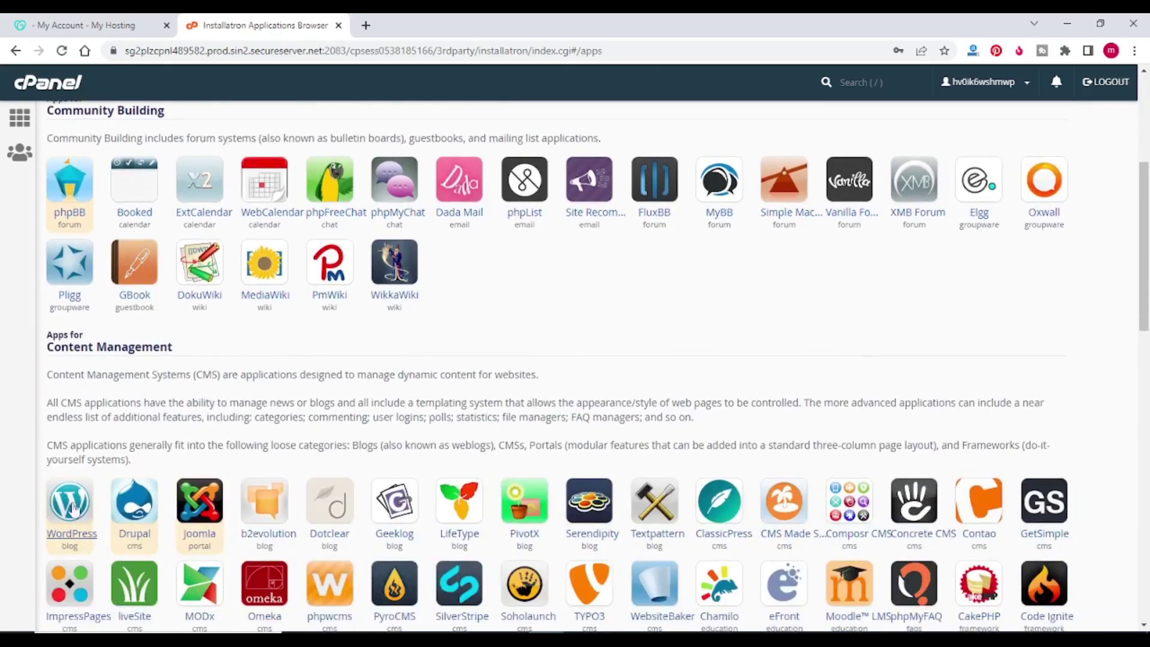
left_click(73, 533)
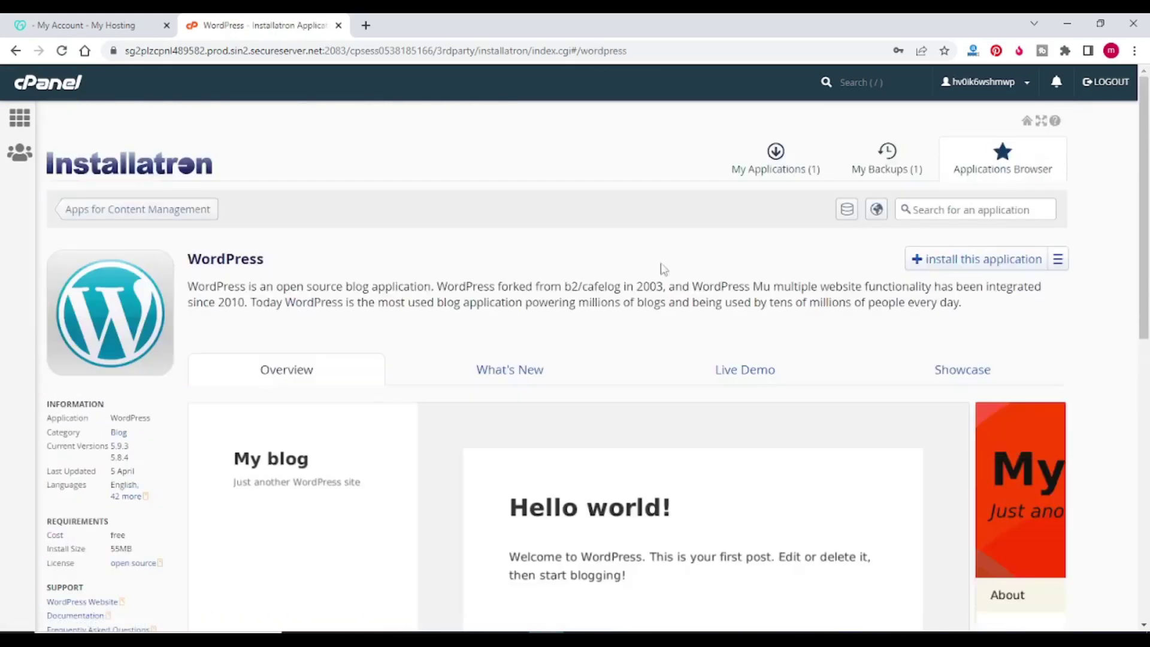
left_click(929, 264)
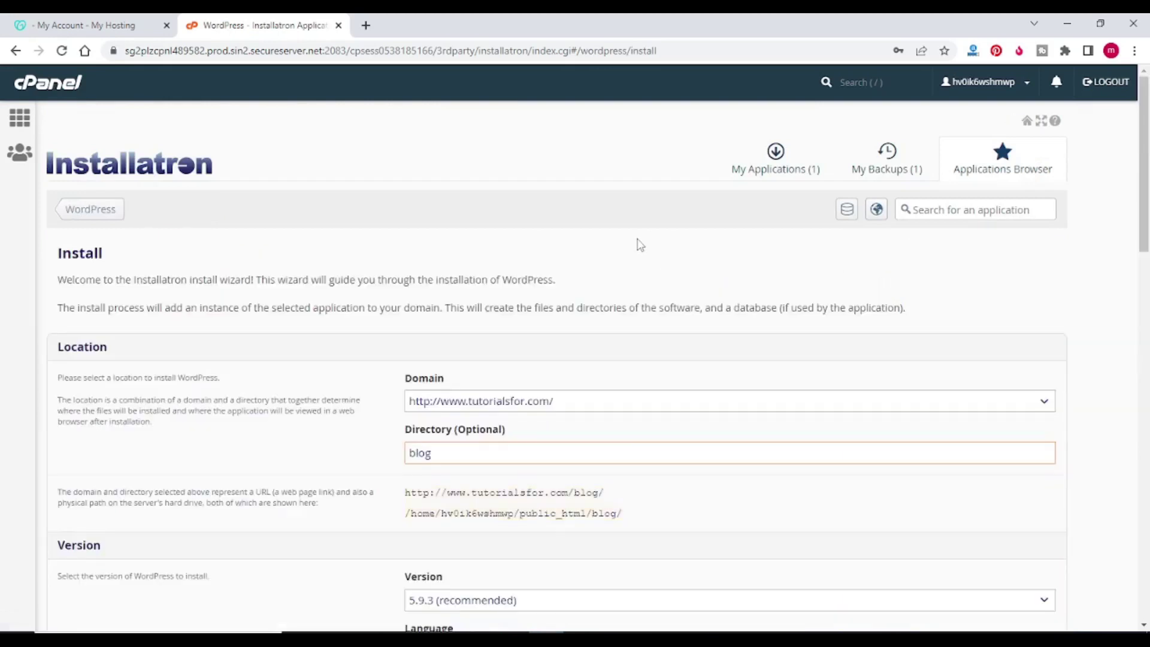
Step: Change the install directory from blog to realestate
scroll(639, 242, "down", 1)
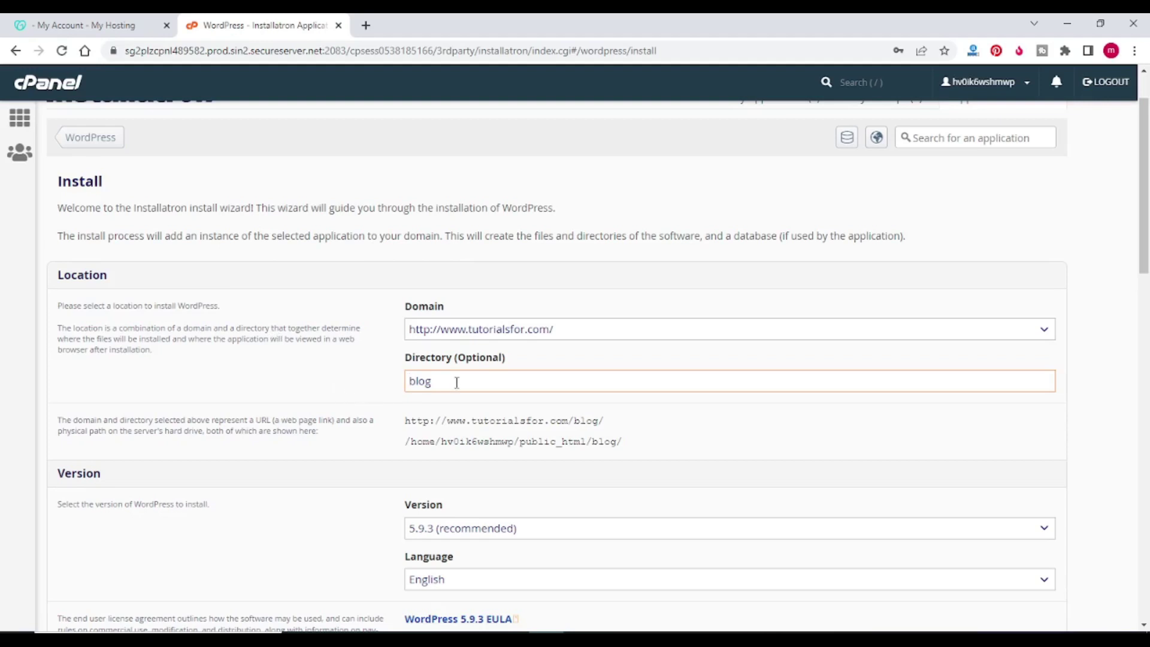
left_click_drag(431, 381, 387, 388)
type("realesta")
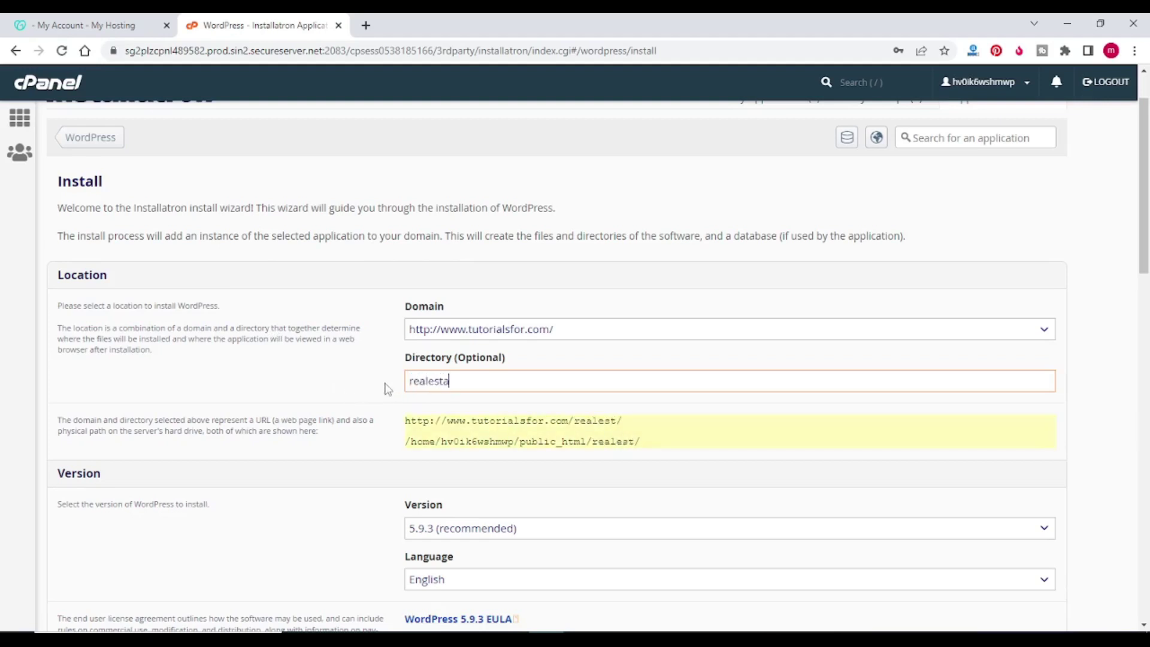
type("te")
left_click_drag(403, 451, 669, 454)
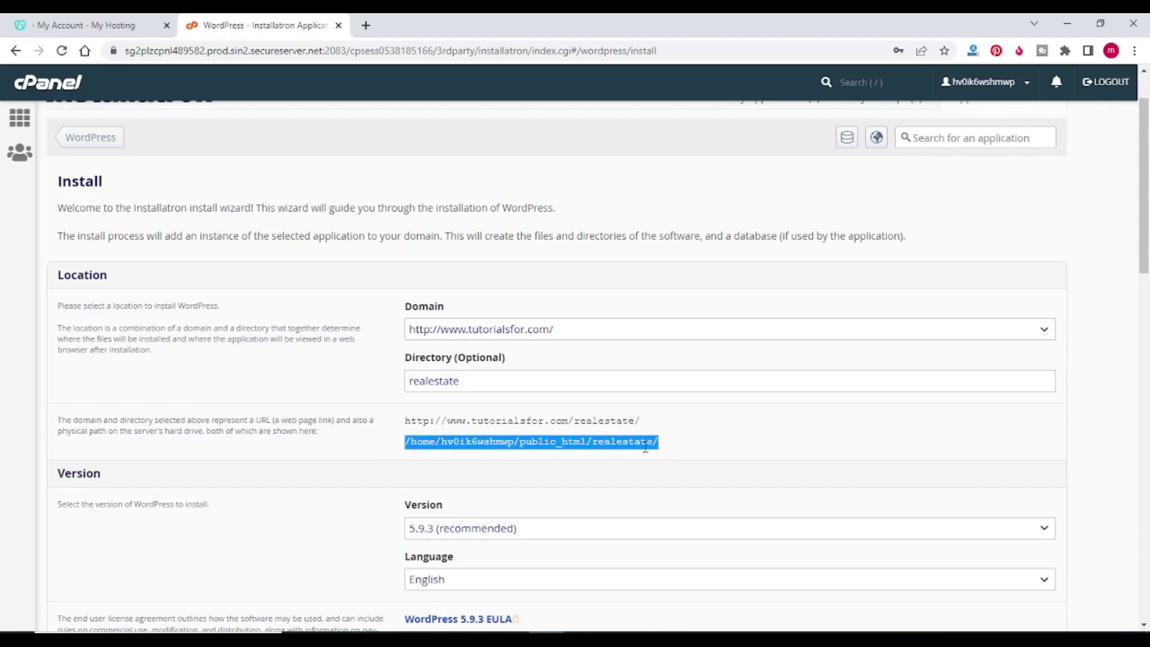
Step: Choose 'Do not automatically update' and 'Do not create a backup' for WordPress updates
scroll(592, 402, "down", 2)
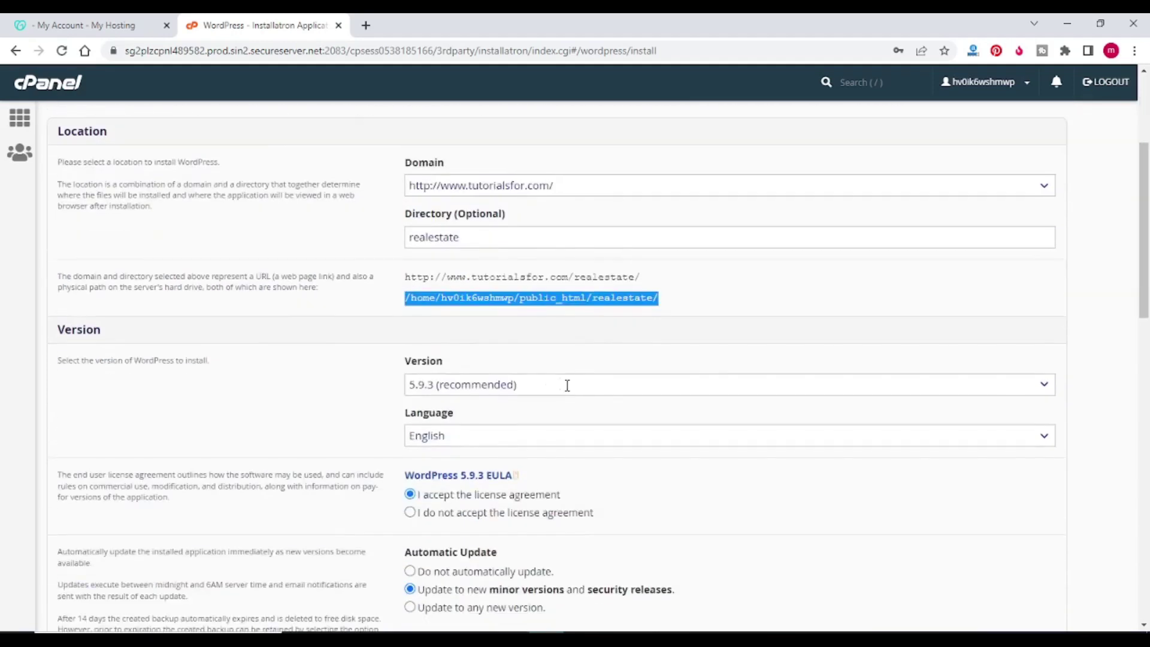
scroll(350, 333, "down", 1)
scroll(346, 335, "down", 1)
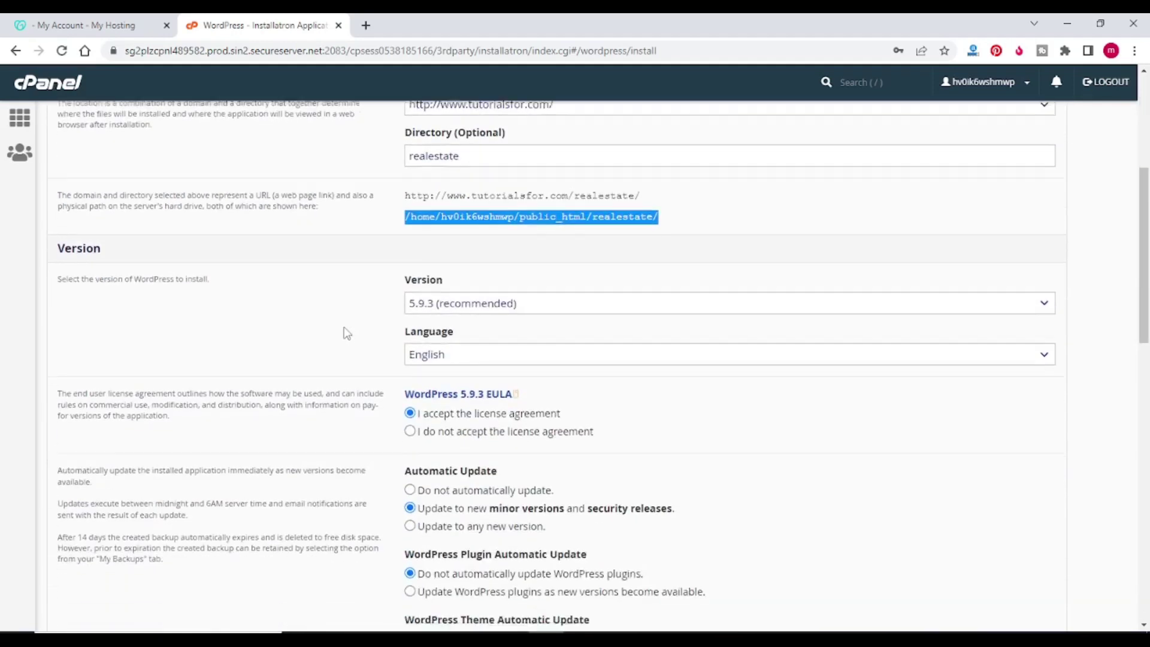
scroll(347, 286, "down", 1)
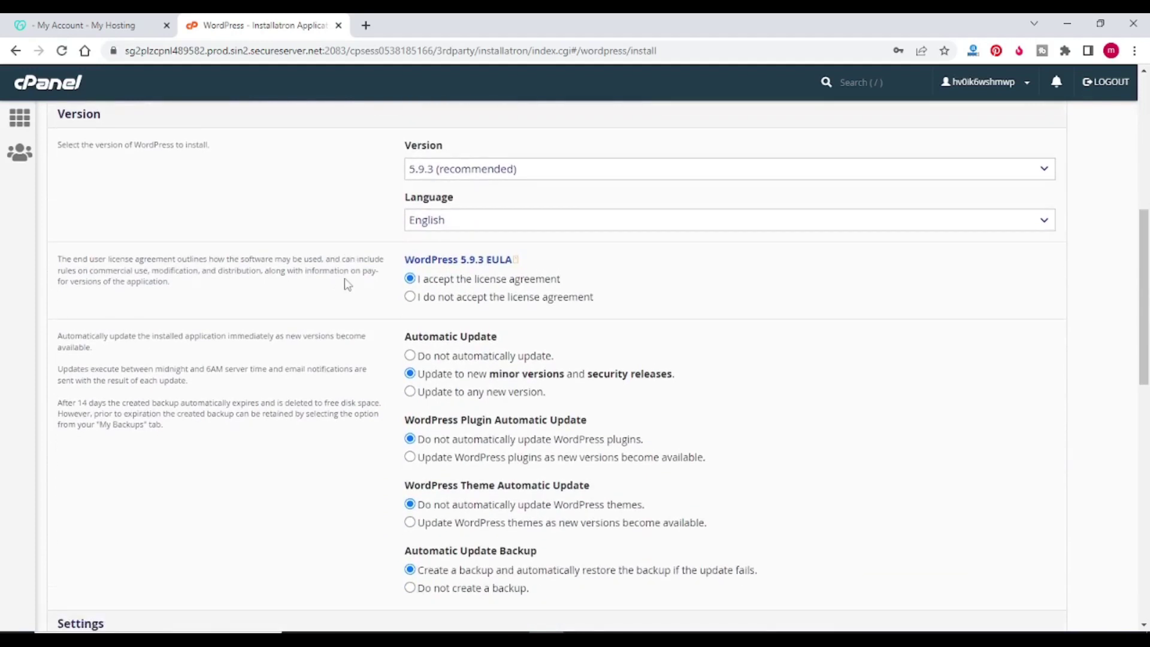
scroll(350, 260, "down", 1)
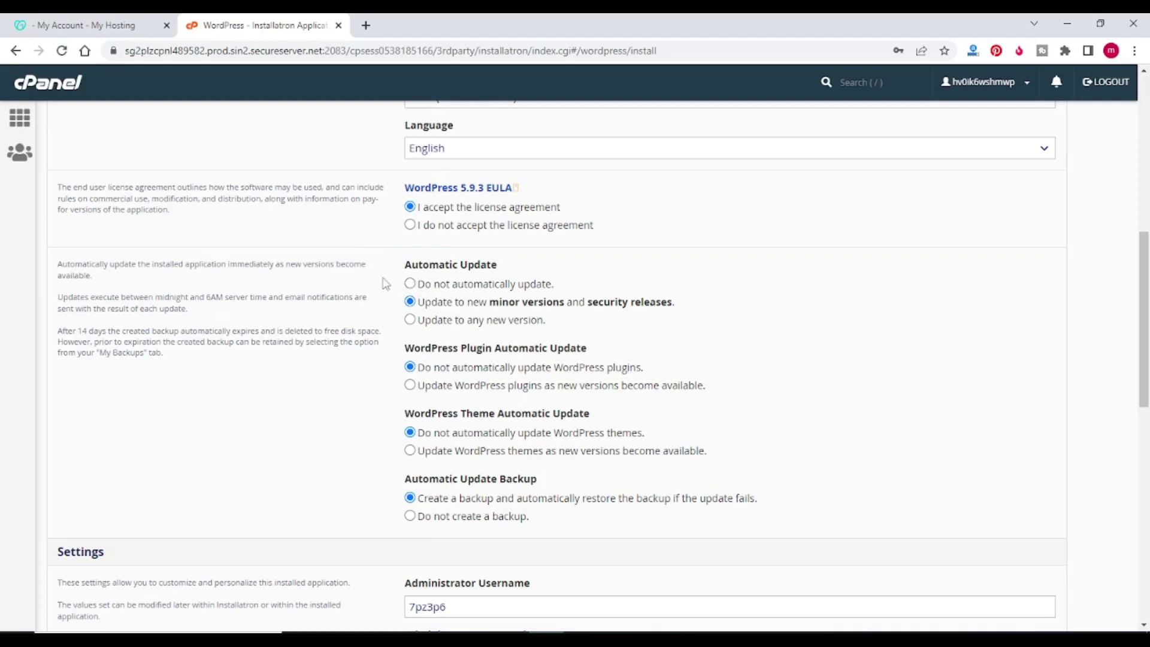
left_click(410, 284)
scroll(479, 299, "down", 1)
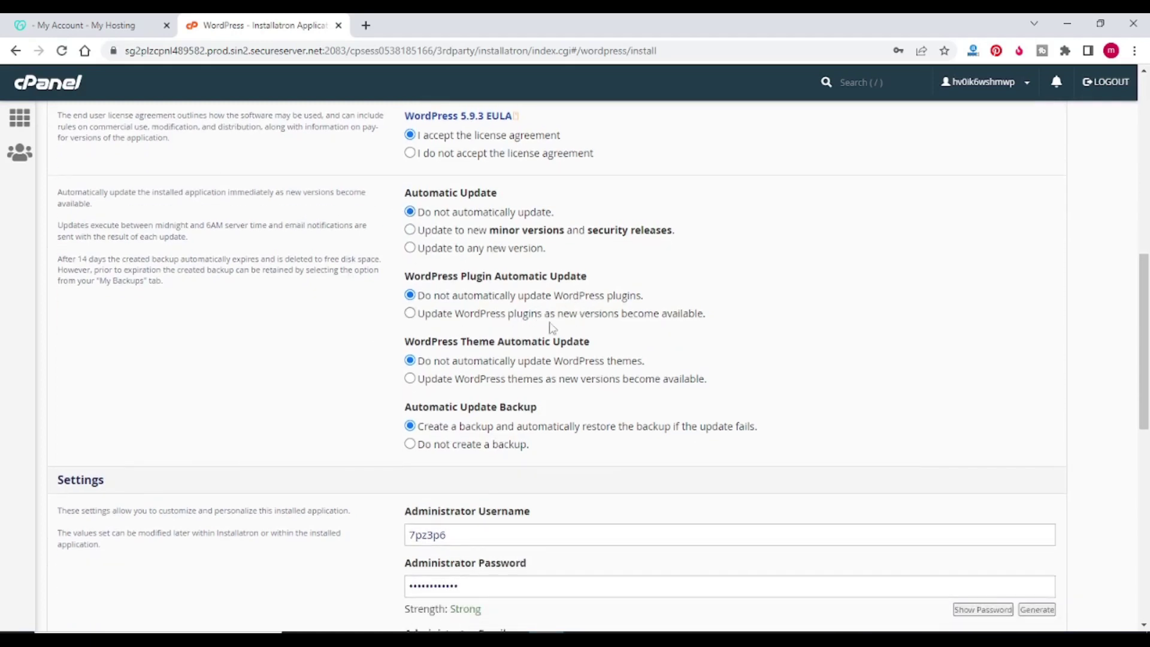
scroll(410, 359, "down", 1)
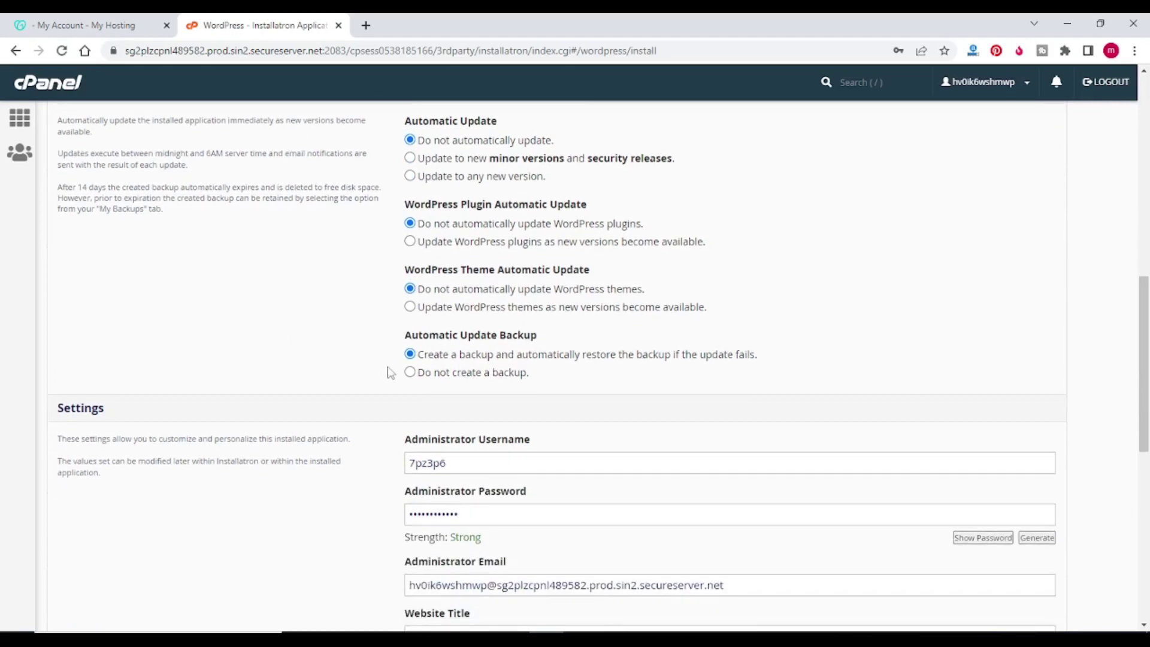
left_click(409, 372)
Step: Enter the administrator username, password and e-mail address
scroll(533, 382, "down", 2)
left_click_drag(468, 327, 343, 297)
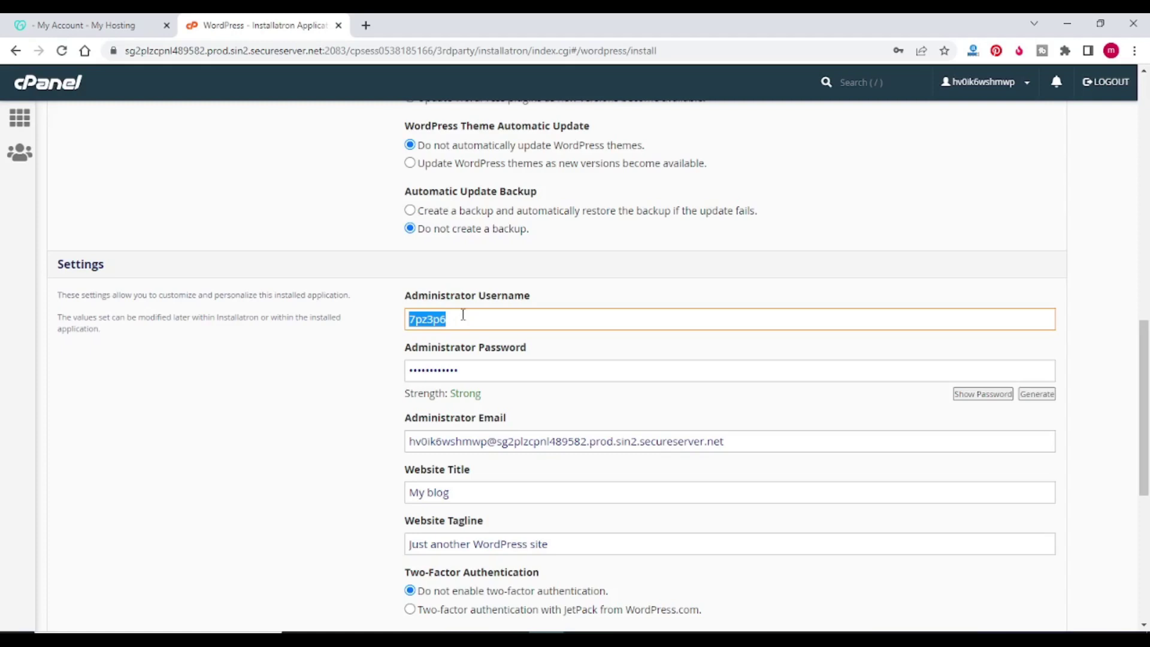
type("readie")
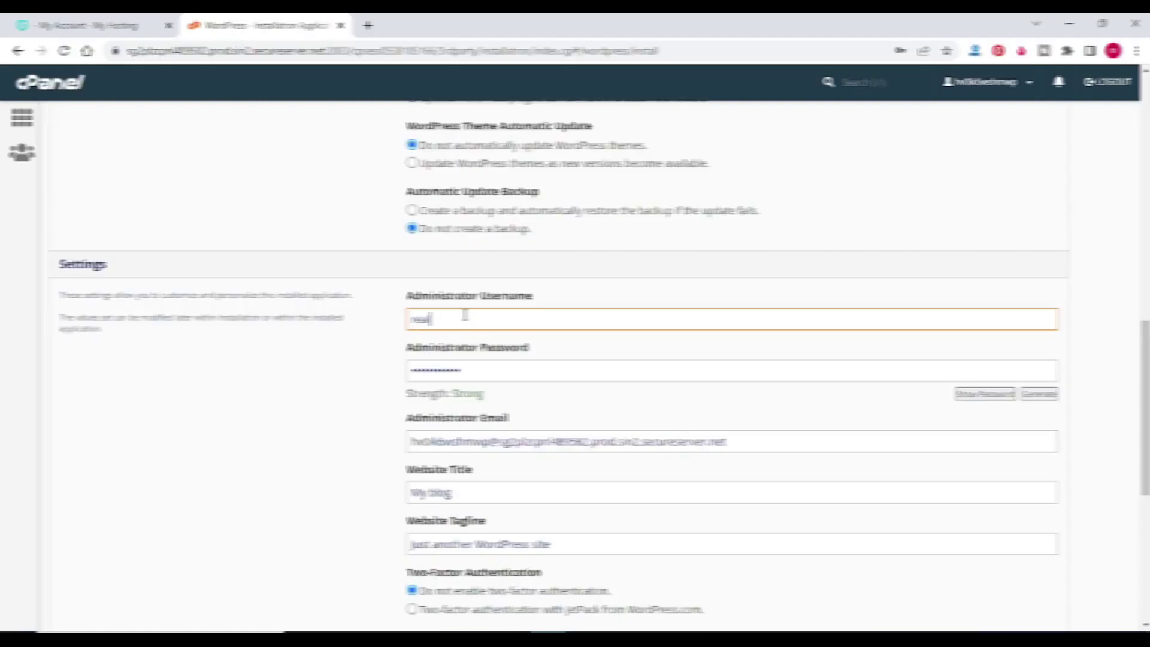
type("tate")
left_click_drag(463, 371, 344, 377)
type("•••••")
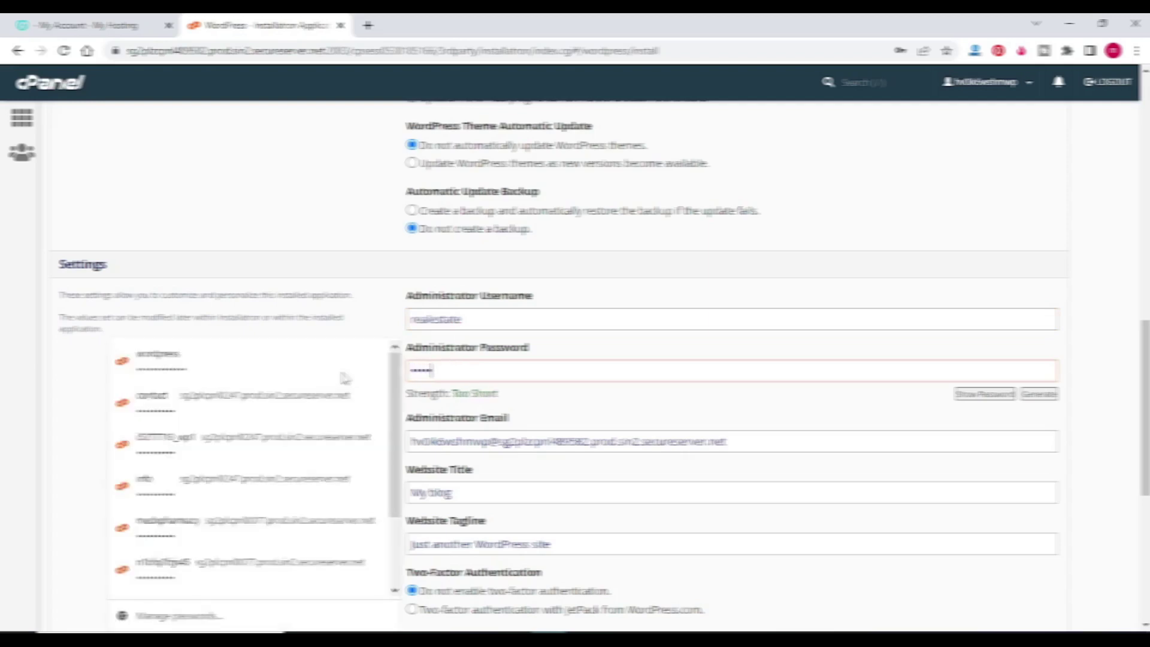
type("••••••••••")
left_click_drag(734, 441, 399, 437)
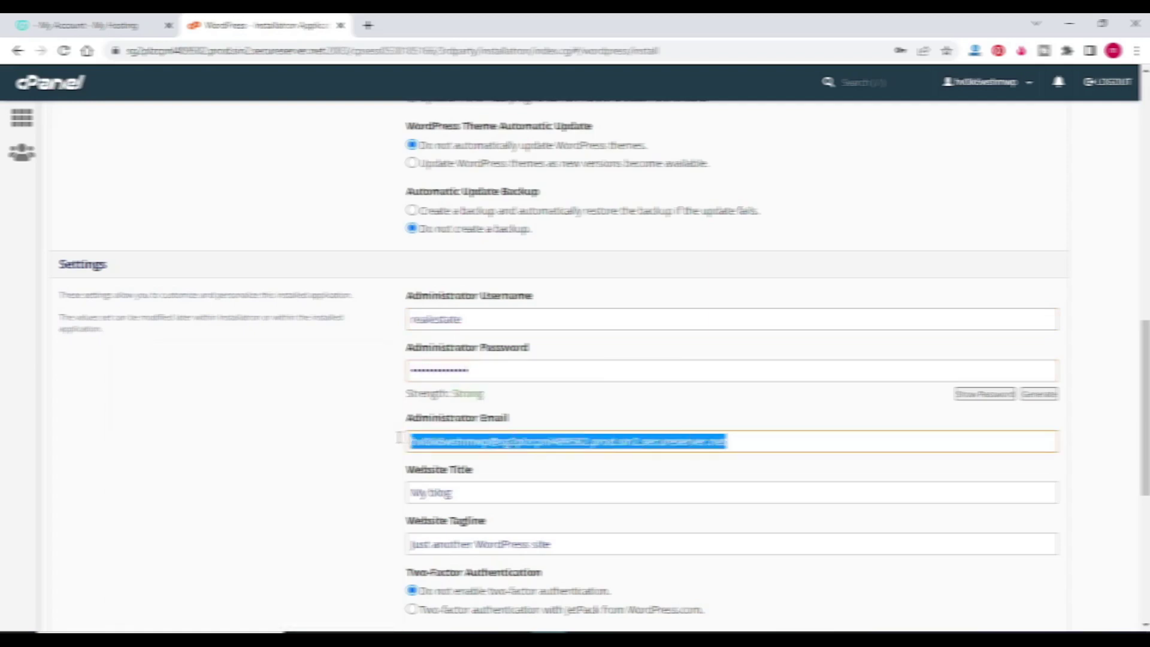
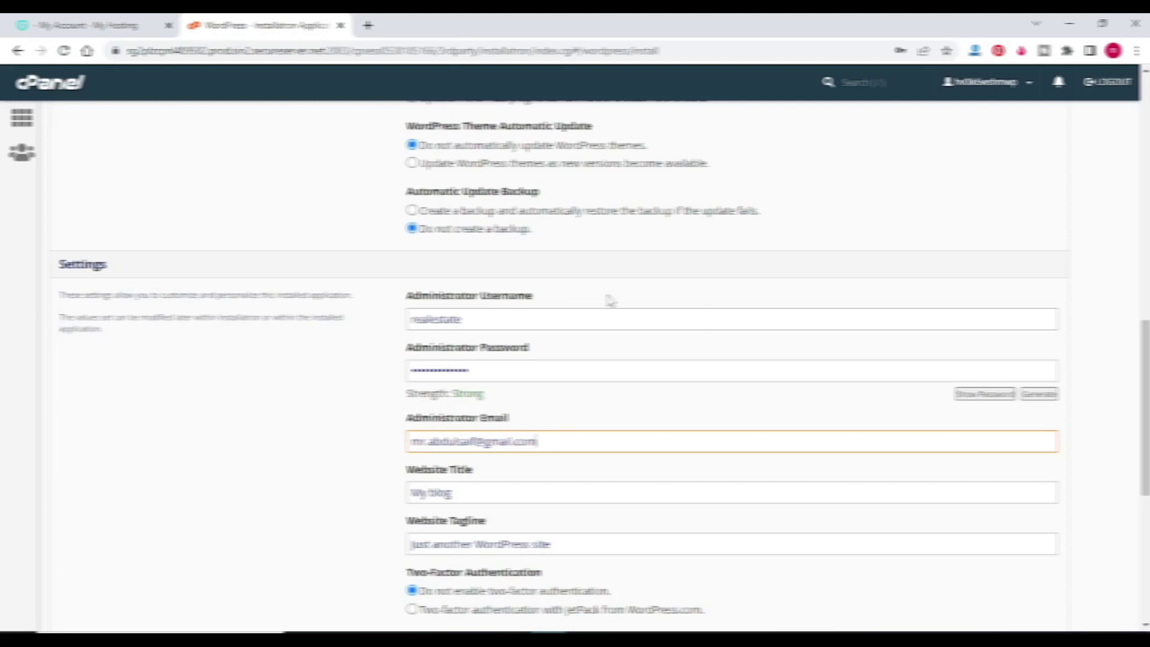
Step: Set Website Title to realestate and tagline to 'Properties listings', then start the install
left_click_drag(488, 318, 367, 323)
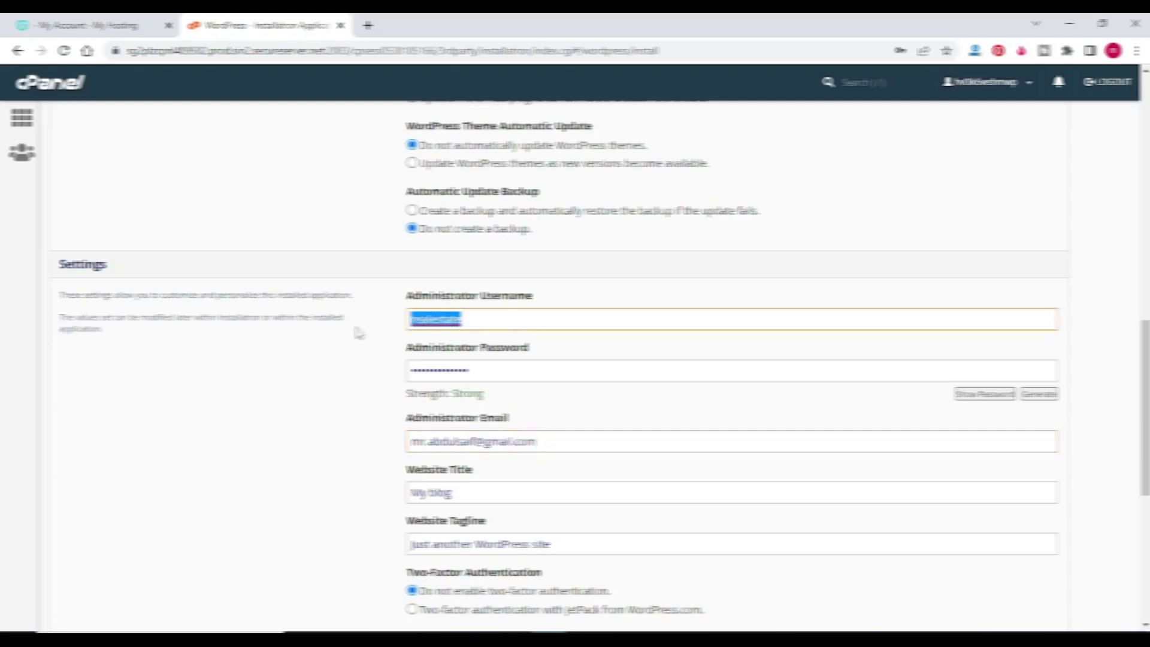
scroll(336, 343, "down", 3)
left_click_drag(456, 352, 342, 360)
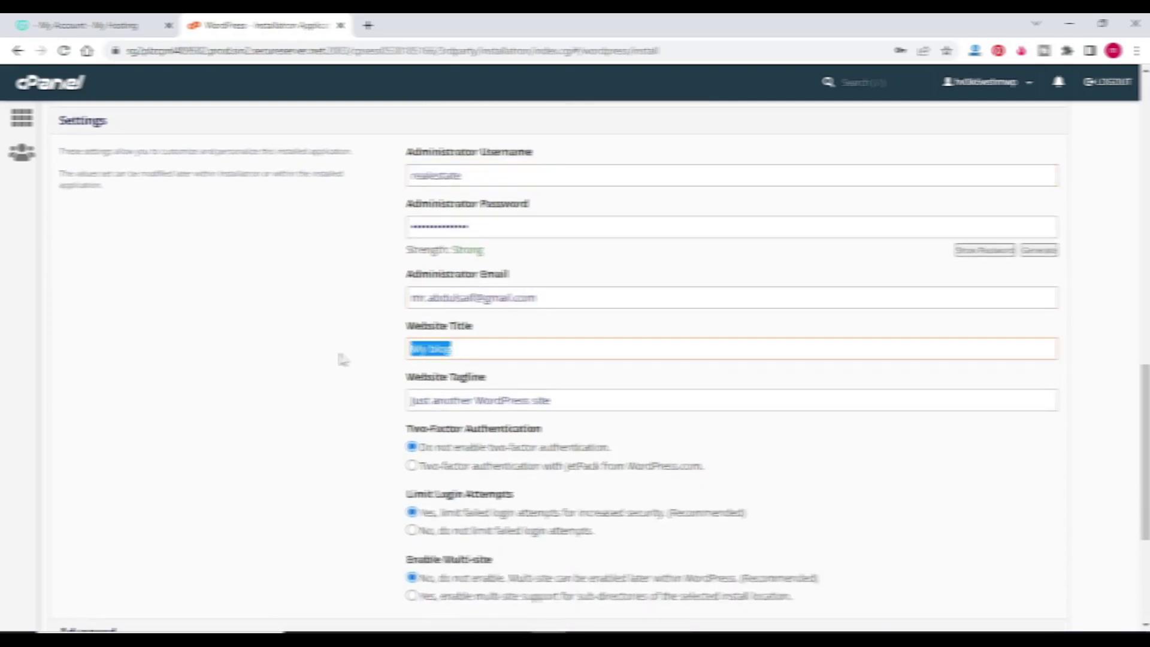
type("reale")
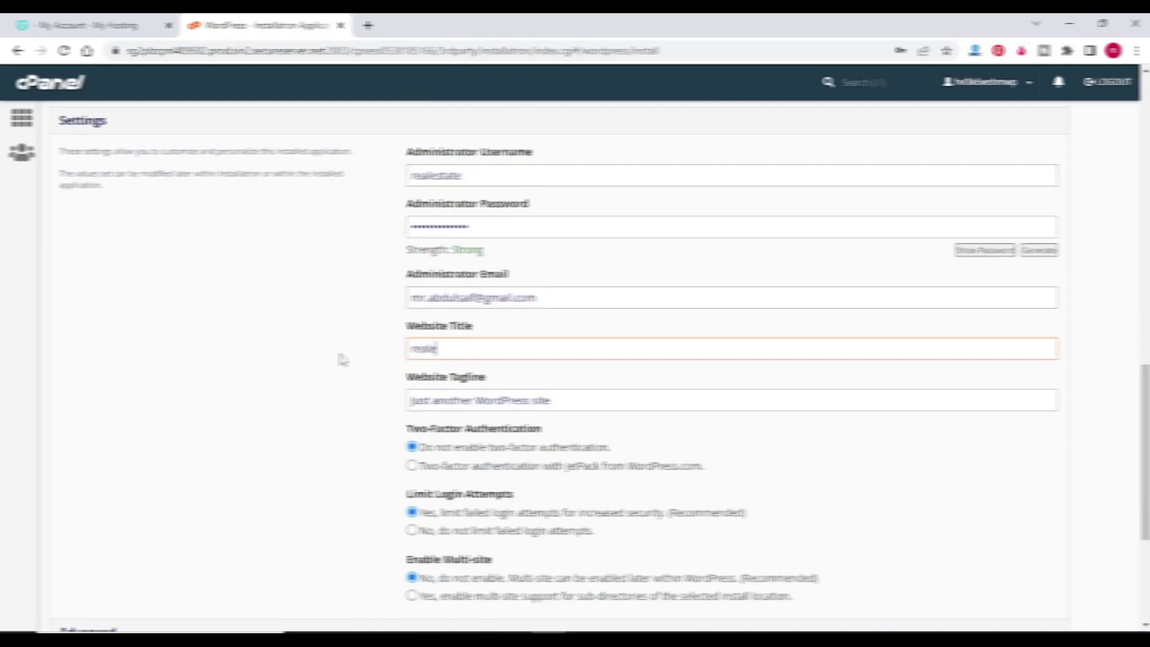
type("state")
left_click_drag(549, 403, 341, 409)
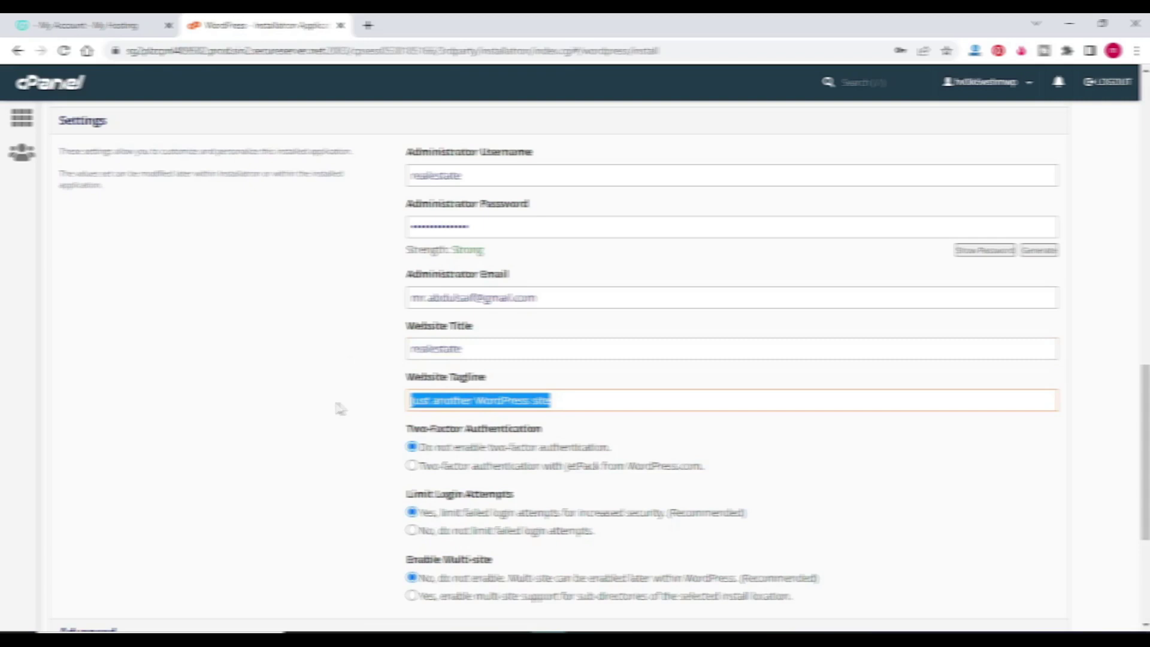
type("P")
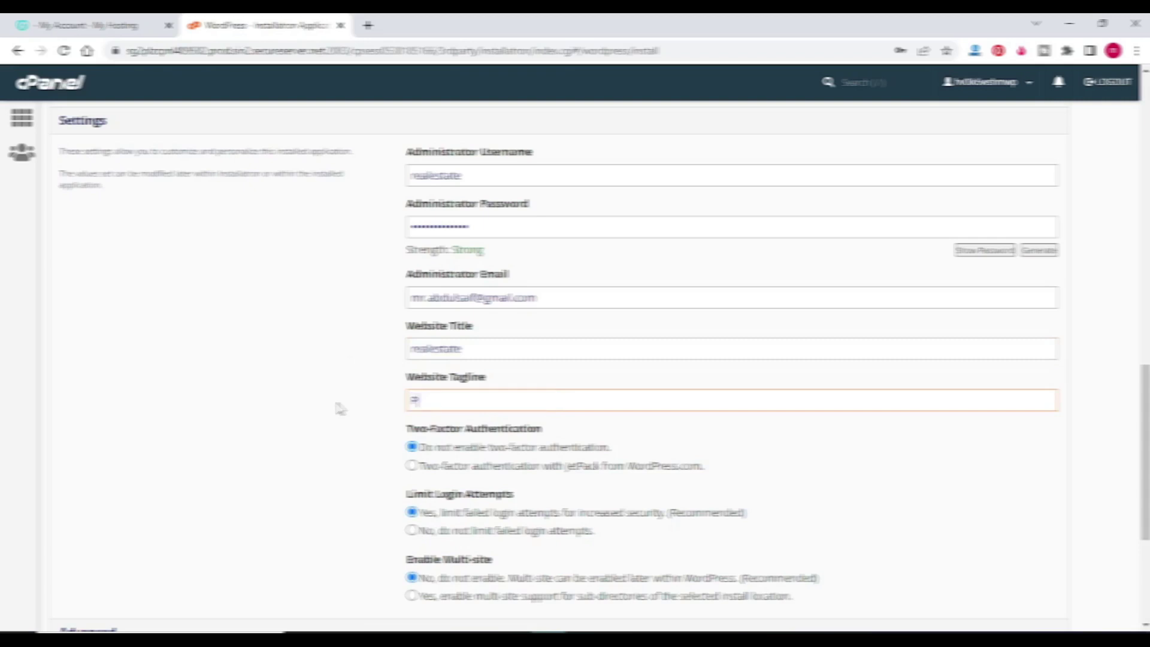
type("roperties listings")
scroll(339, 408, "down", 3)
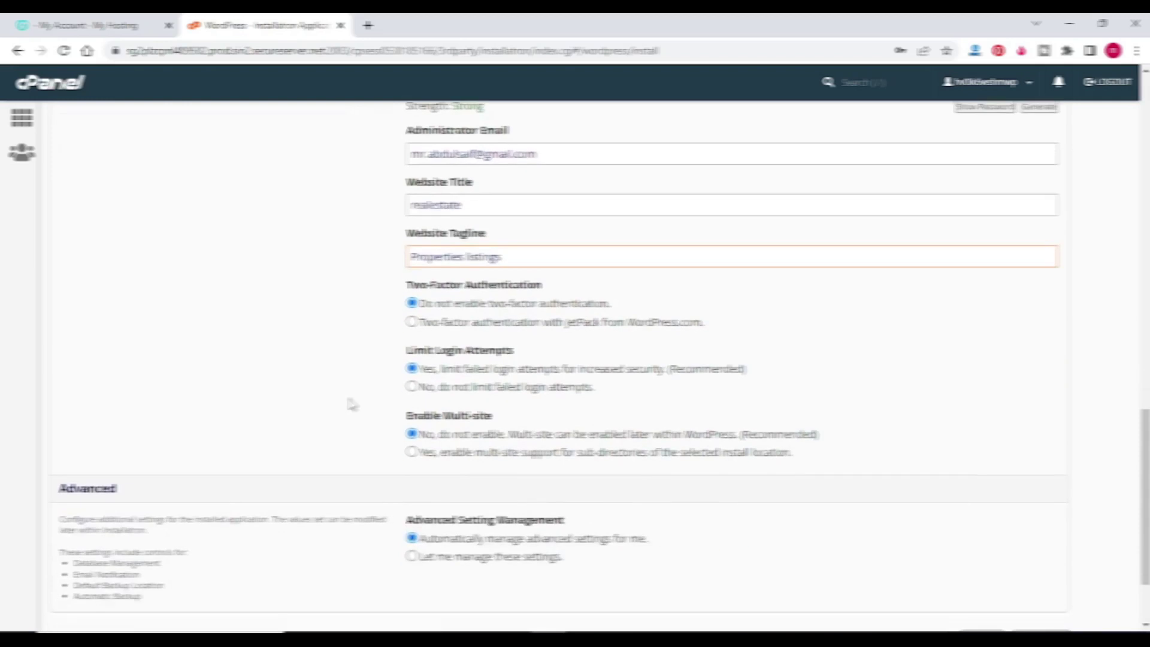
left_click(1039, 529)
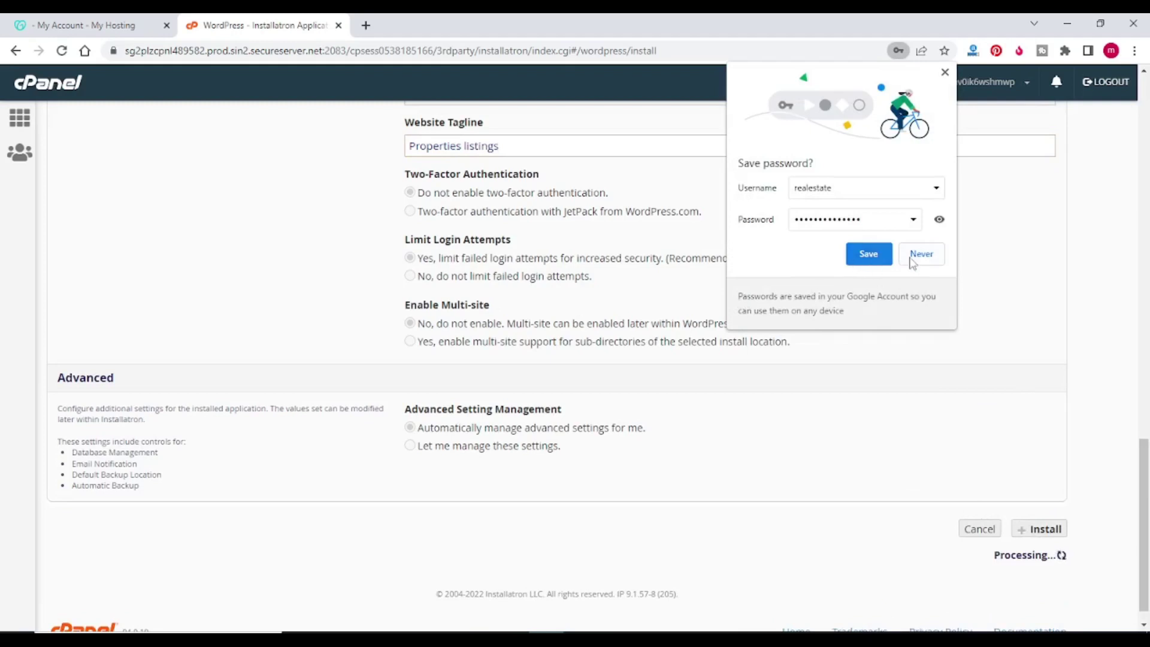
Step: Decline Chrome's save-password prompt while the realestate install finishes
left_click(916, 256)
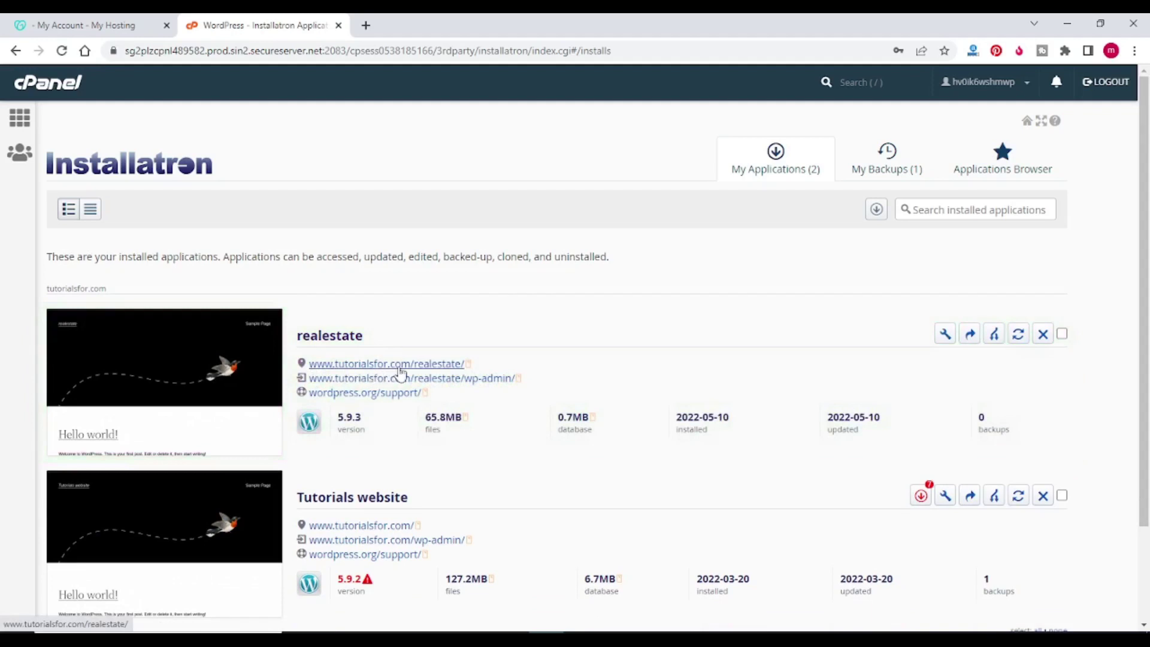
Step: Open the realestate site in a new tab, view its Hello world! post, and return to Installatron
right_click(399, 370)
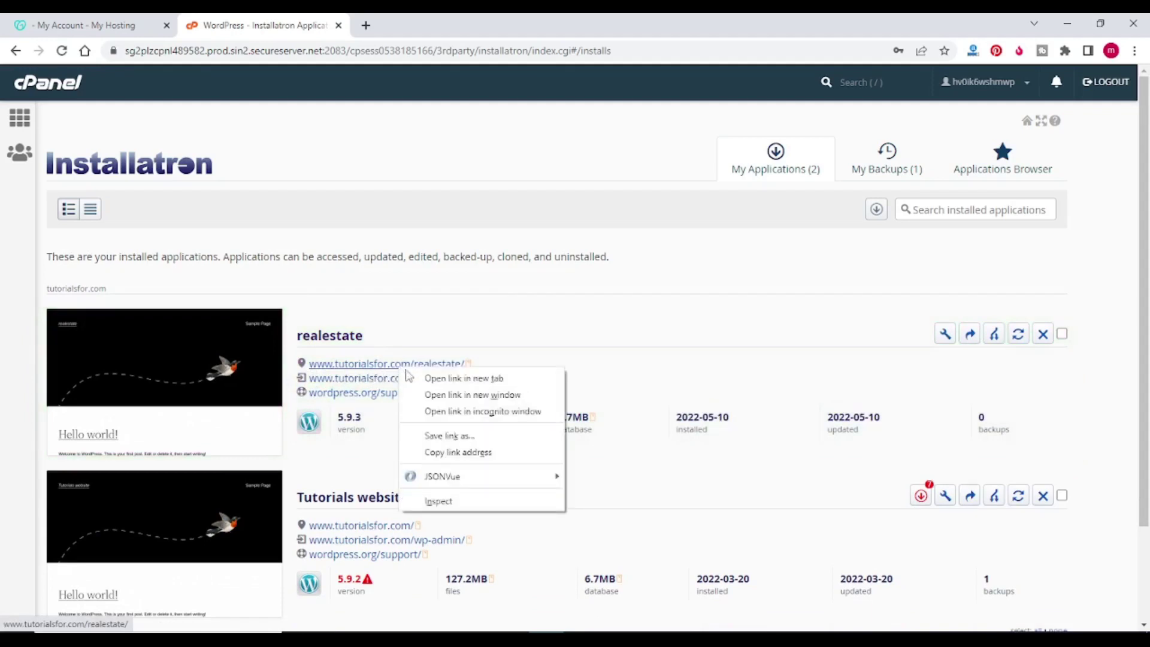
left_click(416, 378)
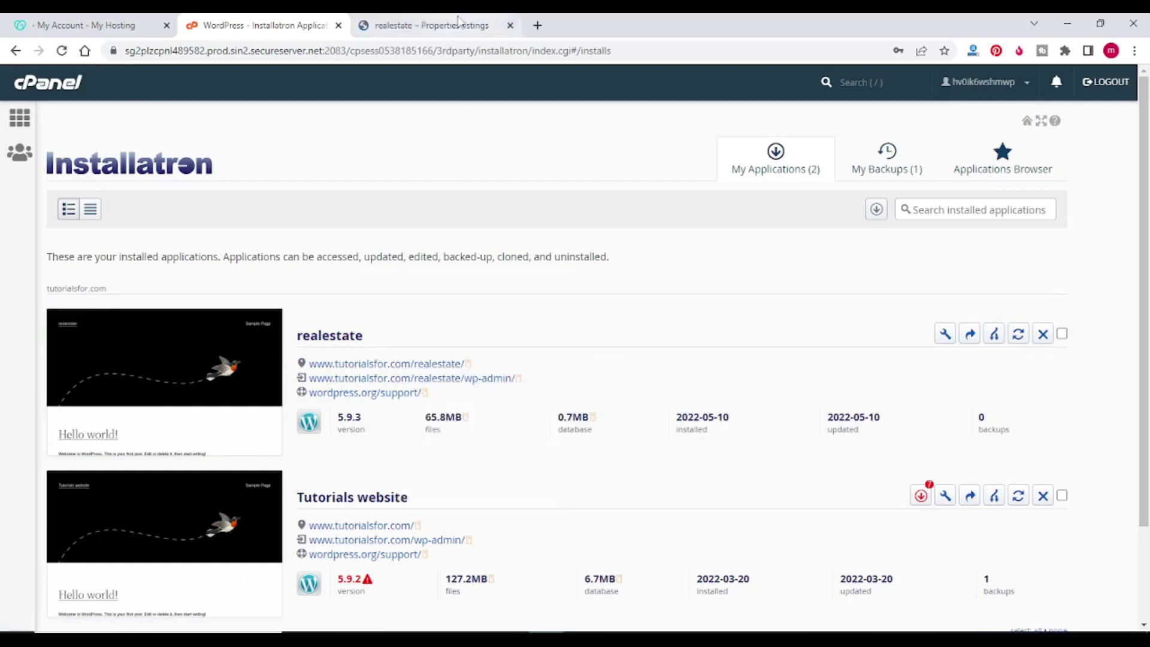
left_click(458, 23)
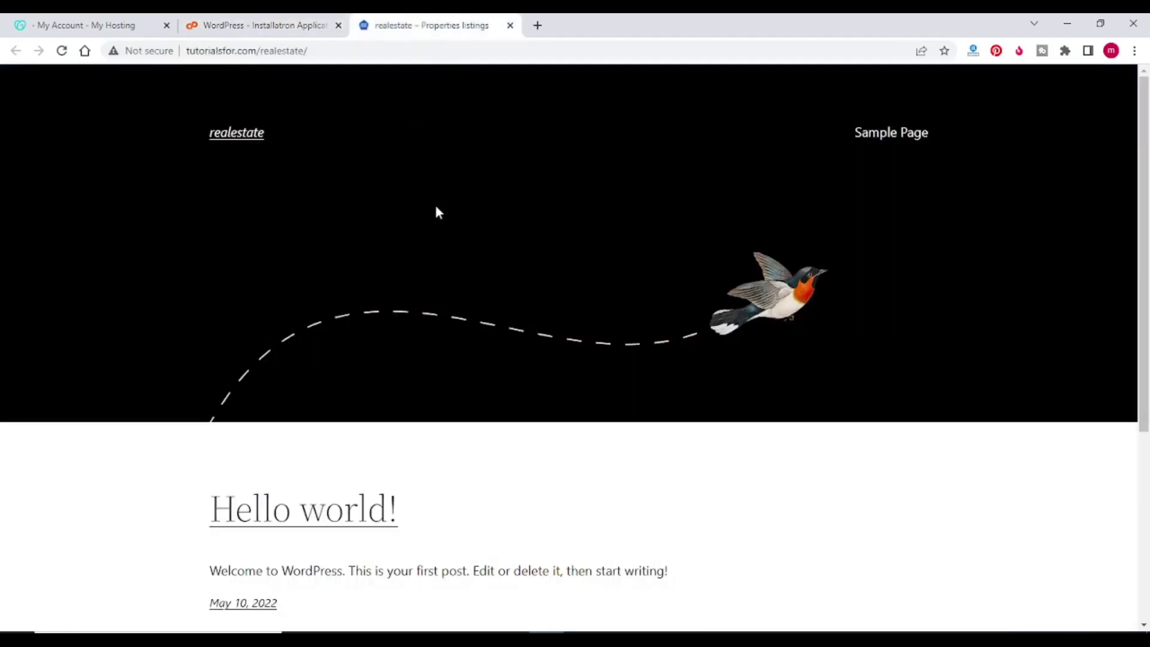
scroll(781, 220, "down", 5)
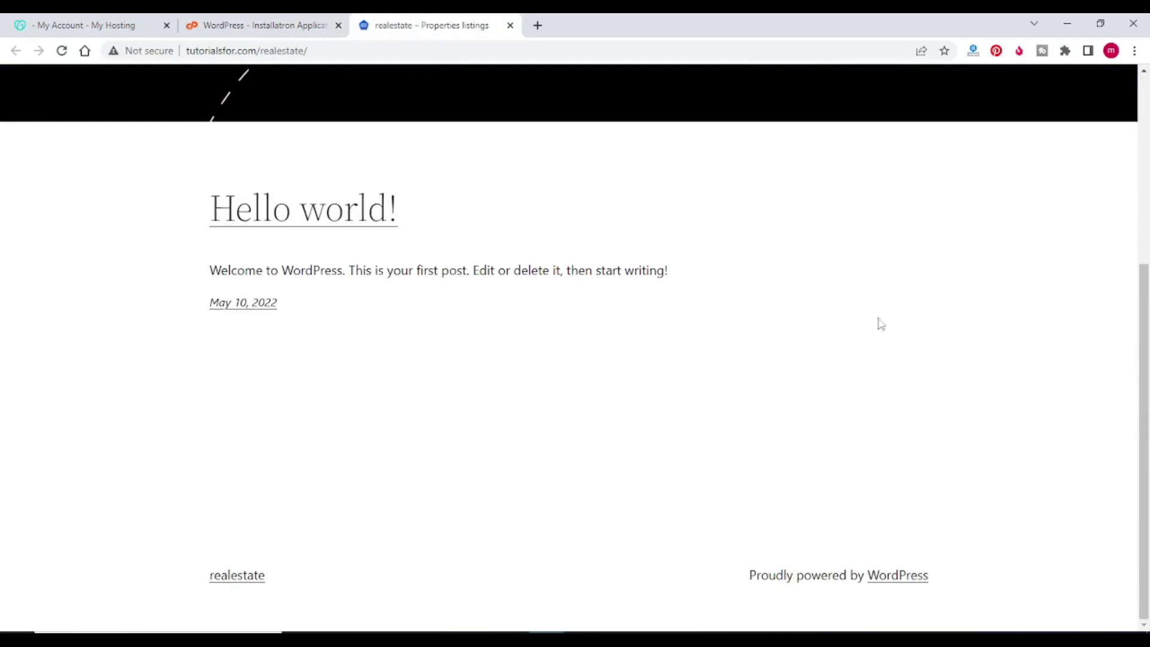
scroll(878, 323, "up", 5)
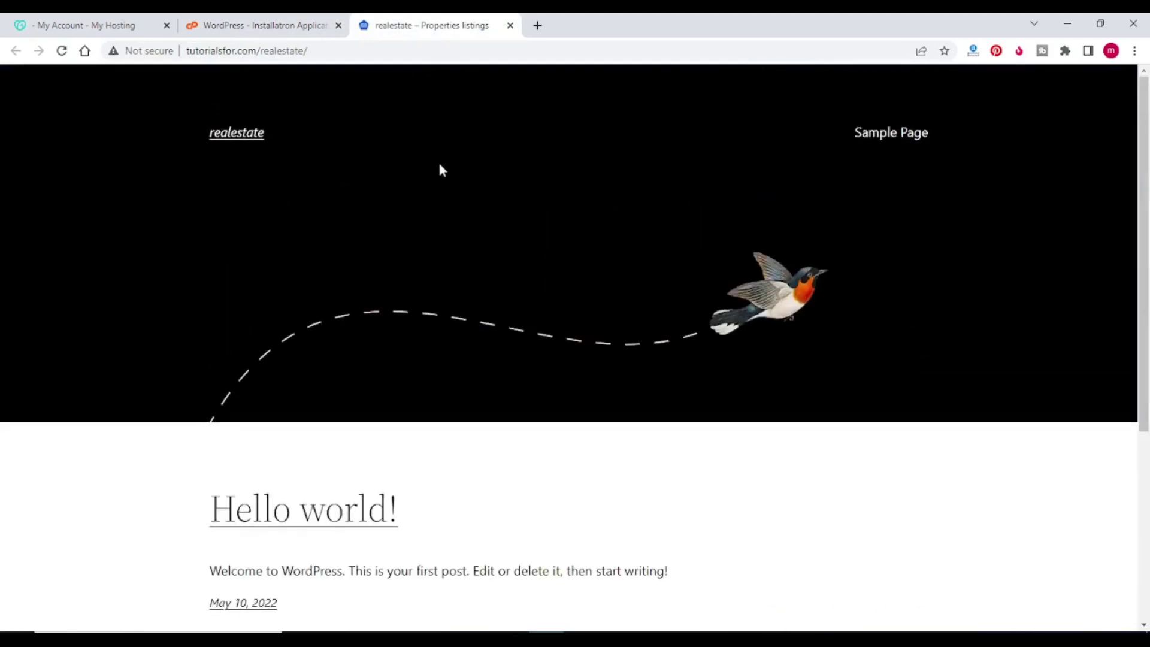
left_click(295, 30)
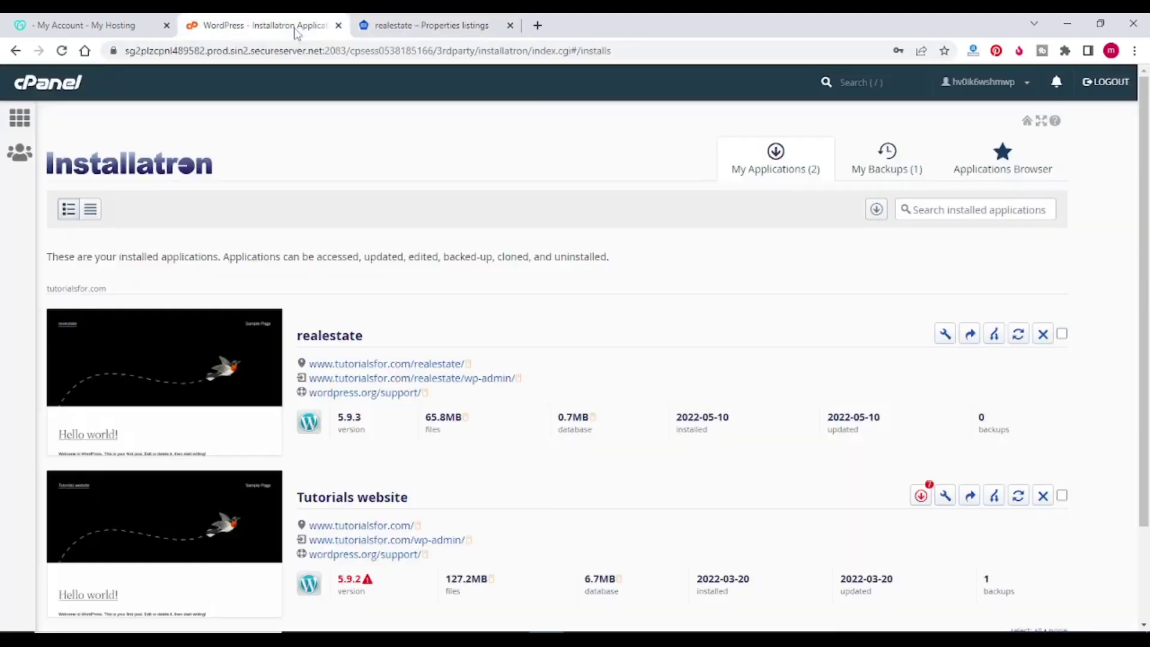
Step: Open the realestate wp-admin link in a new tab to reach Site Setup
right_click(394, 385)
left_click(409, 390)
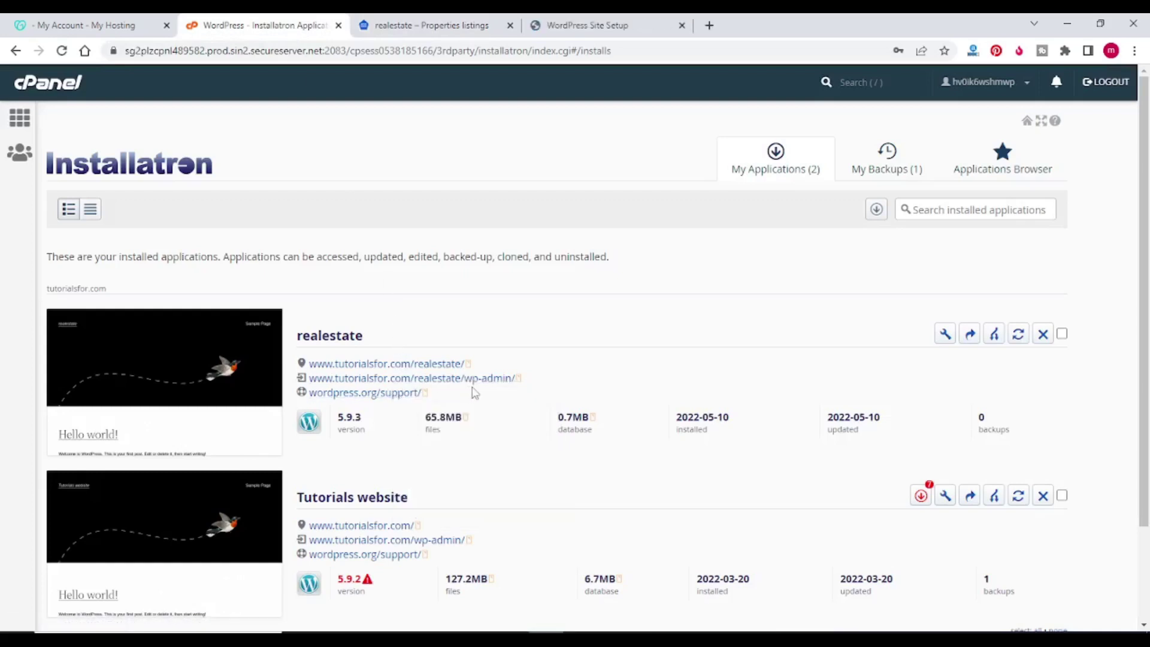
left_click(637, 21)
scroll(496, 95, "down", 2)
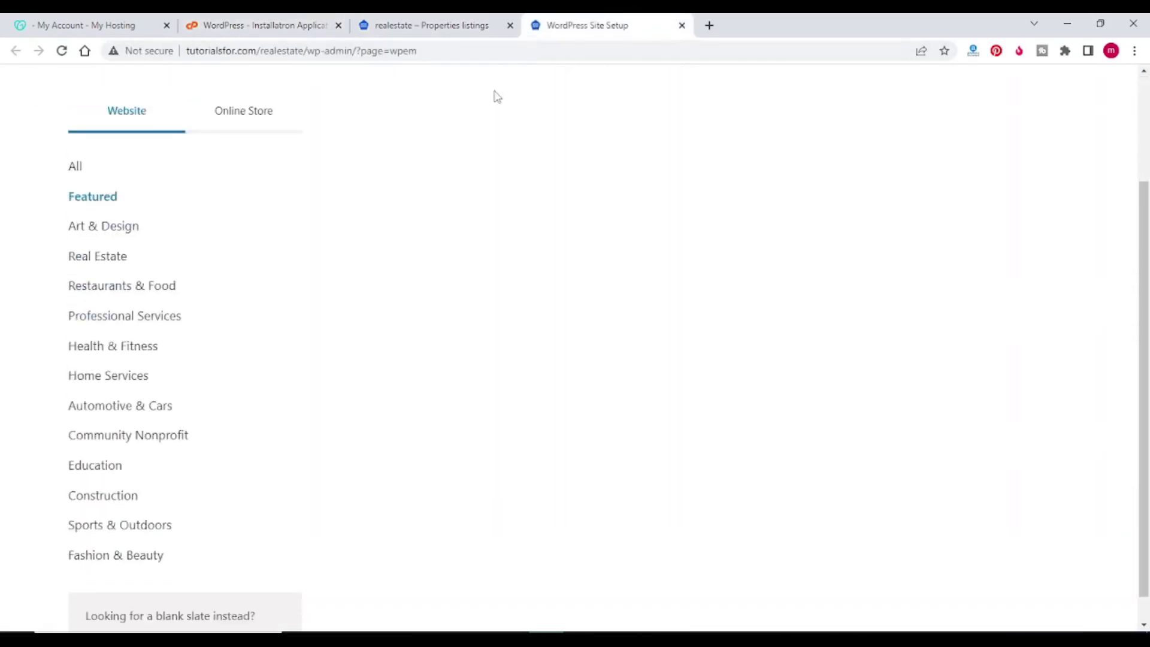
scroll(491, 107, "up", 2)
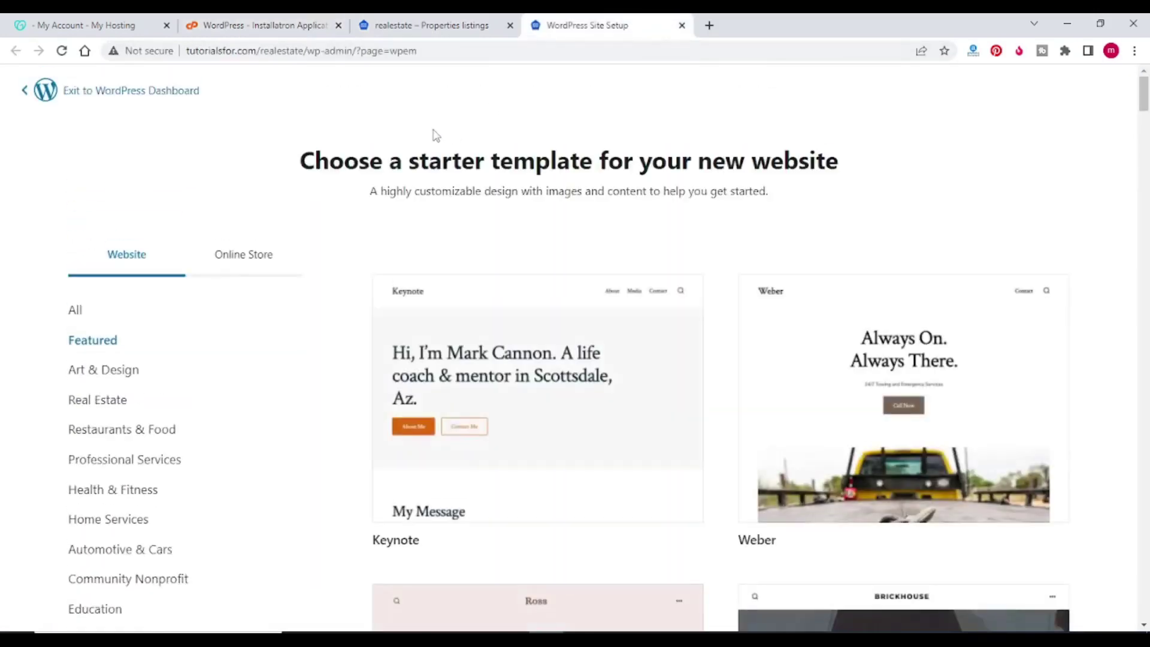
scroll(436, 135, "down", 3)
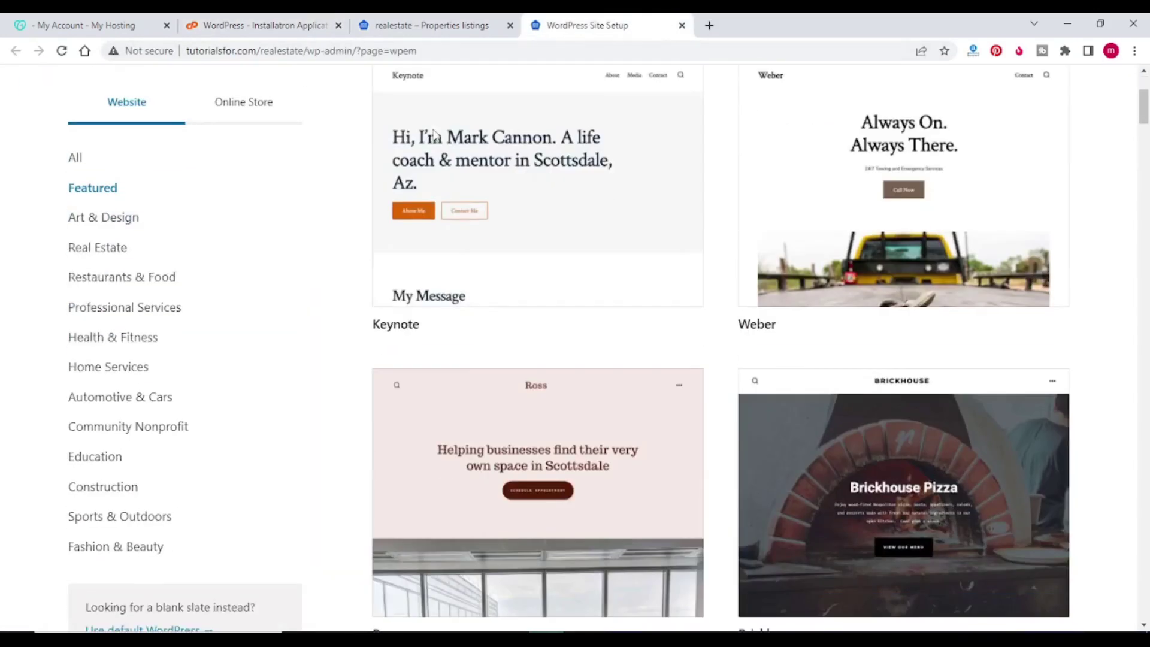
Step: Start with the Keynote template for writing blog posts for myself or my organization, and finish setup
left_click(534, 215)
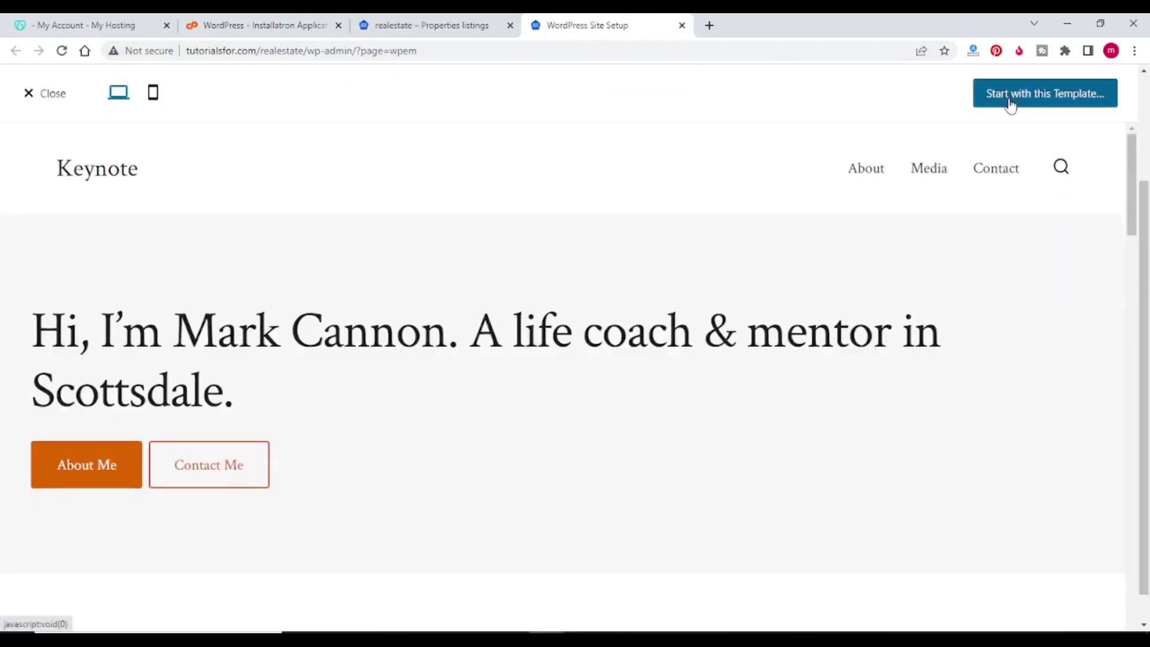
left_click(1010, 105)
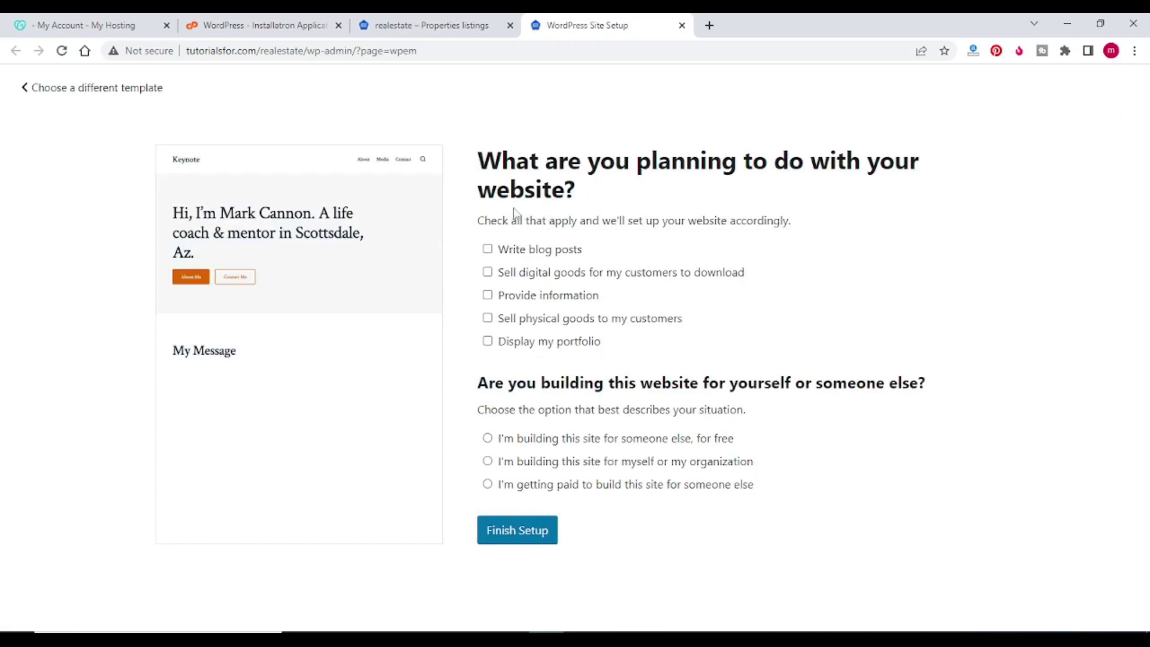
left_click(487, 249)
left_click(487, 462)
left_click(506, 529)
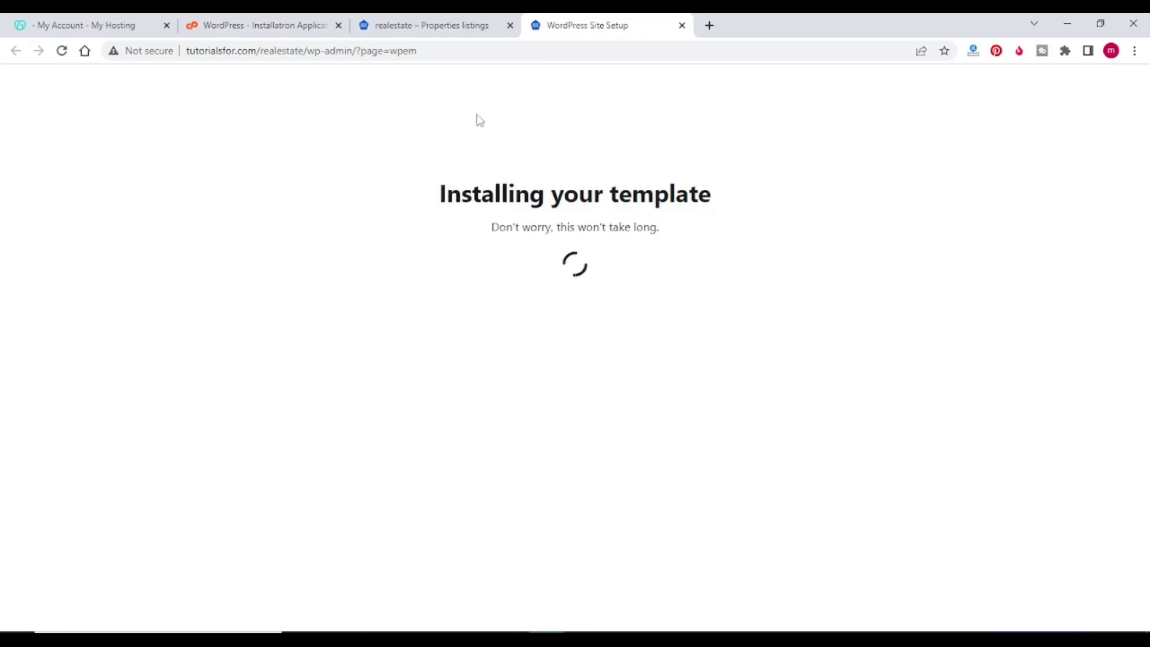
Step: Extract the 156127_homeid138 zip in Downloads and open its homeid138 folder
left_click(406, 637)
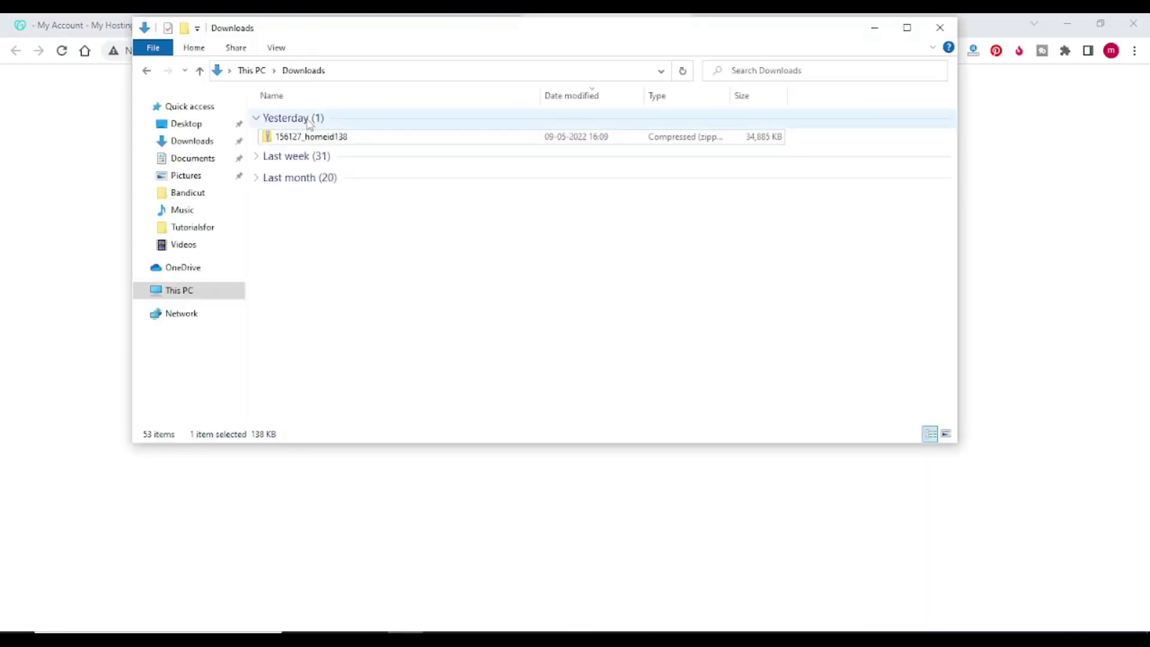
left_click(307, 138)
right_click(307, 138)
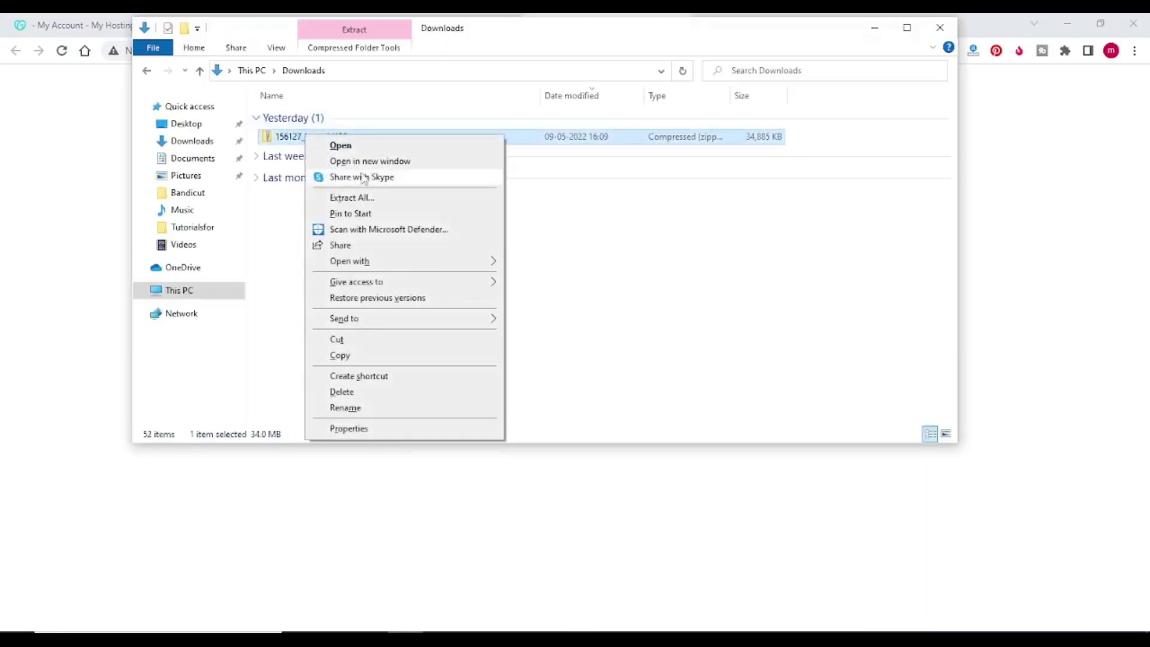
left_click(366, 199)
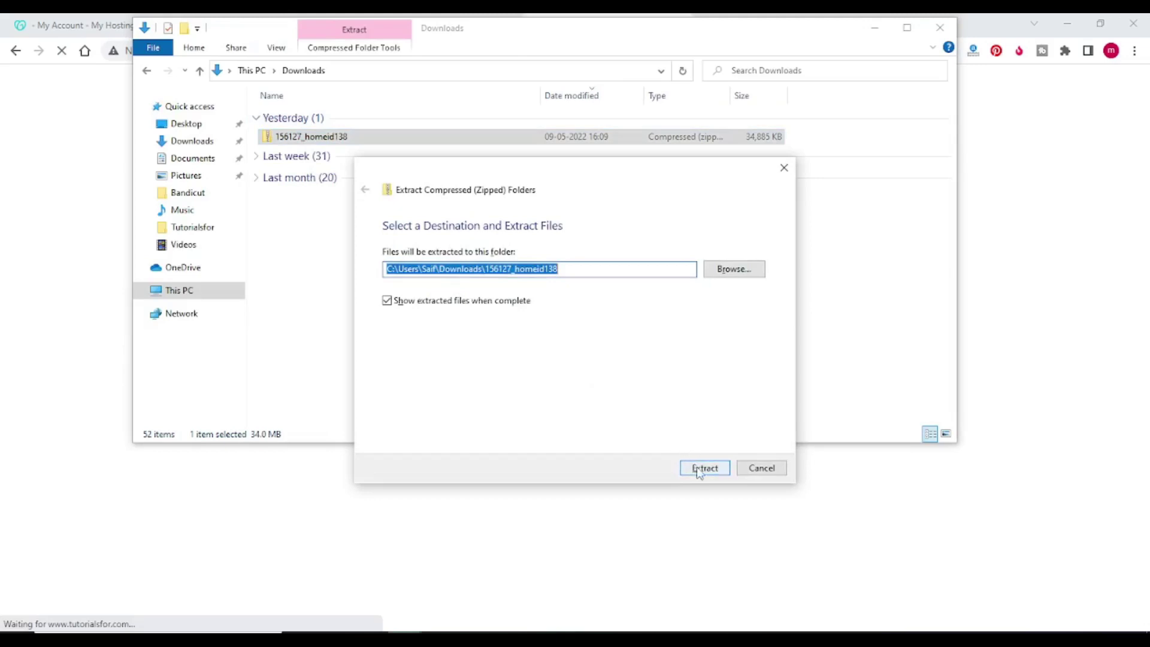
left_click(699, 468)
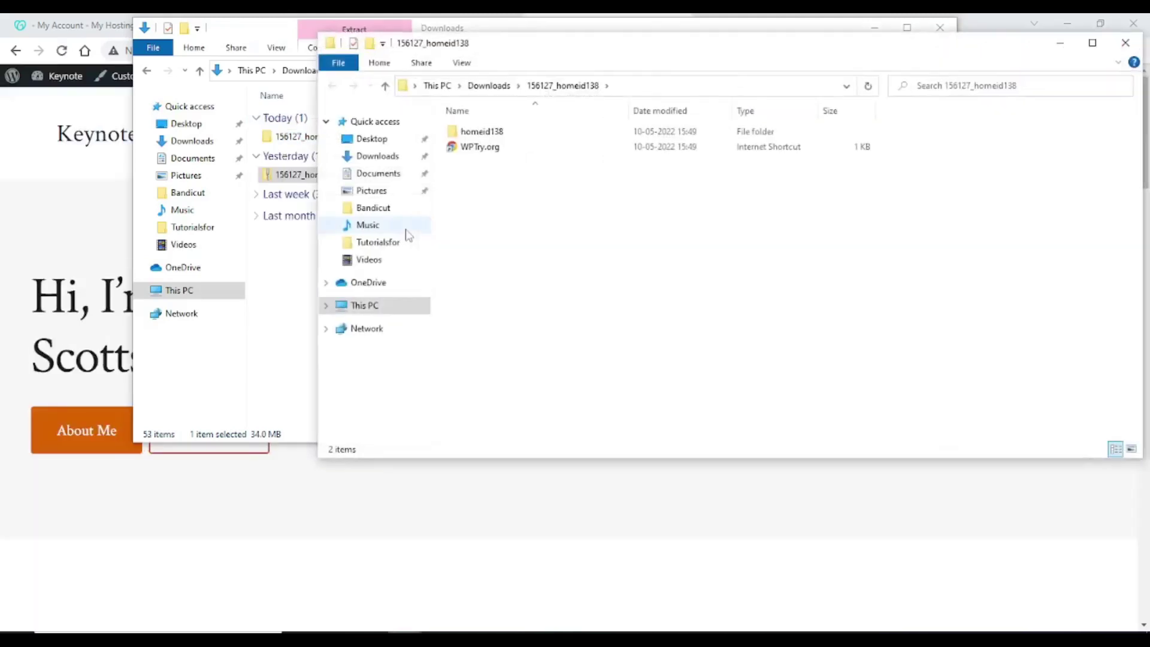
double_click(498, 131)
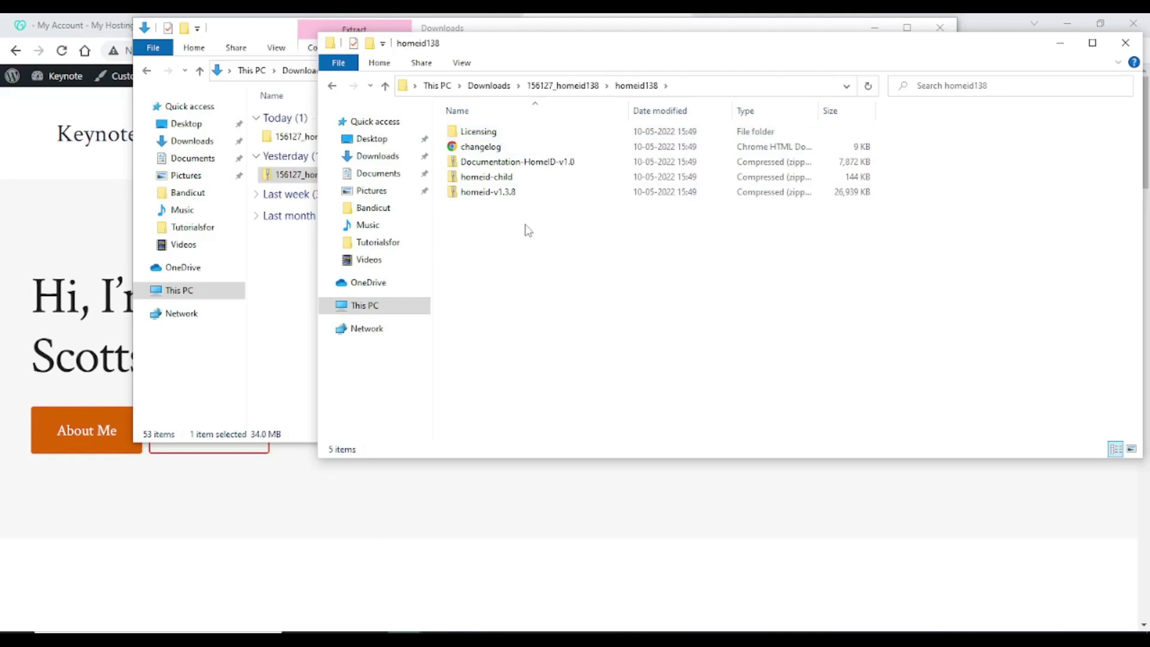
Step: Return to the Keynote site, load its wp-admin address and log in with the admin password
left_click(40, 130)
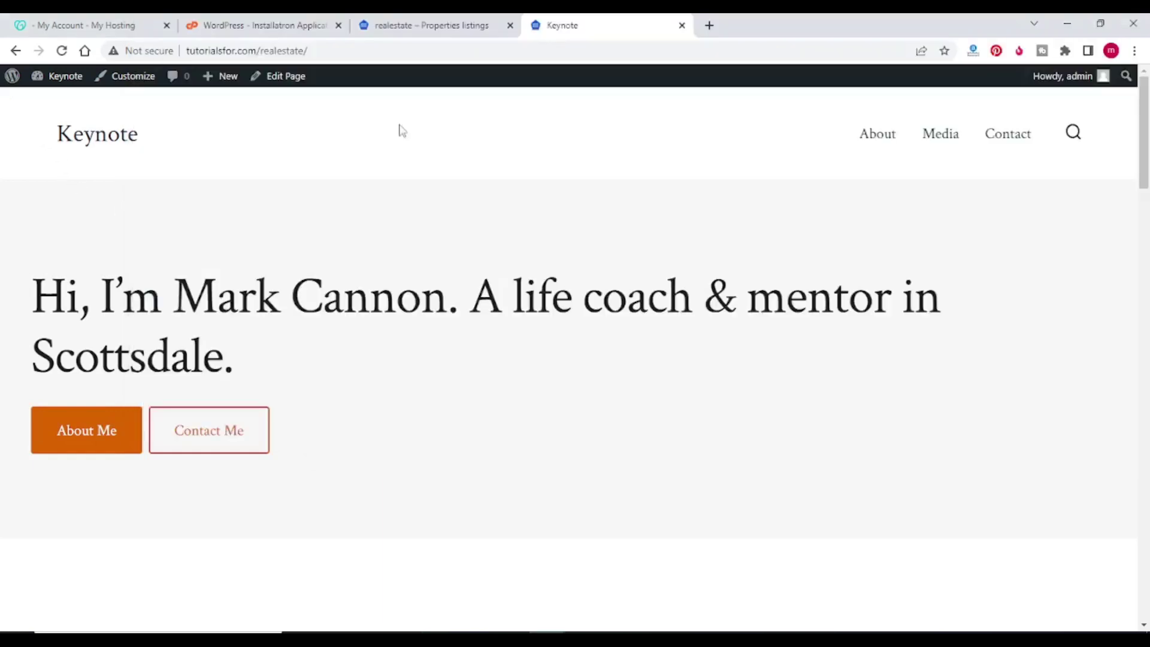
scroll(560, 196, "down", 15)
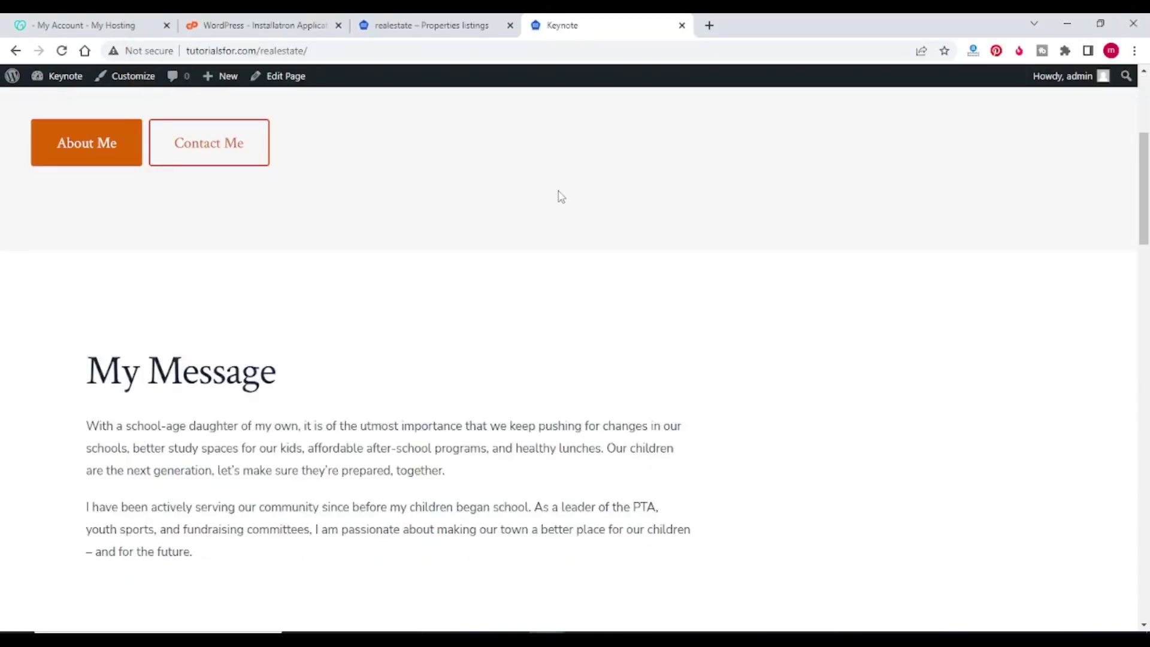
scroll(557, 195, "down", 5)
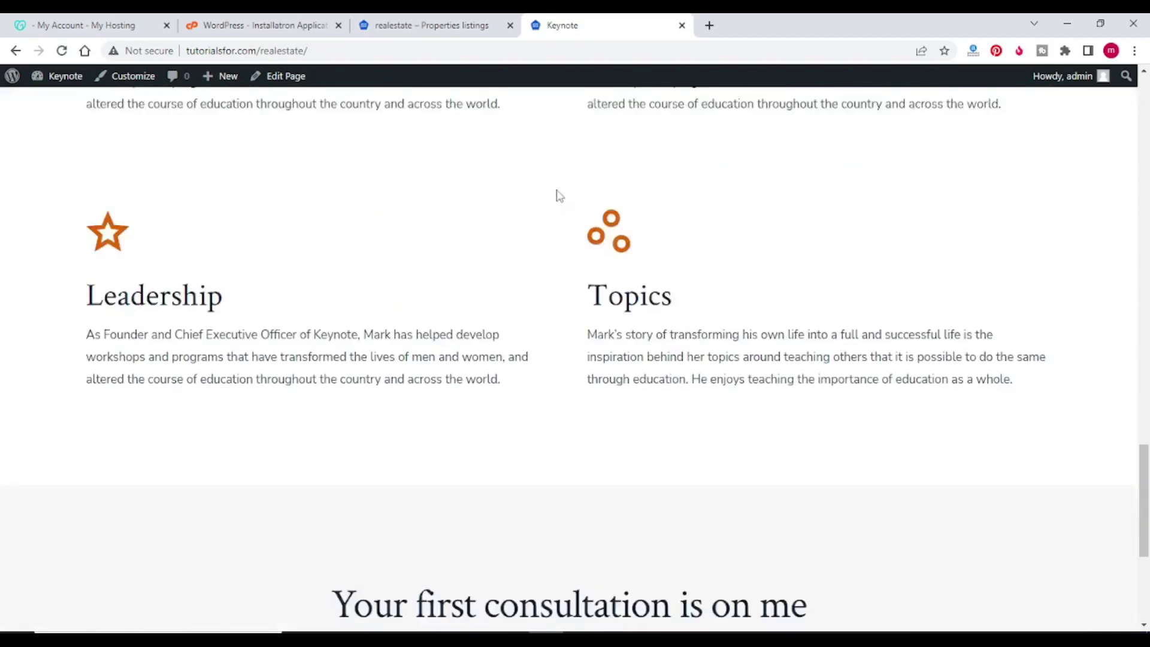
scroll(557, 195, "up", 10)
left_click(328, 50)
left_click(329, 51)
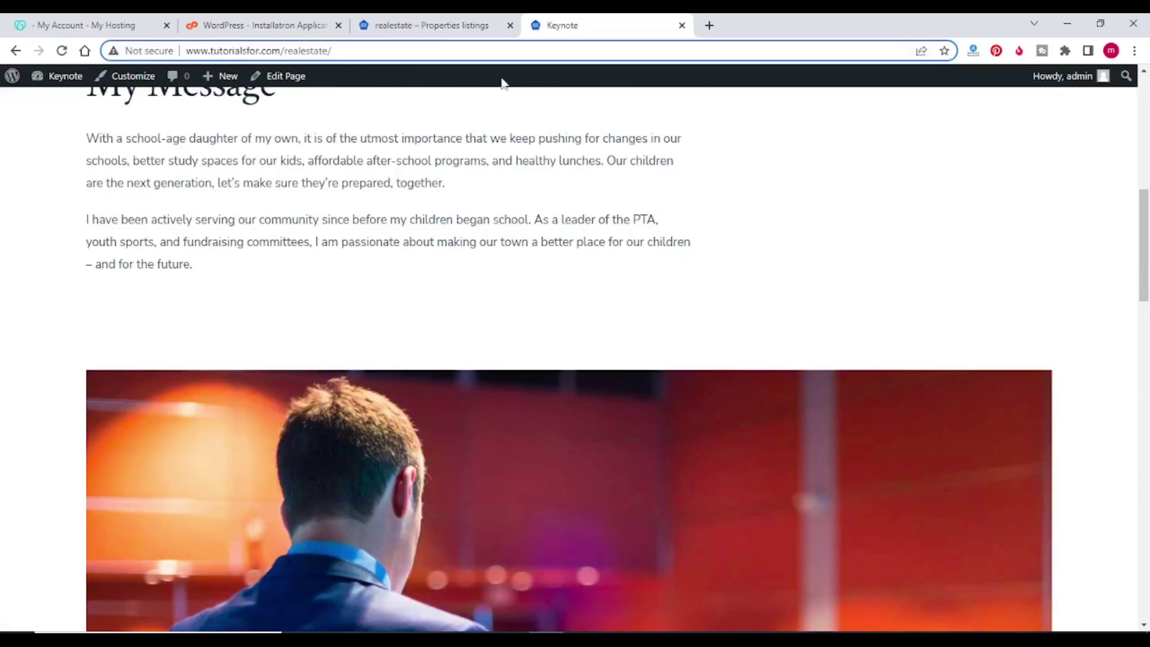
type("wp-admin")
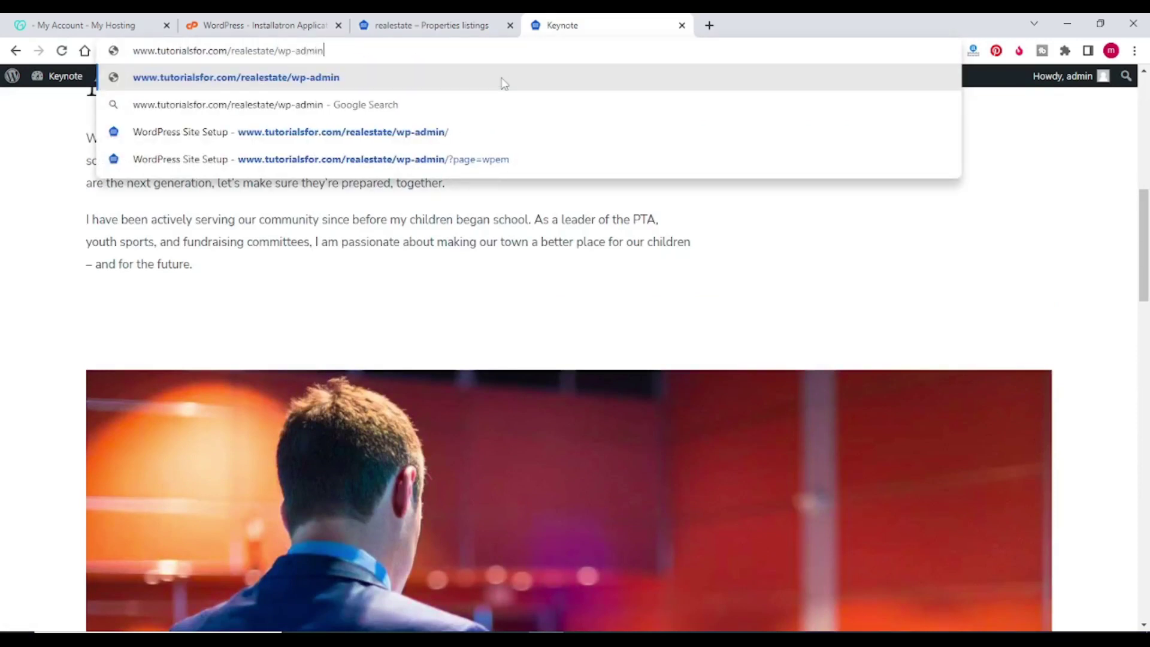
key("Return")
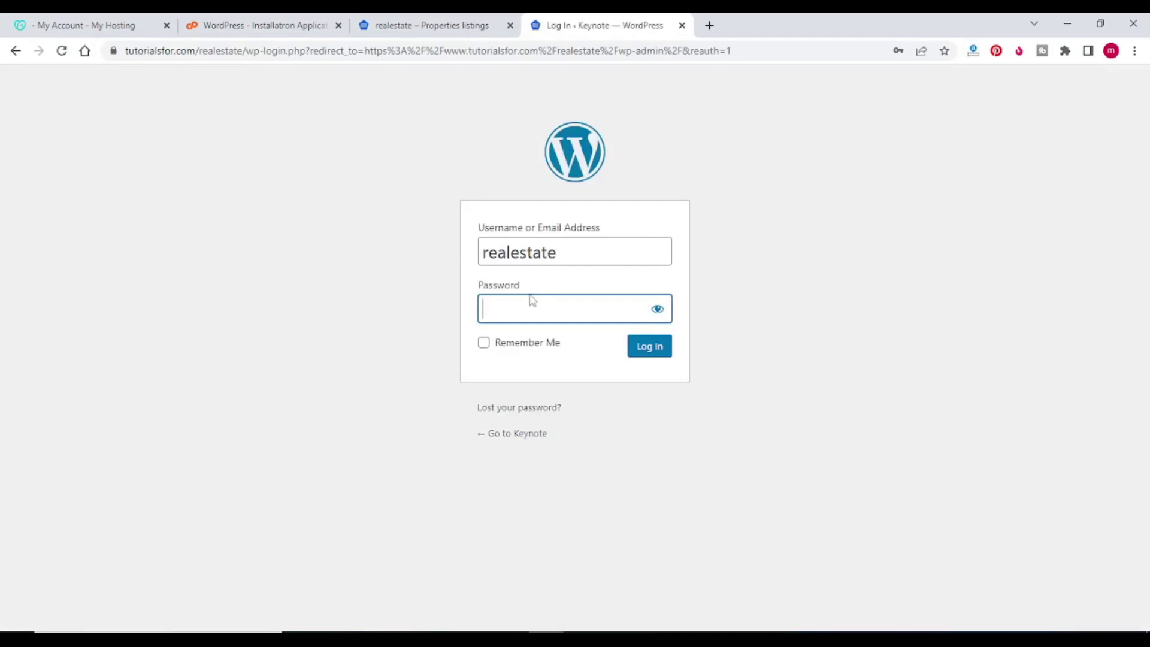
type("••••••••••")
key("Return")
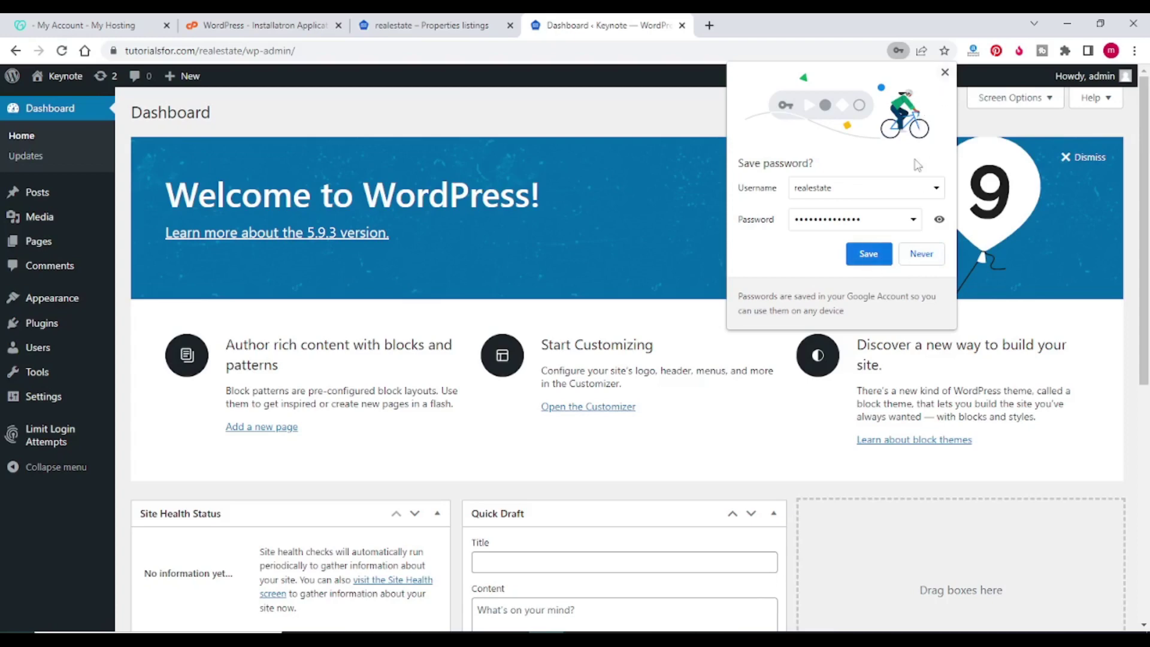
Step: Save the admin login in Chrome and review the Dashboard (1 post, 5 pages, WordPress 5.9.3)
left_click(879, 259)
scroll(95, 187, "down", 3)
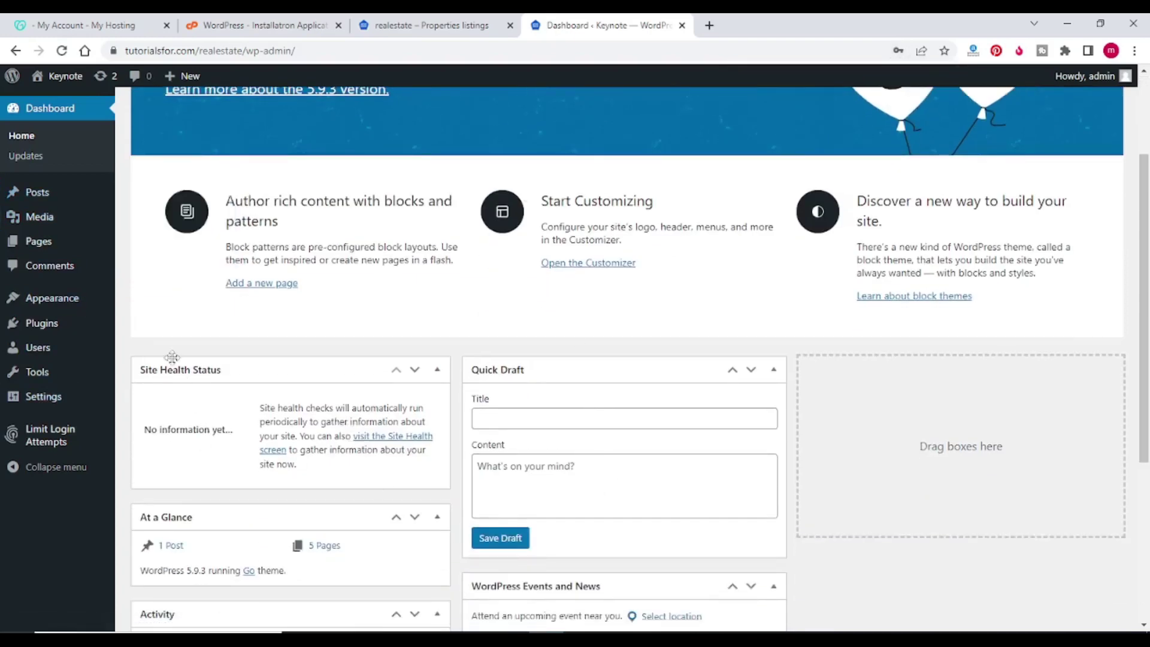
scroll(281, 305, "up", 3)
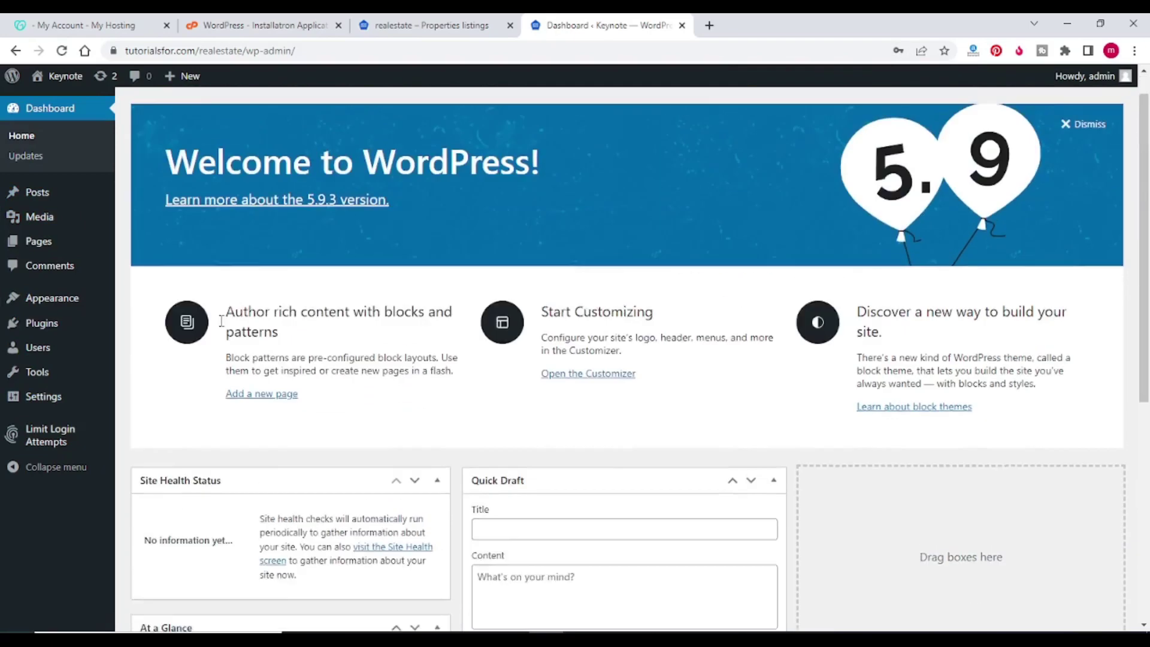
mouse_move(53, 311)
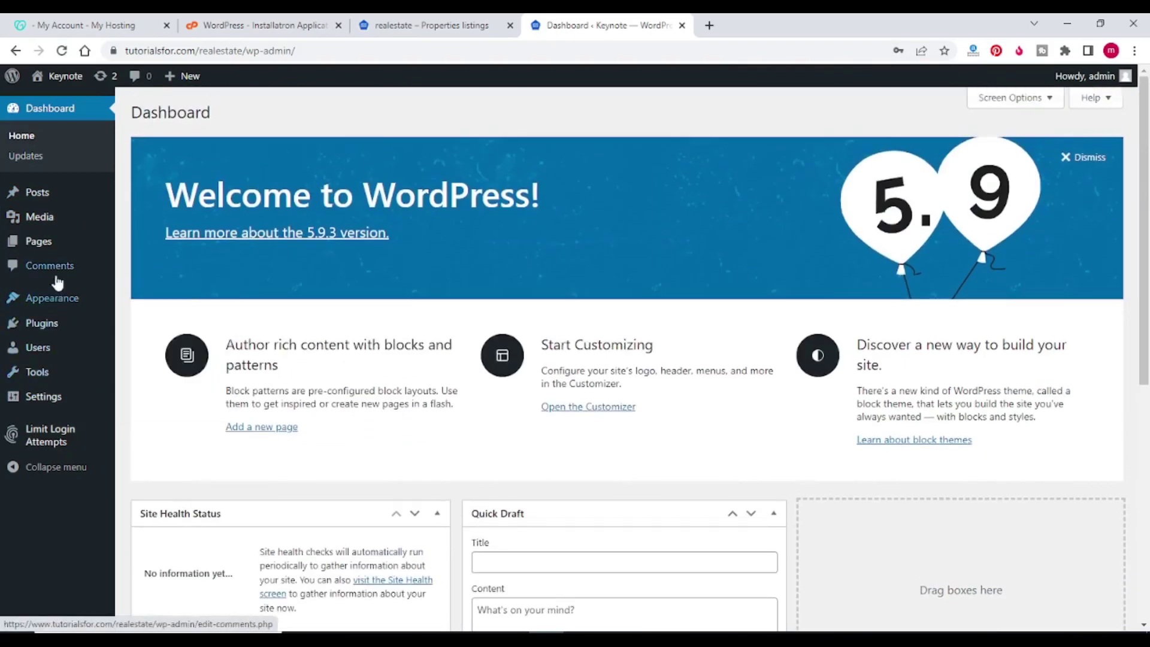
mouse_move(55, 193)
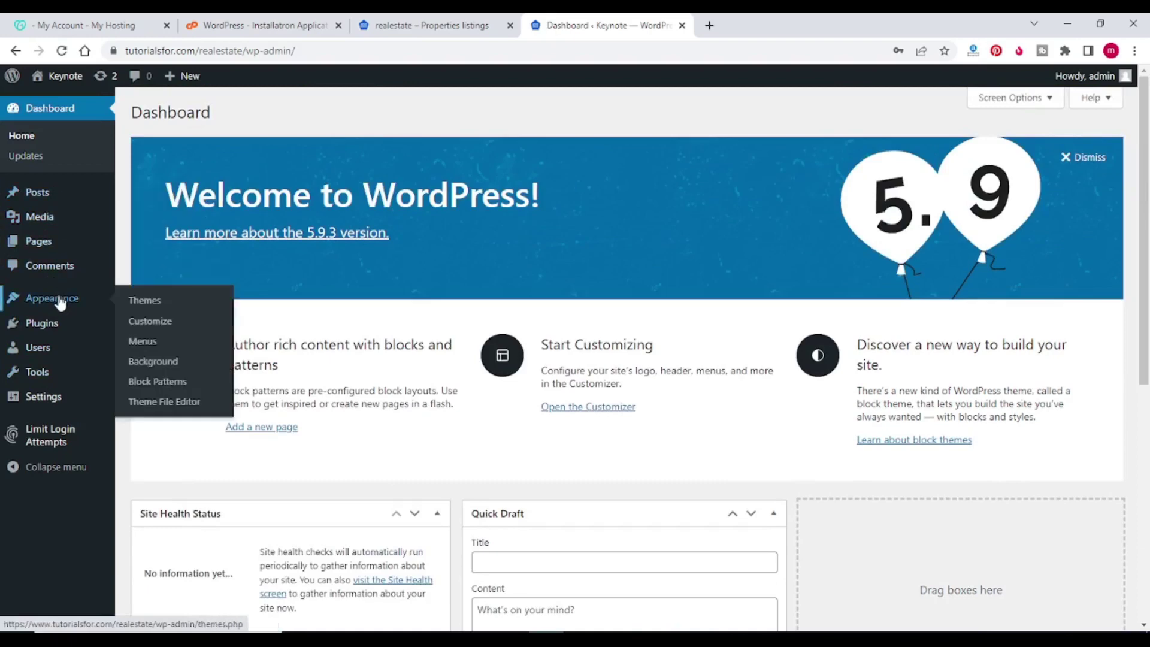
scroll(535, 214, "down", 5)
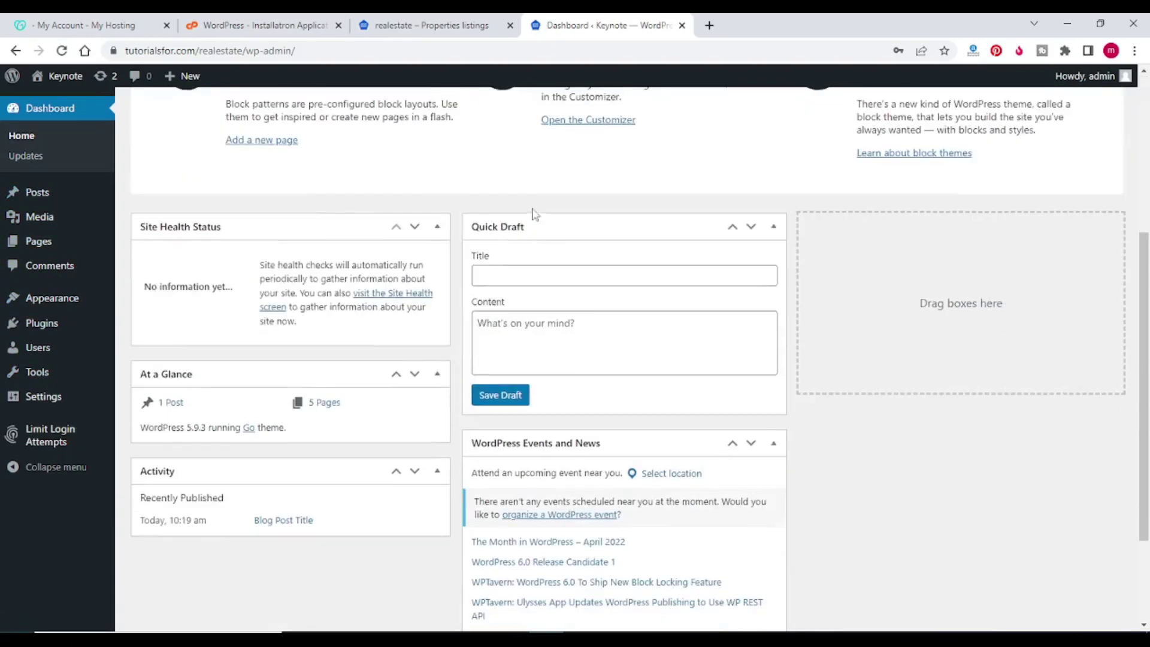
scroll(535, 215, "down", 3)
scroll(419, 407, "up", 8)
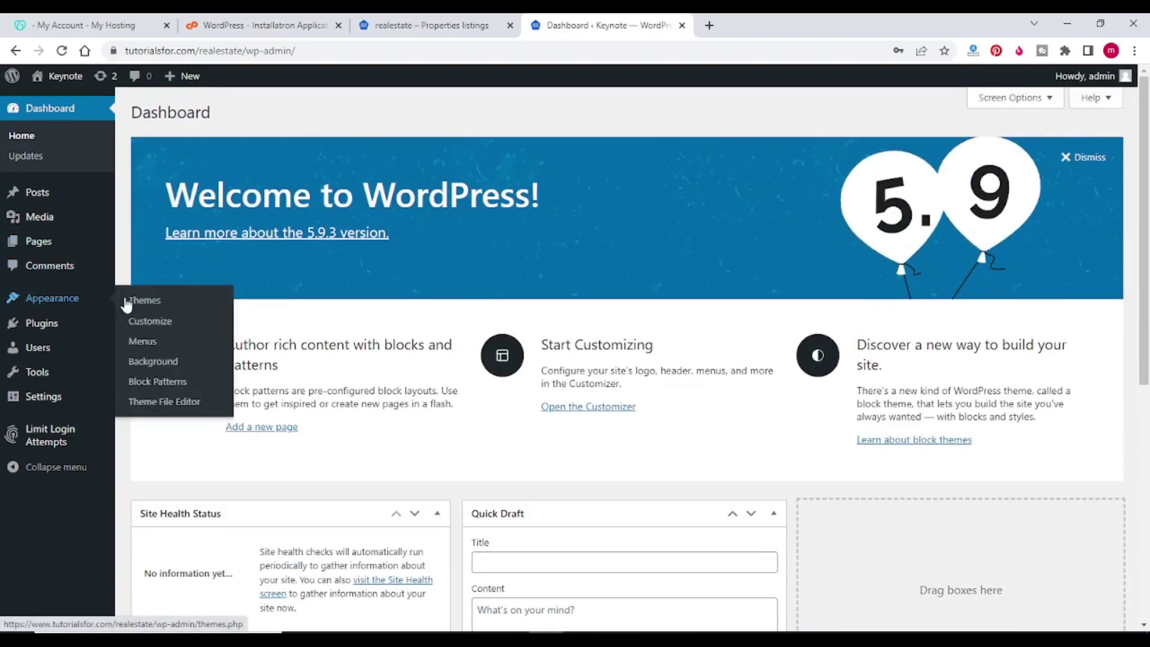
Step: Go to Appearance > Themes, then Add New to browse the popular themes
left_click(143, 304)
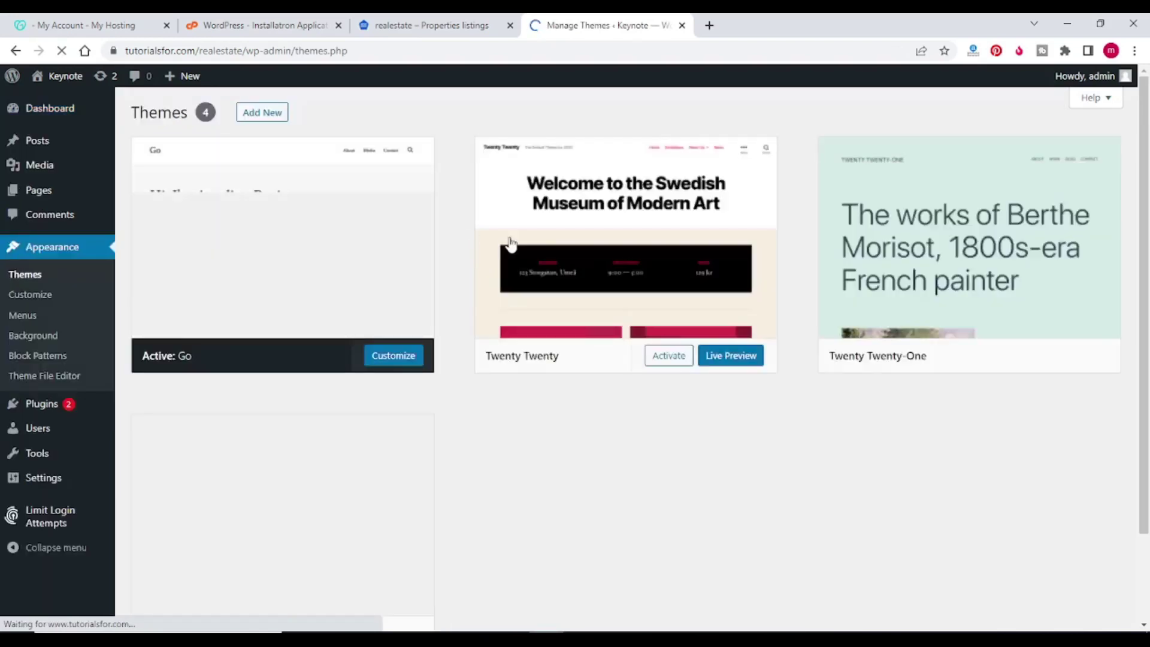
scroll(309, 236, "down", 2)
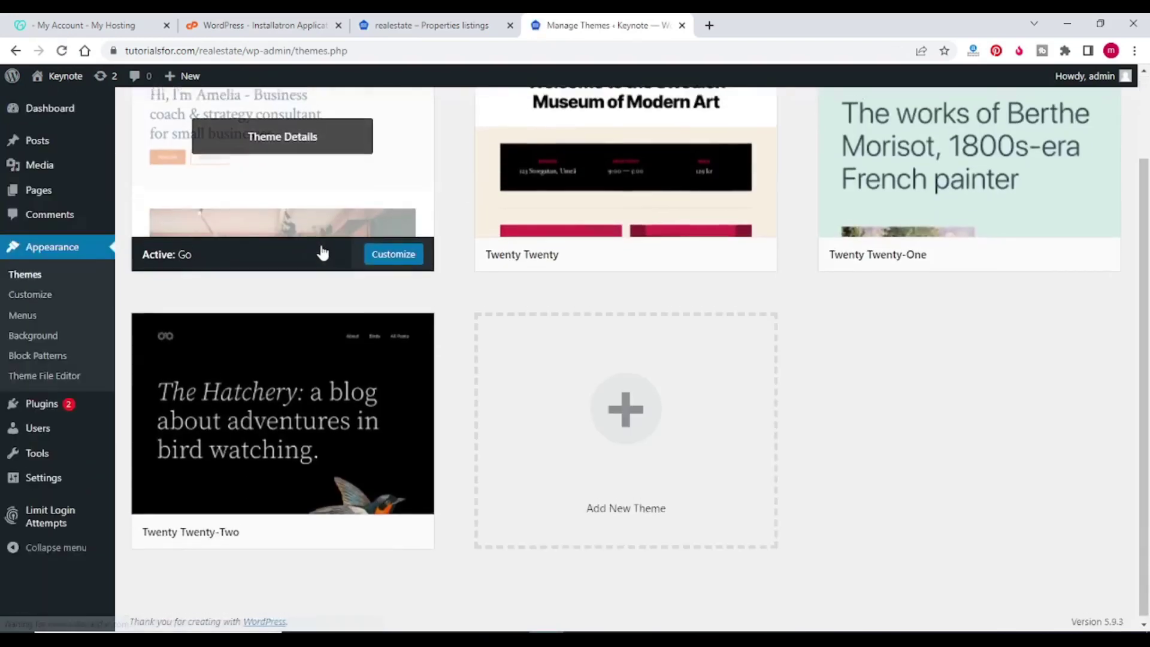
scroll(322, 253, "up", 2)
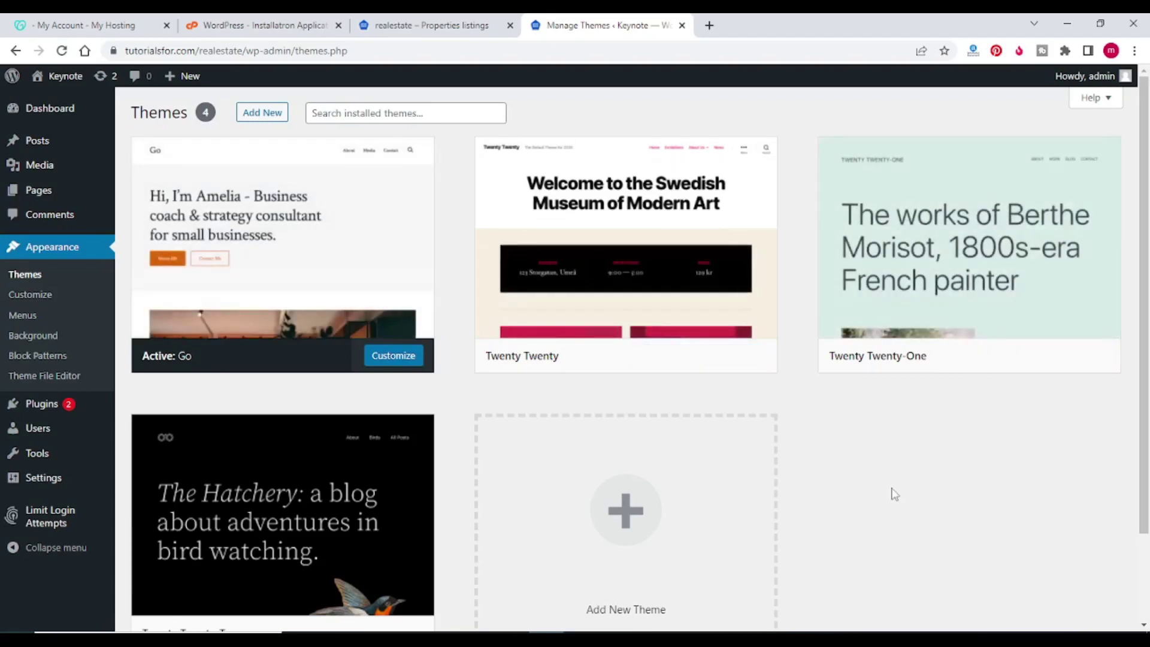
left_click(266, 118)
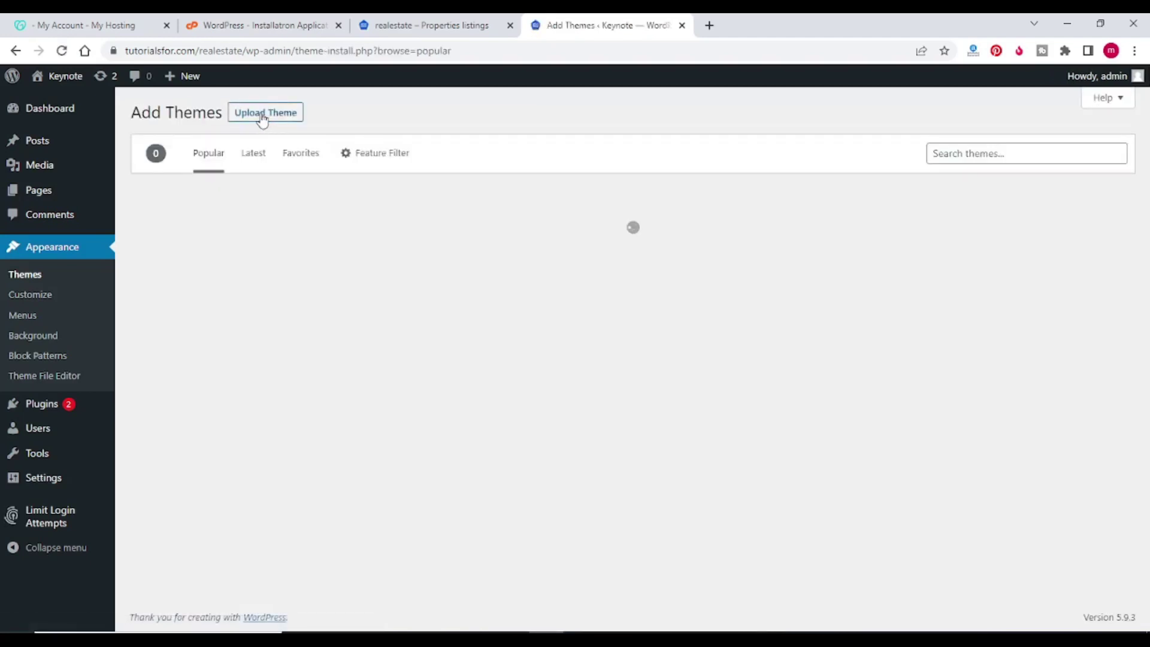
scroll(574, 294, "down", 8)
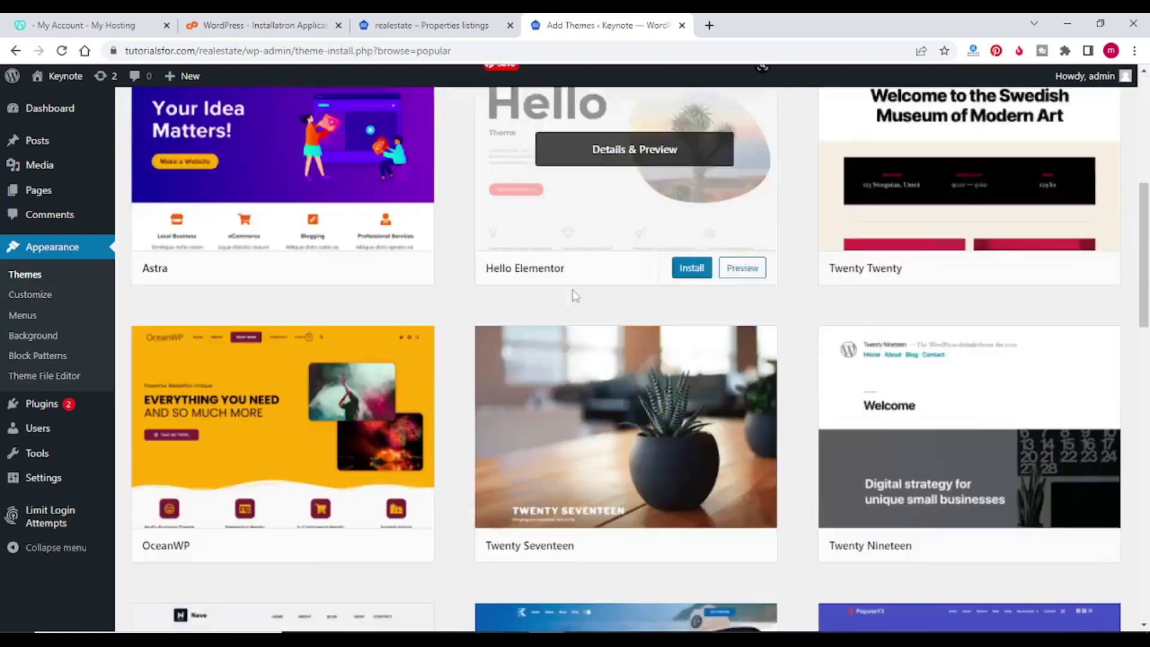
scroll(574, 294, "down", 9)
scroll(554, 289, "up", 15)
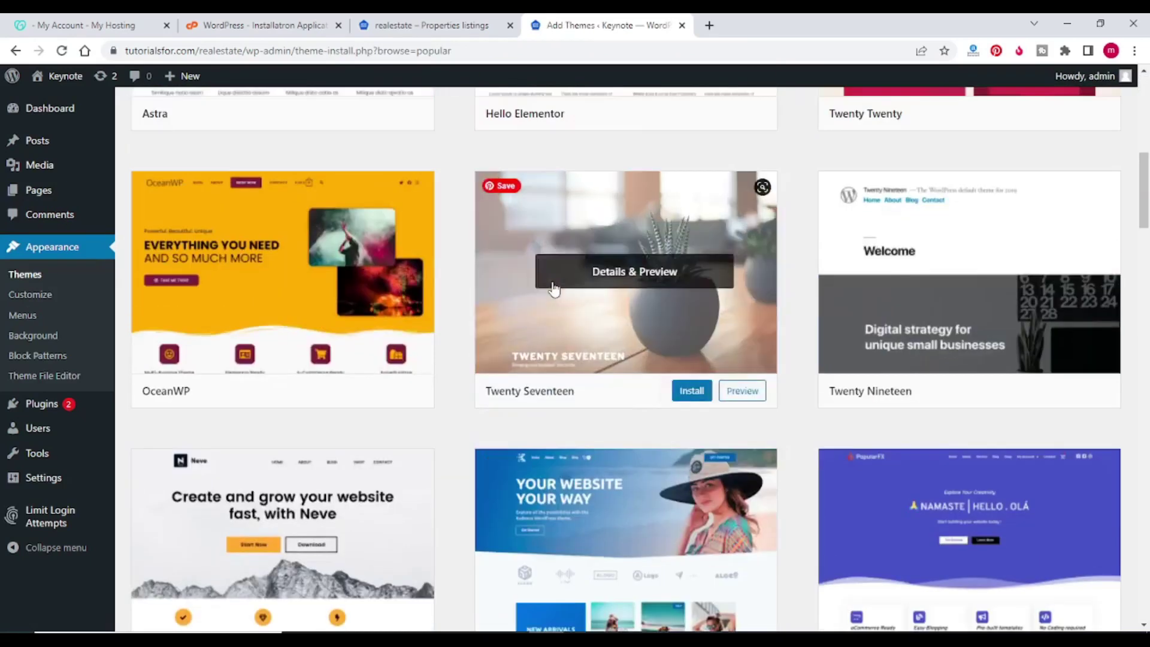
scroll(554, 289, "up", 2)
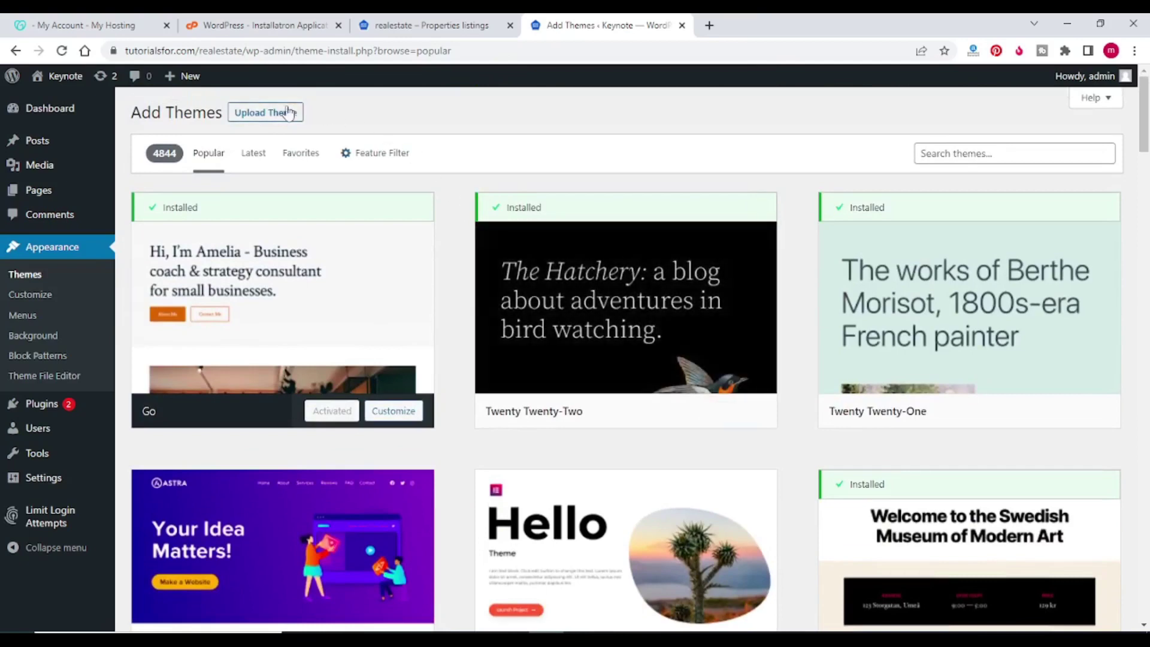
Step: Upload homeid-v1.3.8.zip through Upload Theme and install it
left_click(276, 115)
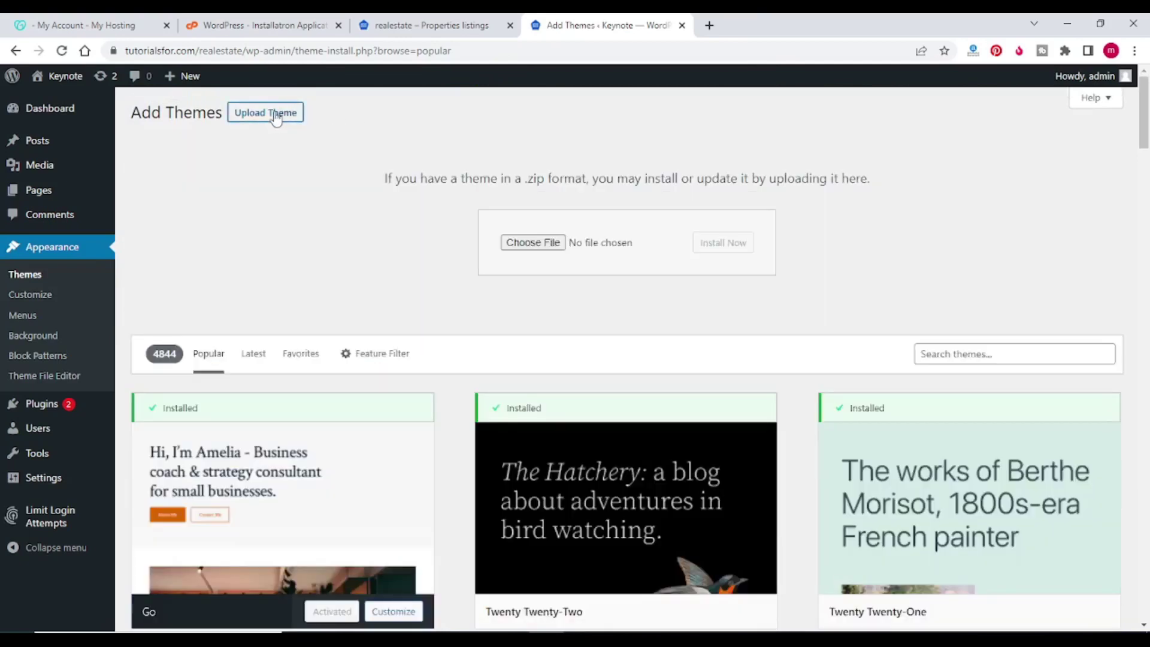
left_click(533, 242)
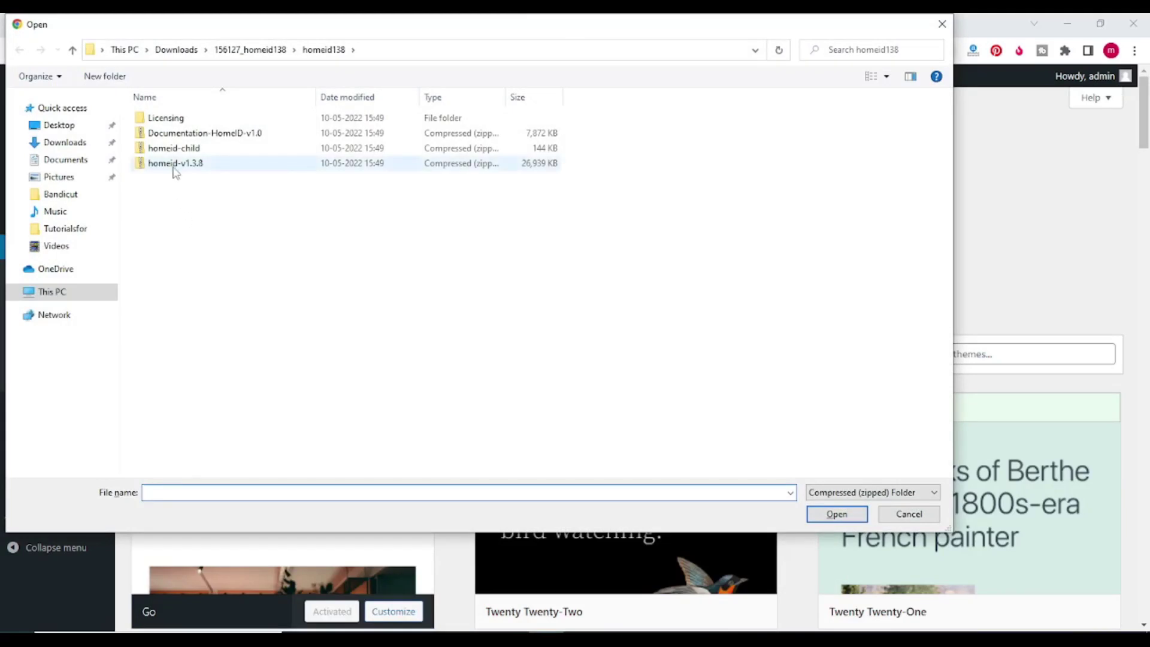
left_click(175, 170)
left_click(816, 513)
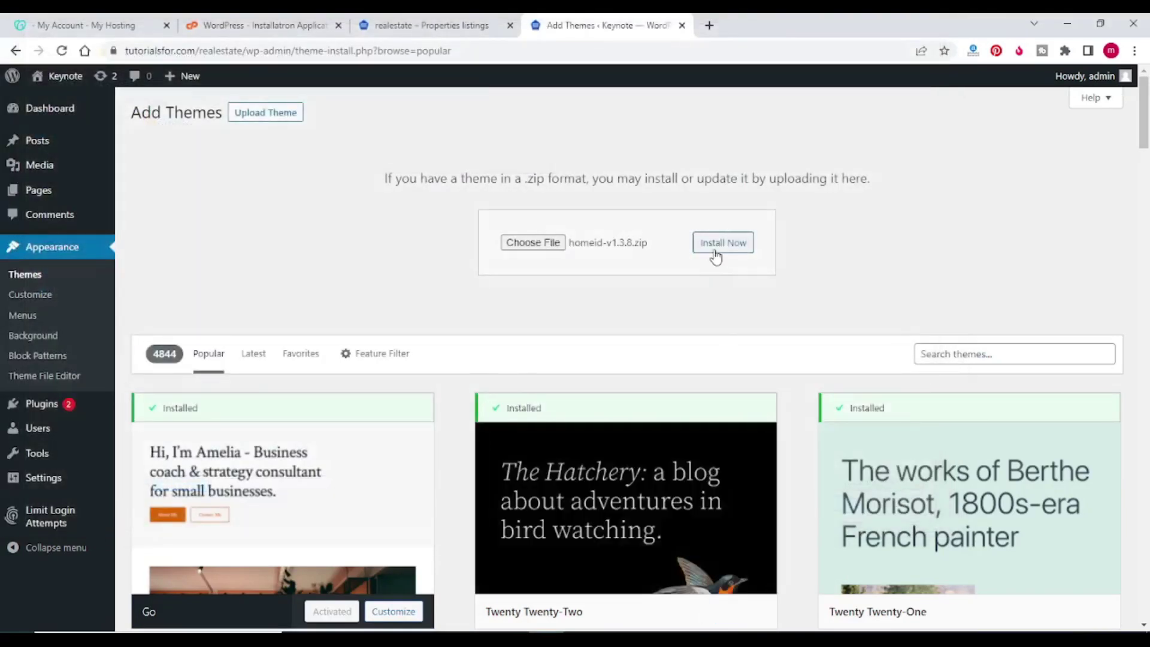
left_click(715, 256)
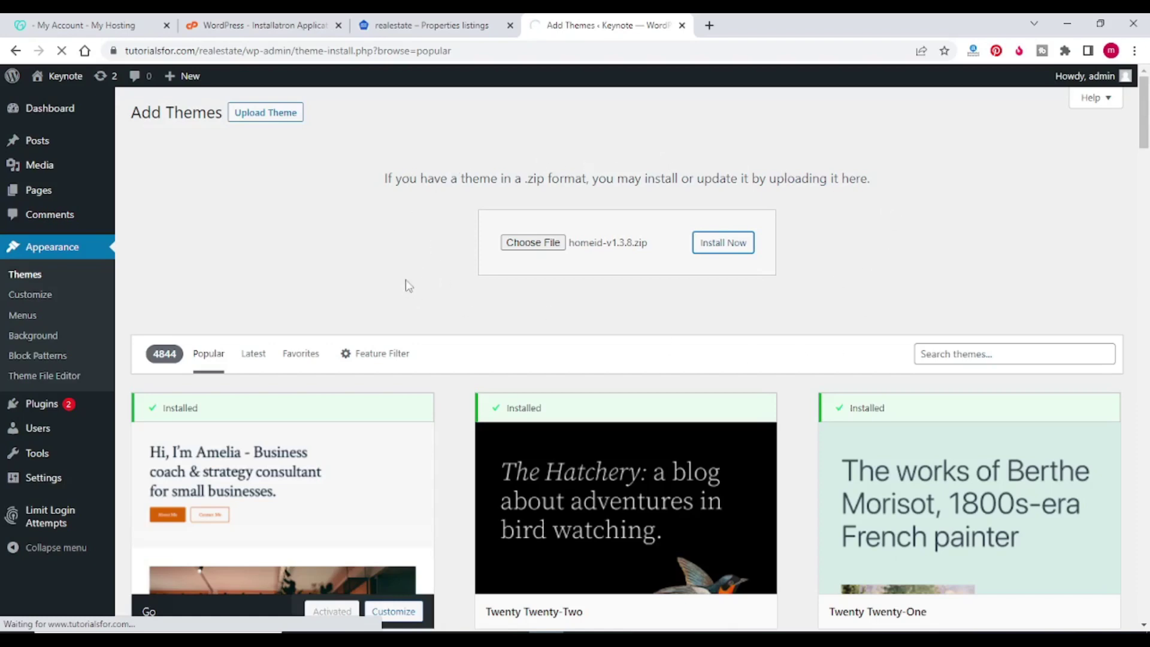
scroll(404, 264, "down", 1)
scroll(438, 228, "down", 3)
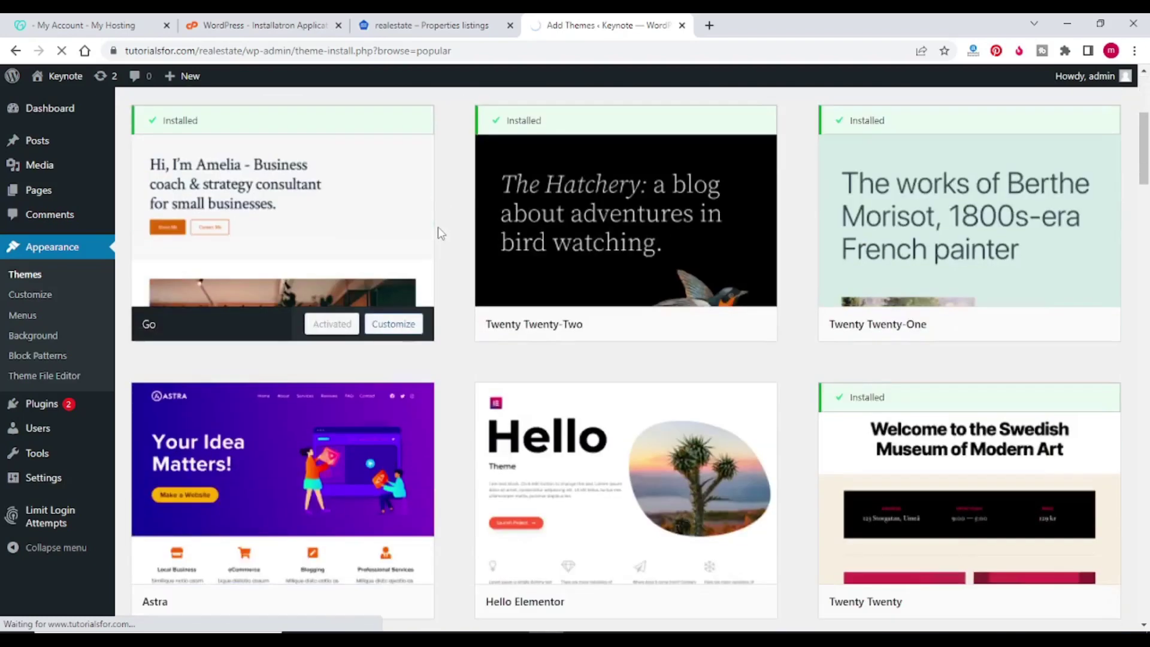
scroll(437, 227, "up", 4)
scroll(421, 223, "up", 1)
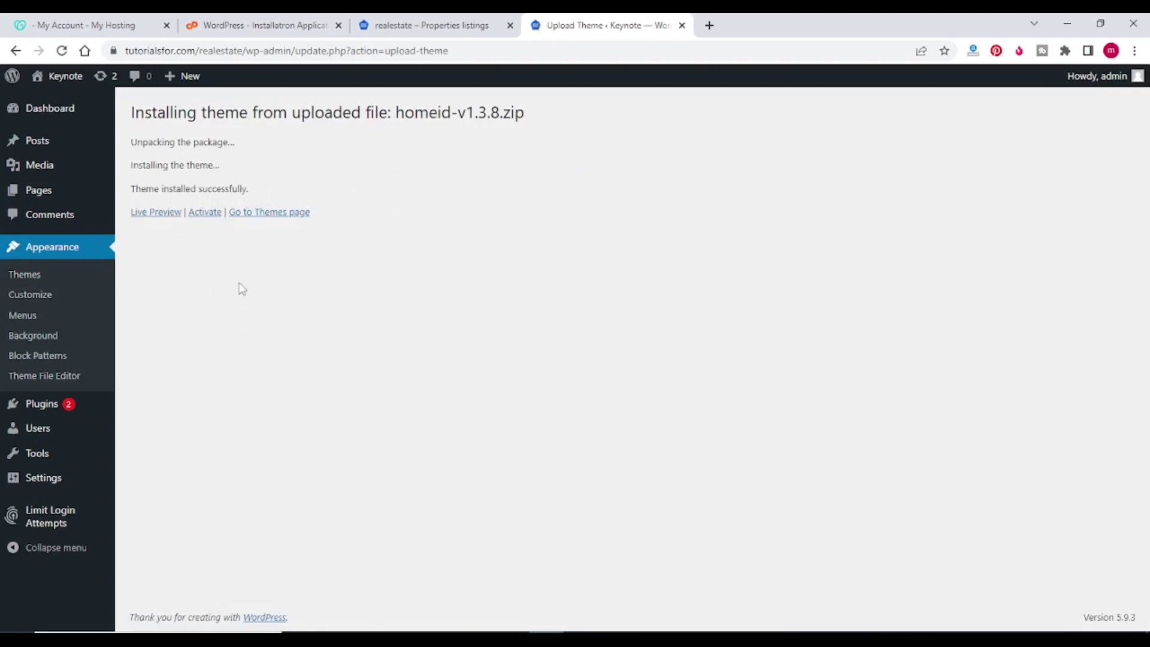
Step: Activate the Homeid theme, answering Go's switch-theme survey with Other reason
left_click(37, 277)
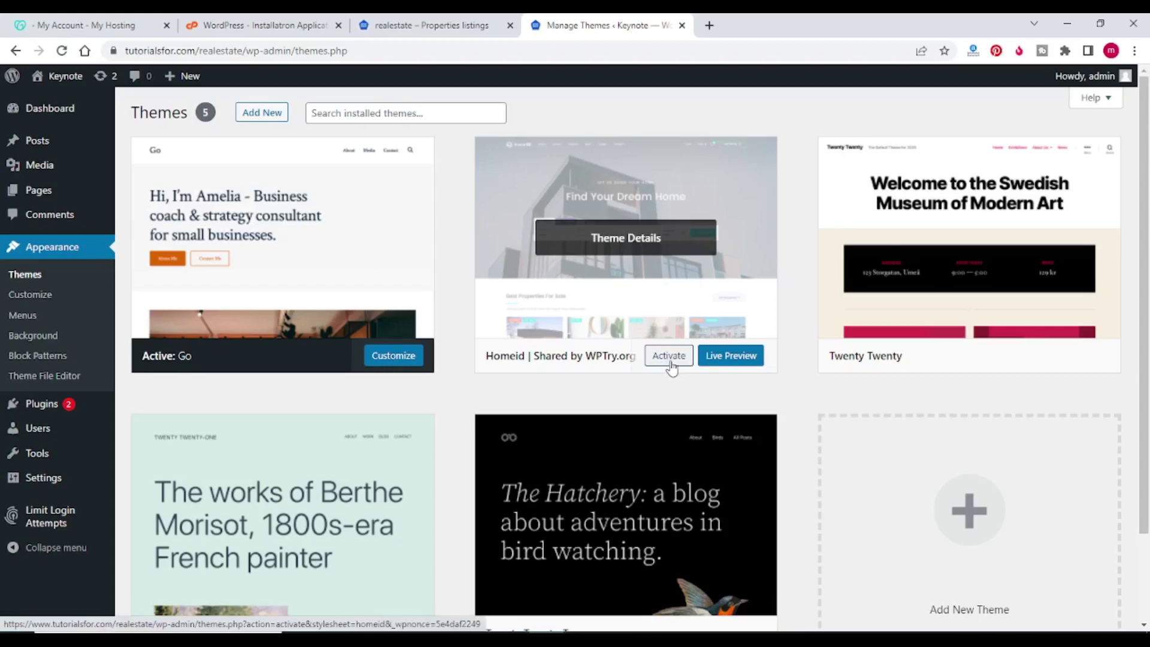
left_click(670, 362)
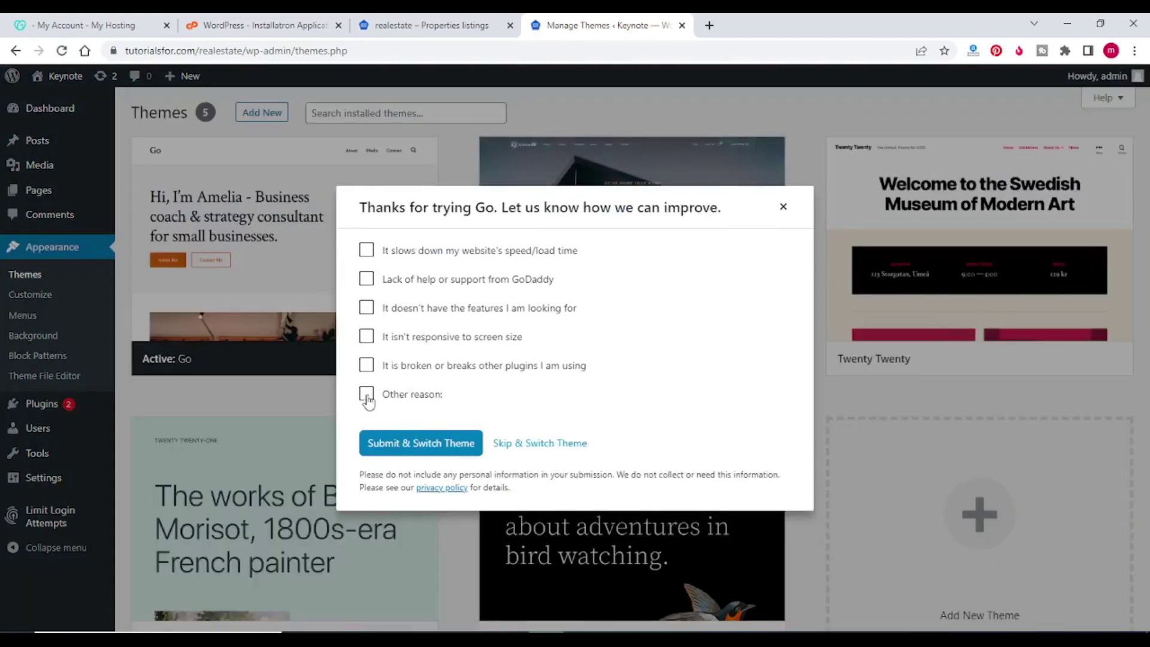
left_click(366, 394)
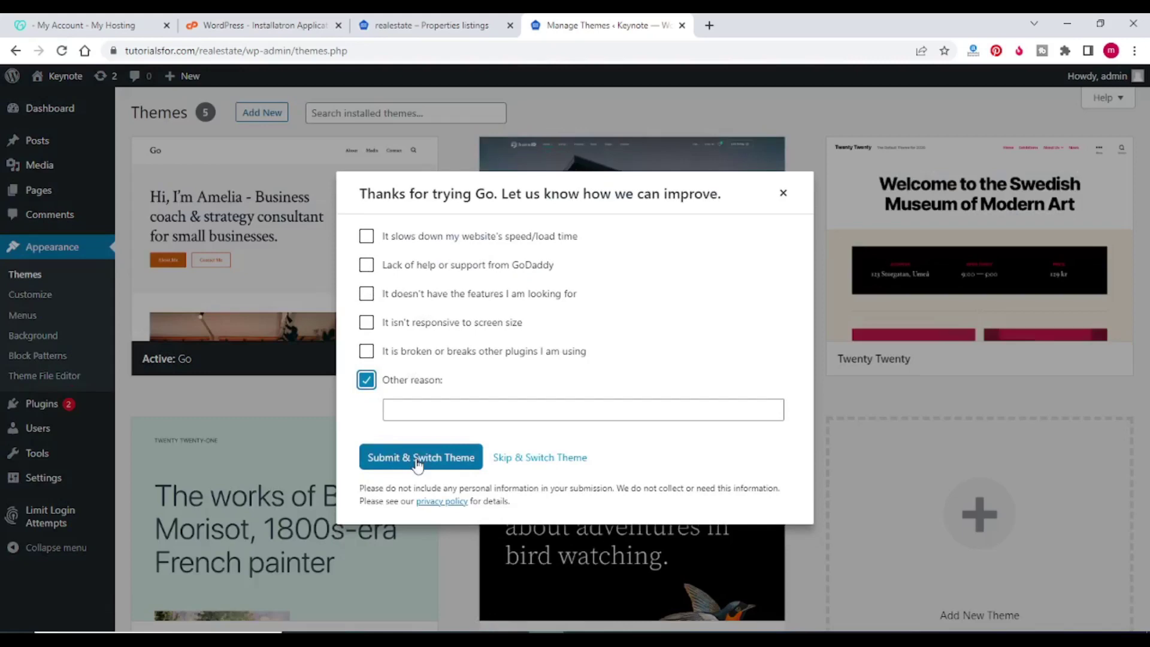
left_click(418, 460)
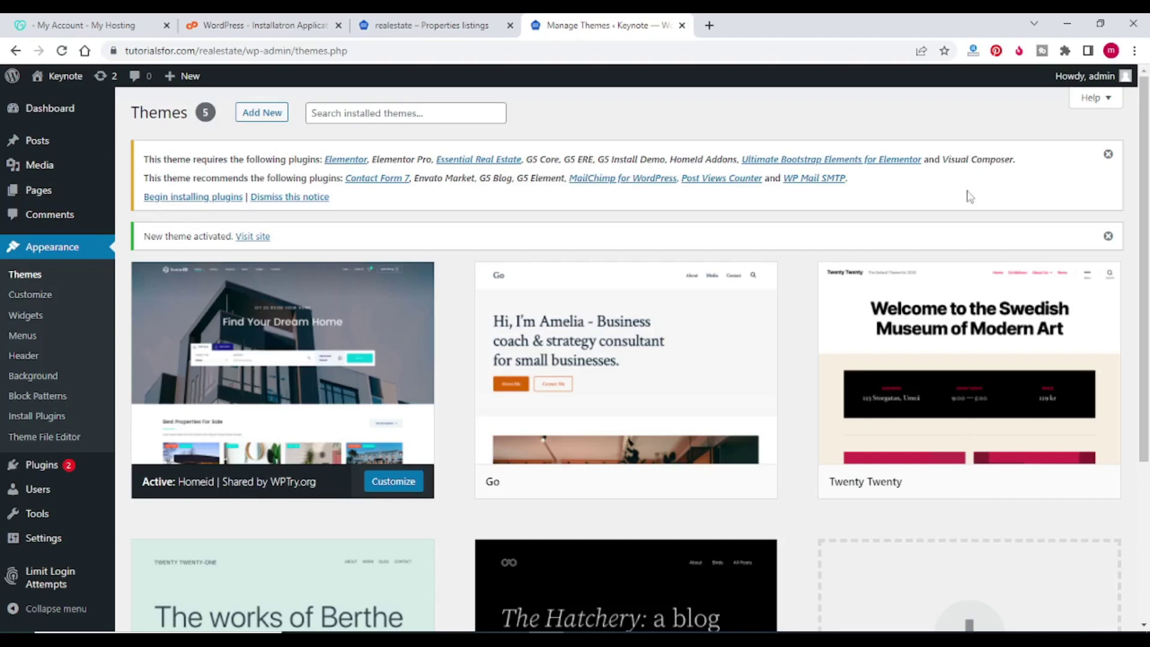
Step: Install and activate the theme's required plugins, starting with Elementor, until none remain
left_click(210, 200)
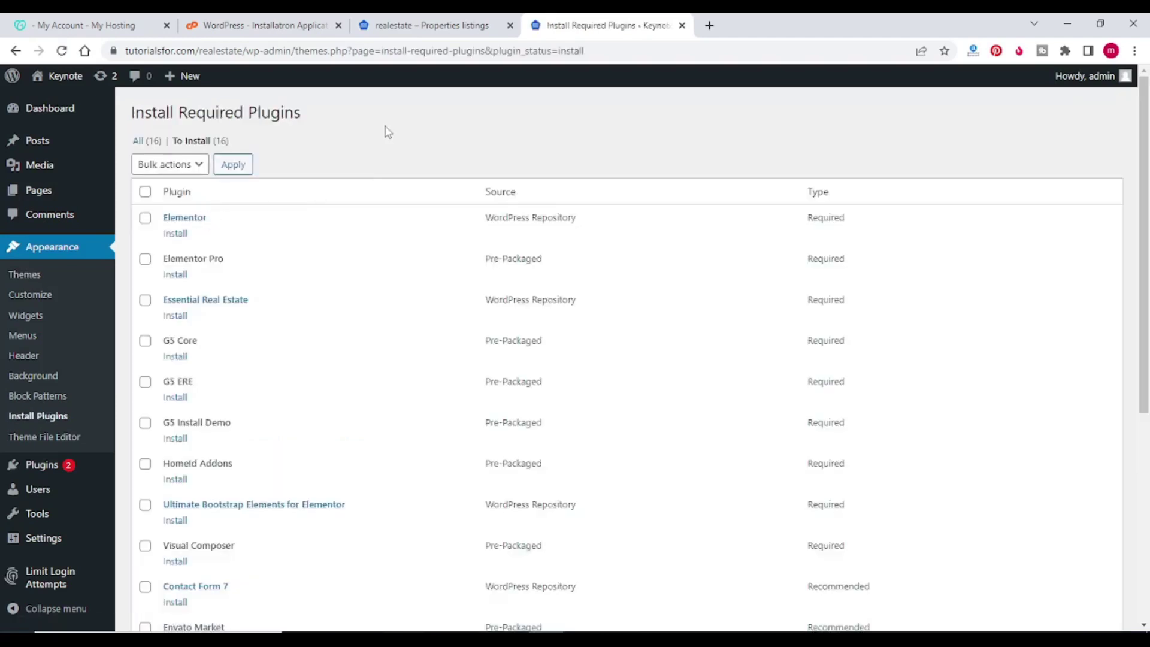
scroll(385, 129, "down", 1)
scroll(365, 233, "up", 1)
left_click_drag(1145, 258, 1147, 484)
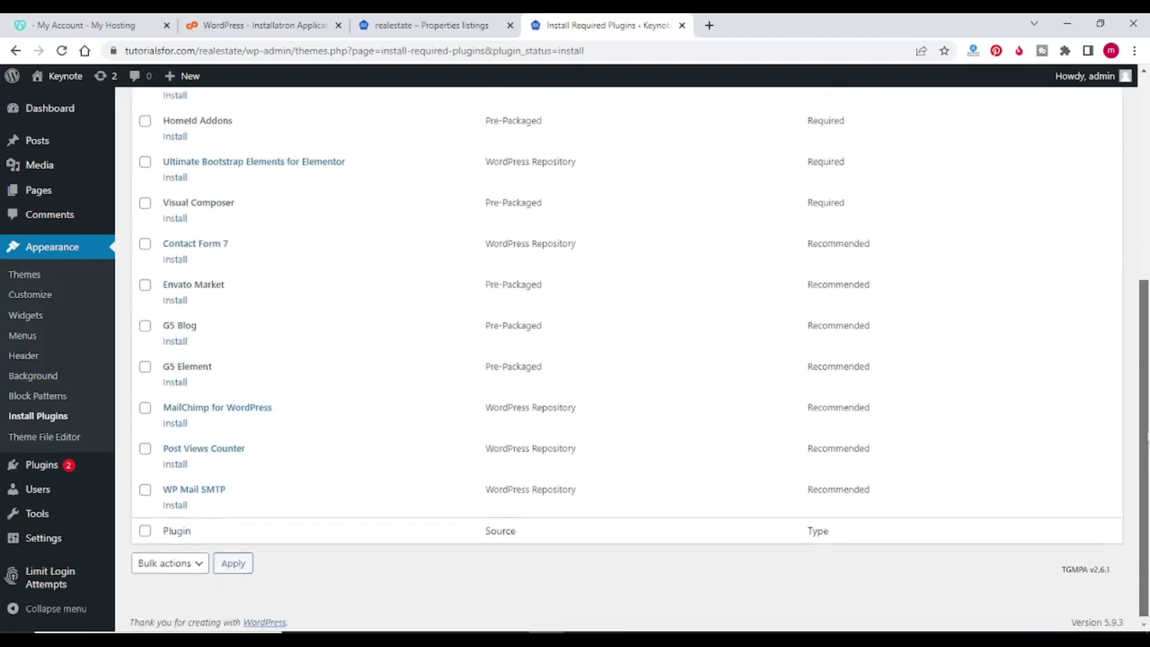
scroll(449, 204, "up", 6)
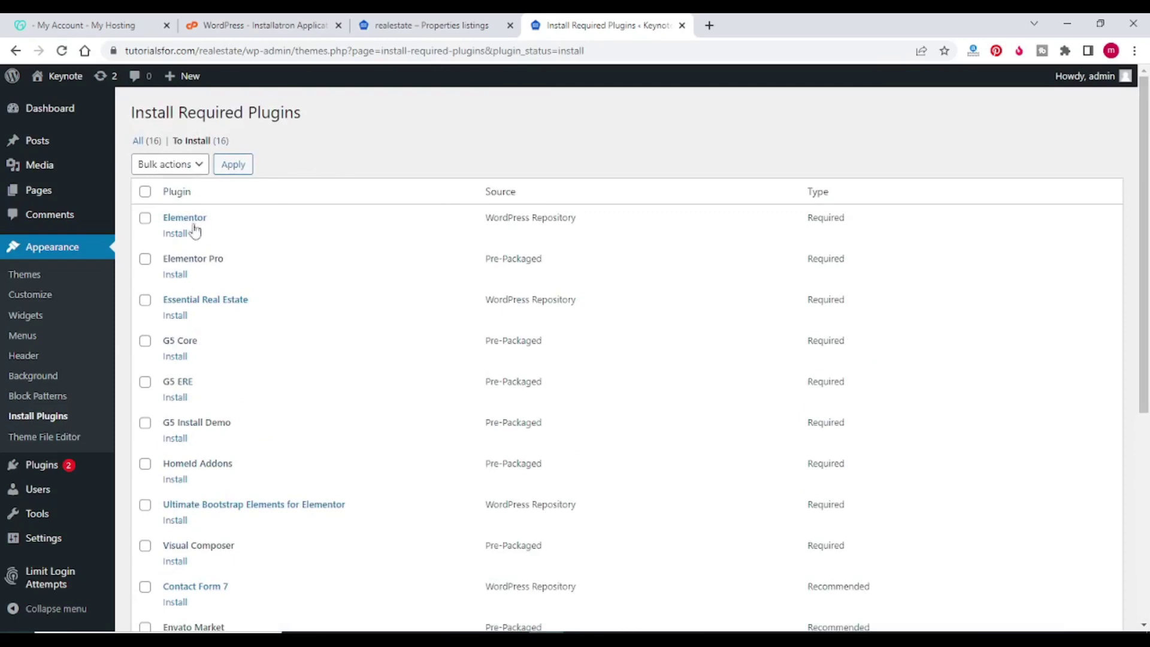
left_click(176, 235)
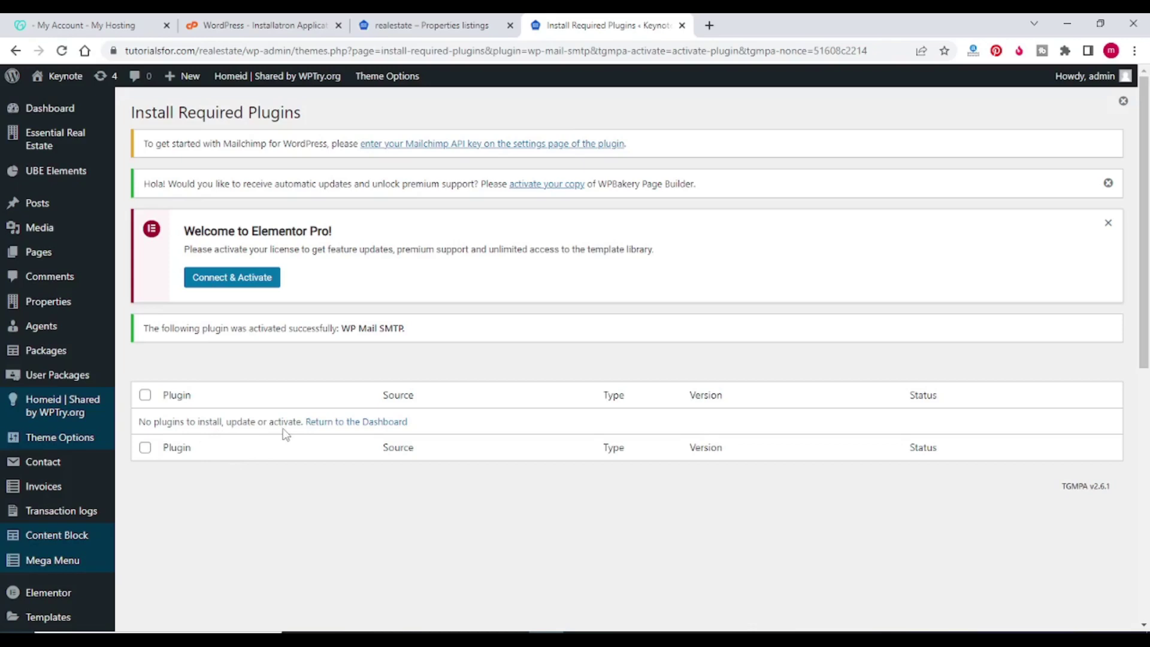
scroll(363, 166, "down", 1)
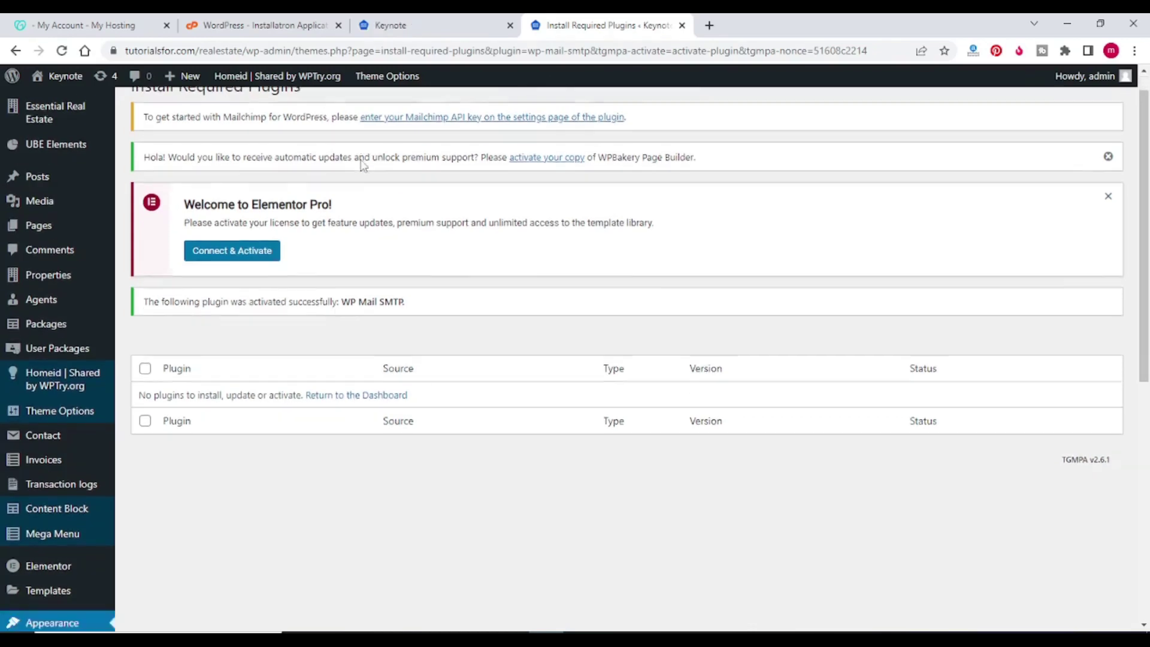
scroll(363, 166, "down", 2)
mouse_move(52, 344)
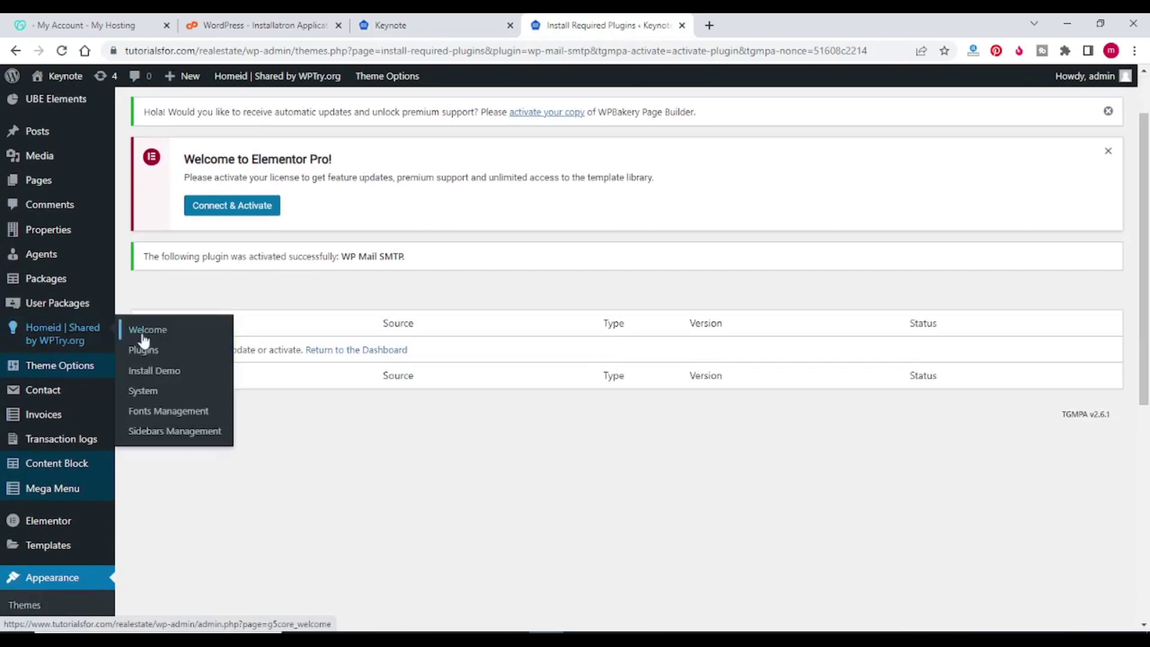
Step: Open Homeid > Install Demo and look through the available demo cards
left_click(152, 371)
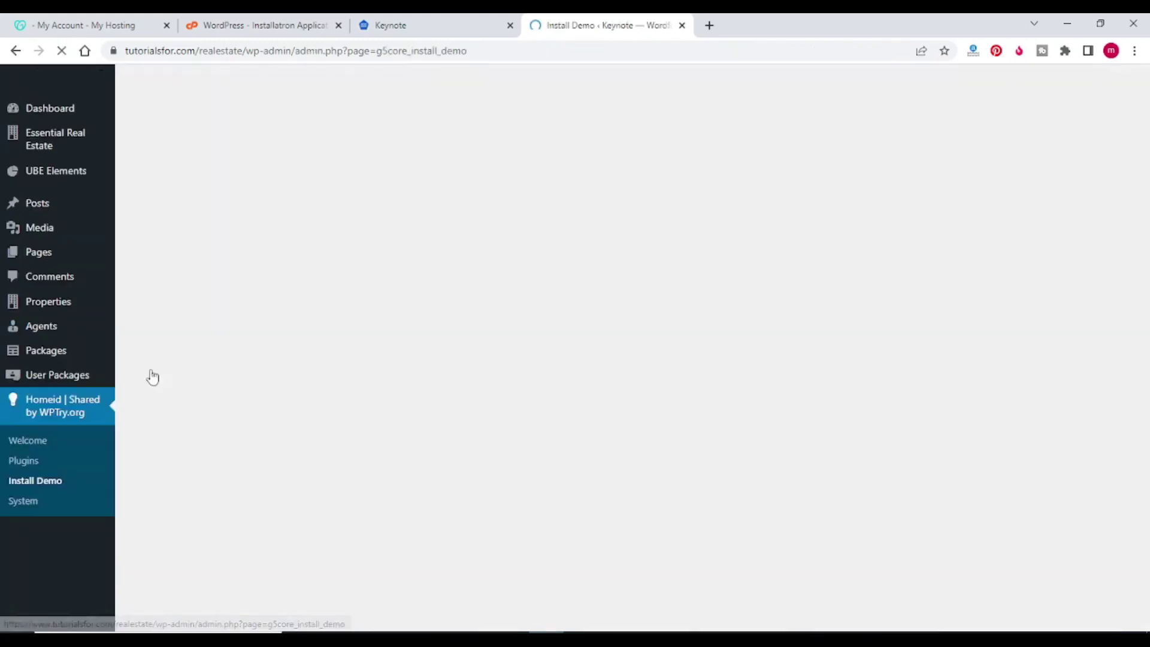
scroll(285, 270, "down", 4)
scroll(285, 270, "down", 3)
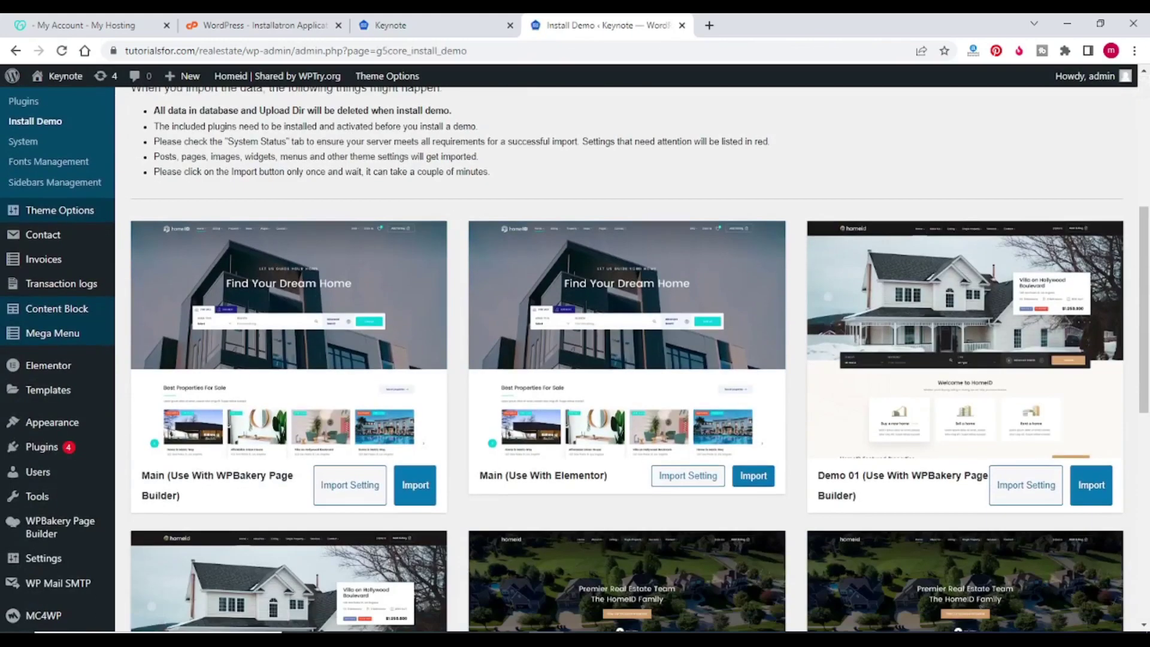
scroll(304, 221, "down", 3)
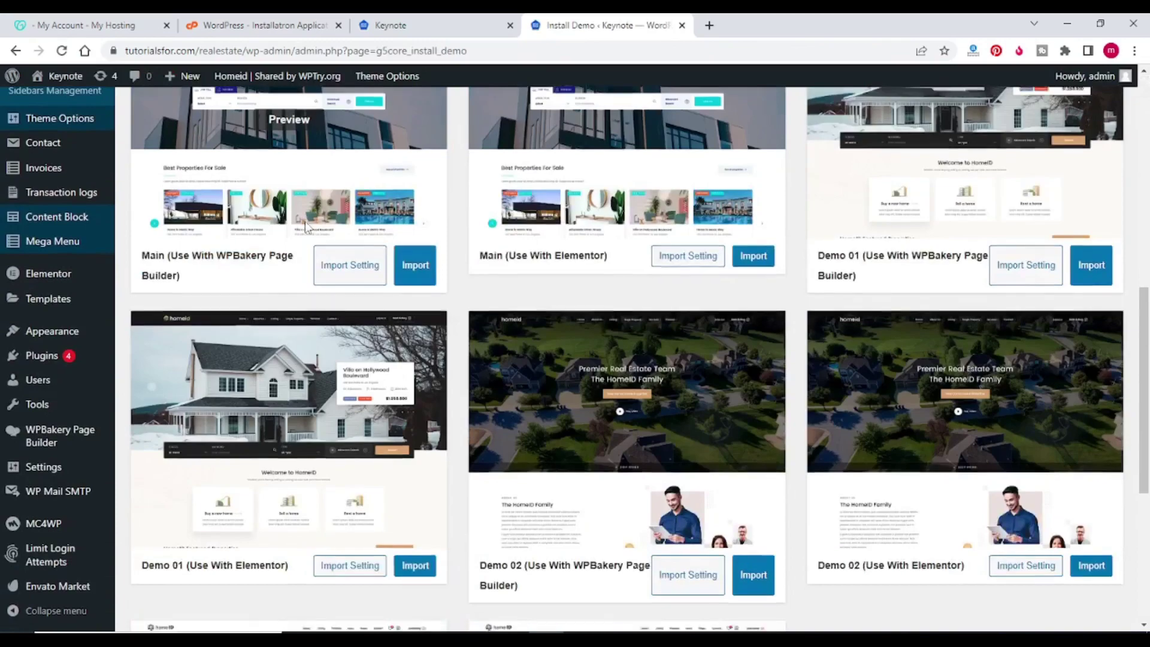
scroll(306, 225, "down", 5)
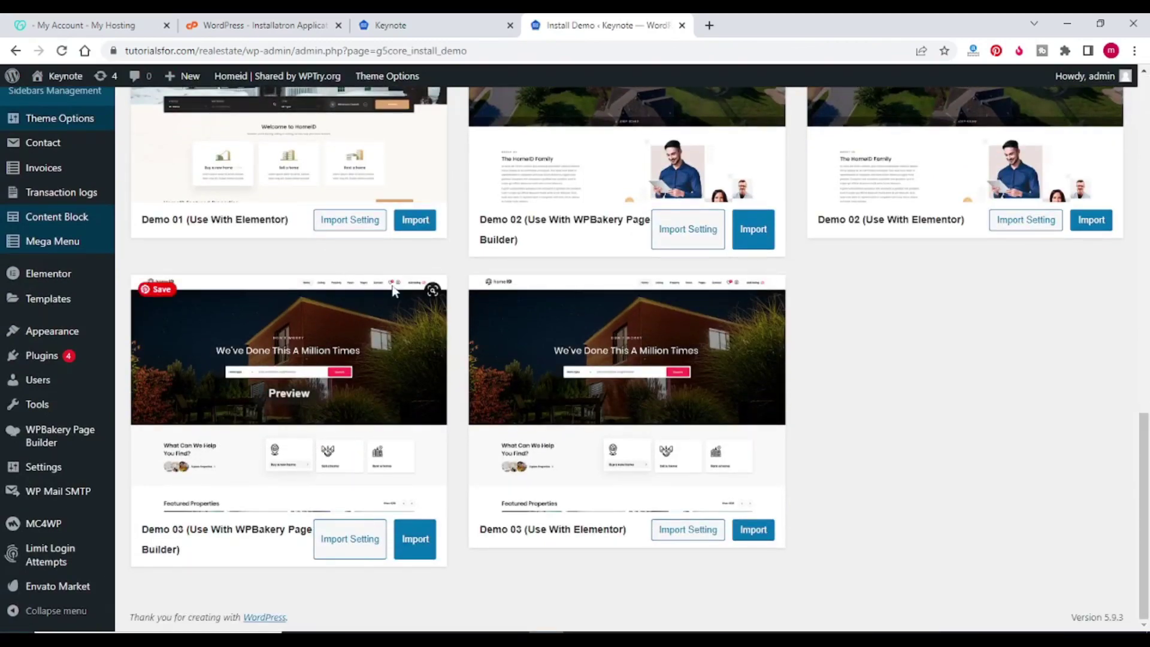
scroll(461, 473, "up", 8)
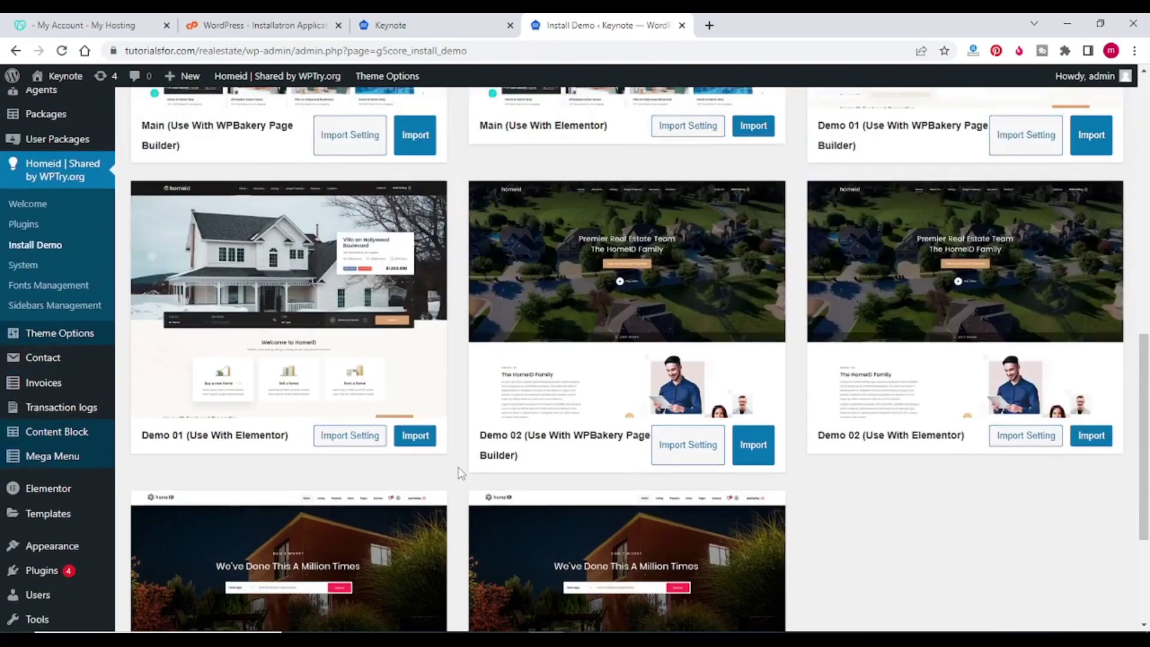
scroll(450, 466, "up", 2)
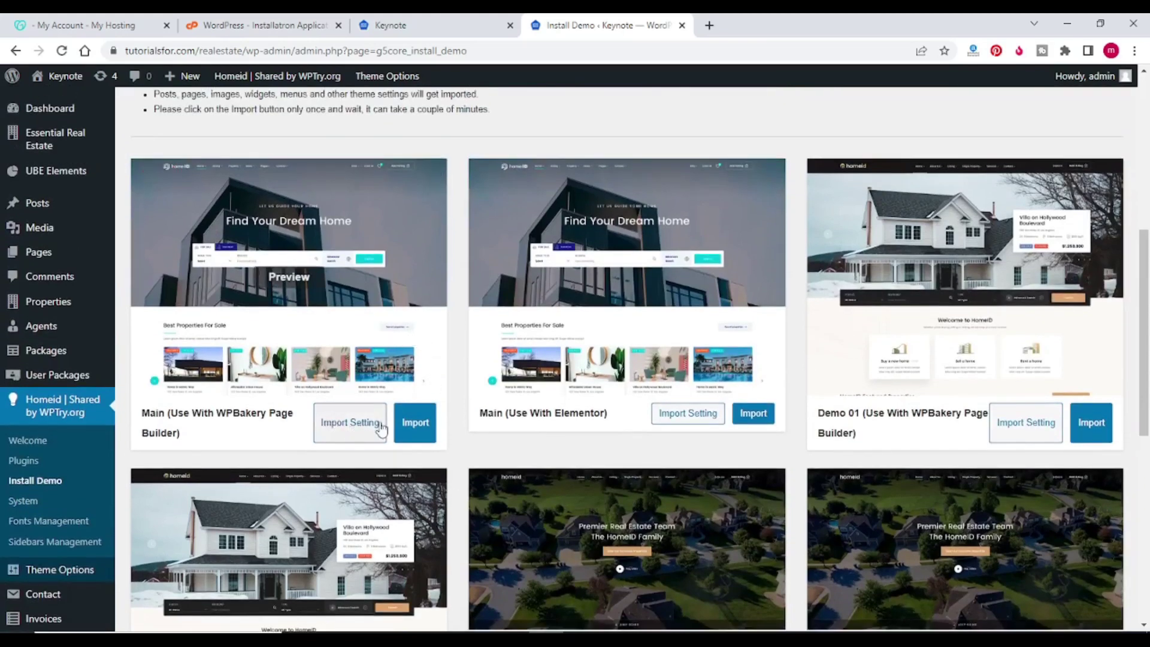
Step: Import the Main (WPBakery) demo, confirming with 'install', and dismiss the Install Done notice
left_click(414, 424)
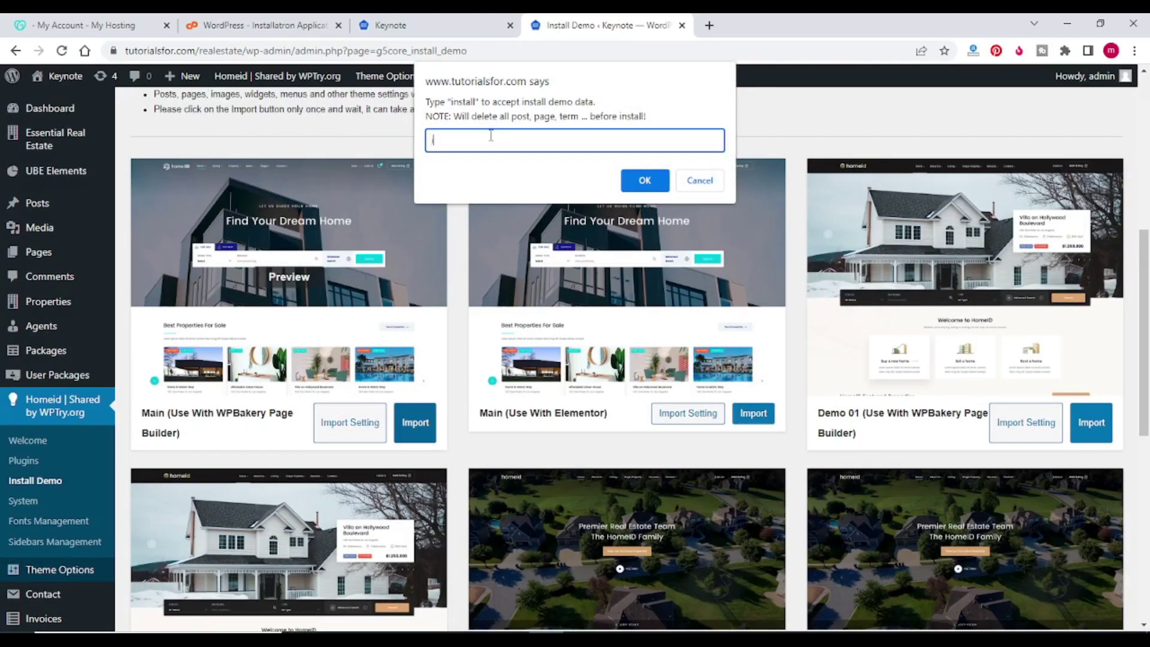
type("install")
left_click(643, 181)
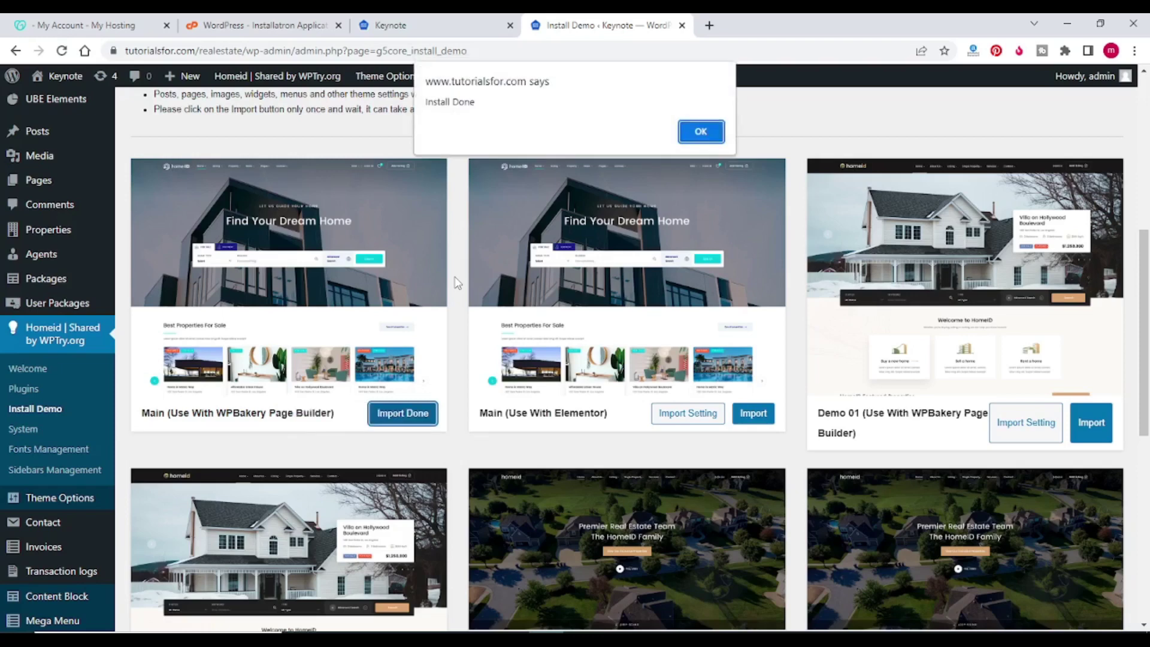
left_click(701, 132)
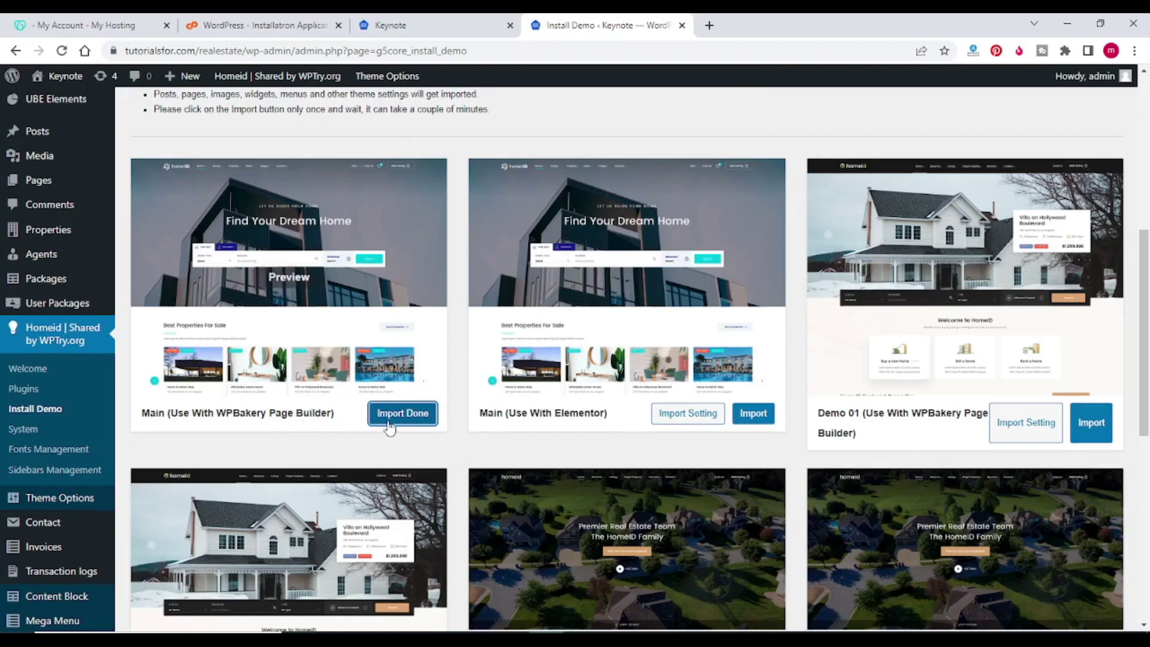
scroll(432, 208, "down", 4)
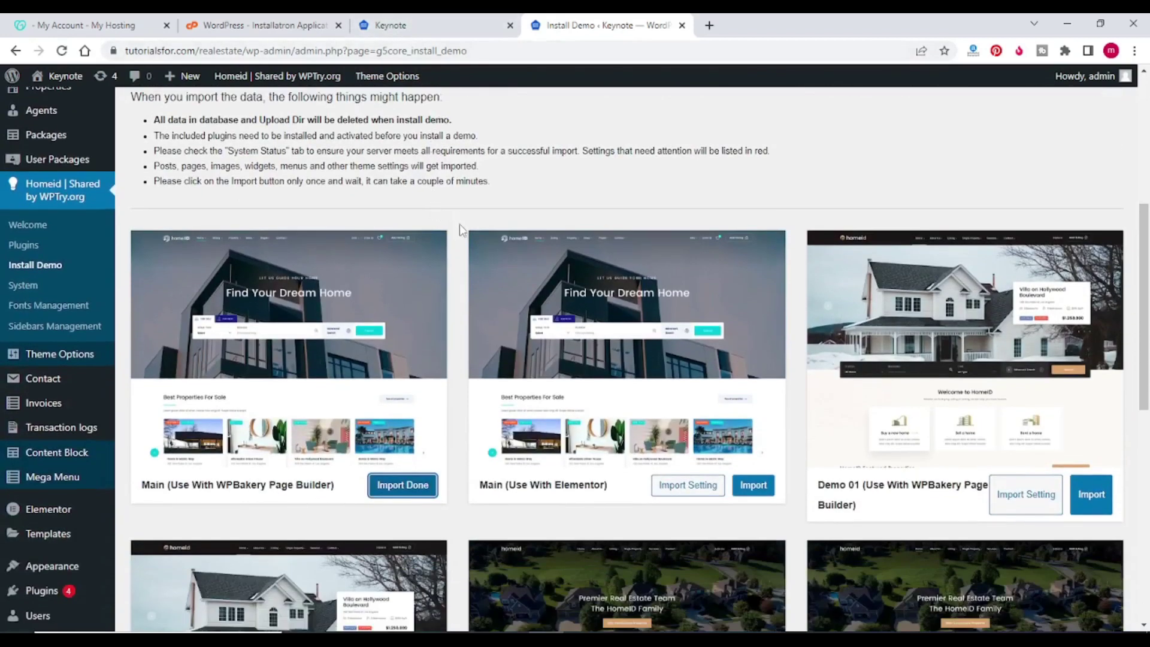
scroll(453, 224, "down", 3)
Step: Reload the site homepage and scroll through the imported homeID demo with its Home 01–08 previews
left_click(407, 25)
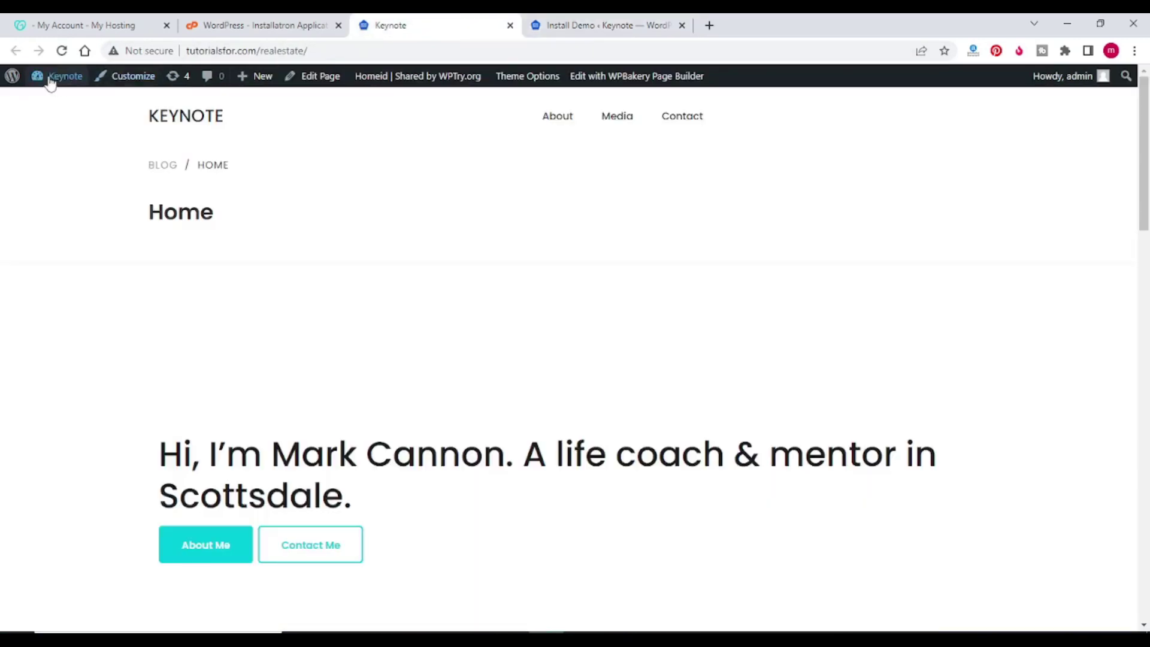
left_click(61, 51)
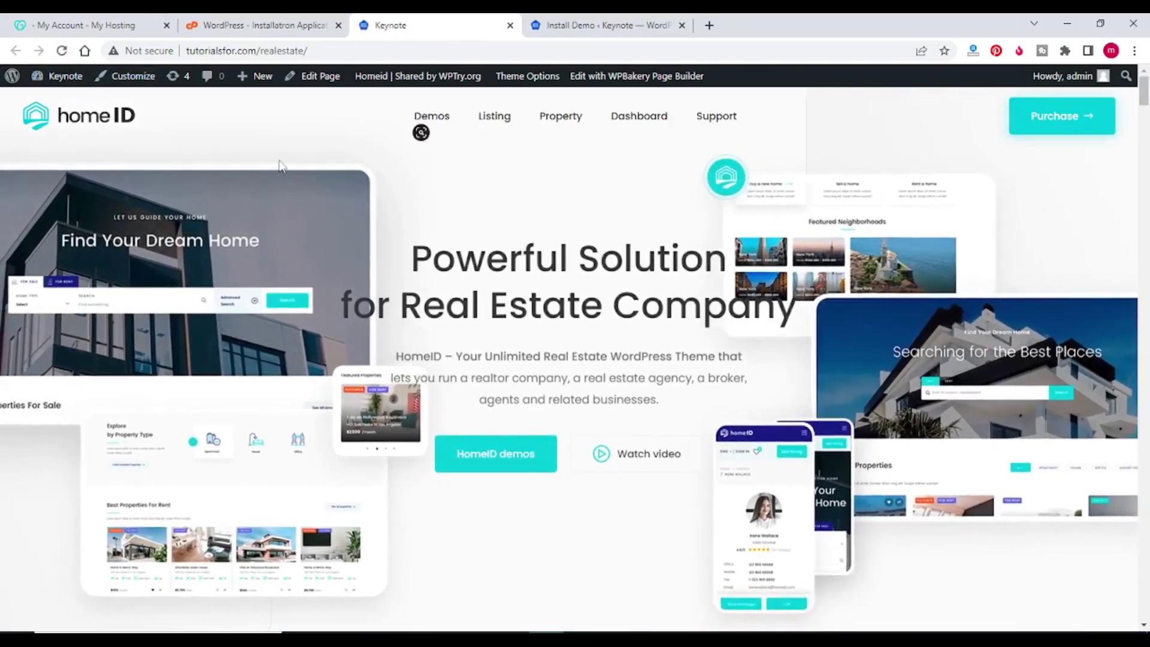
scroll(346, 144, "down", 5)
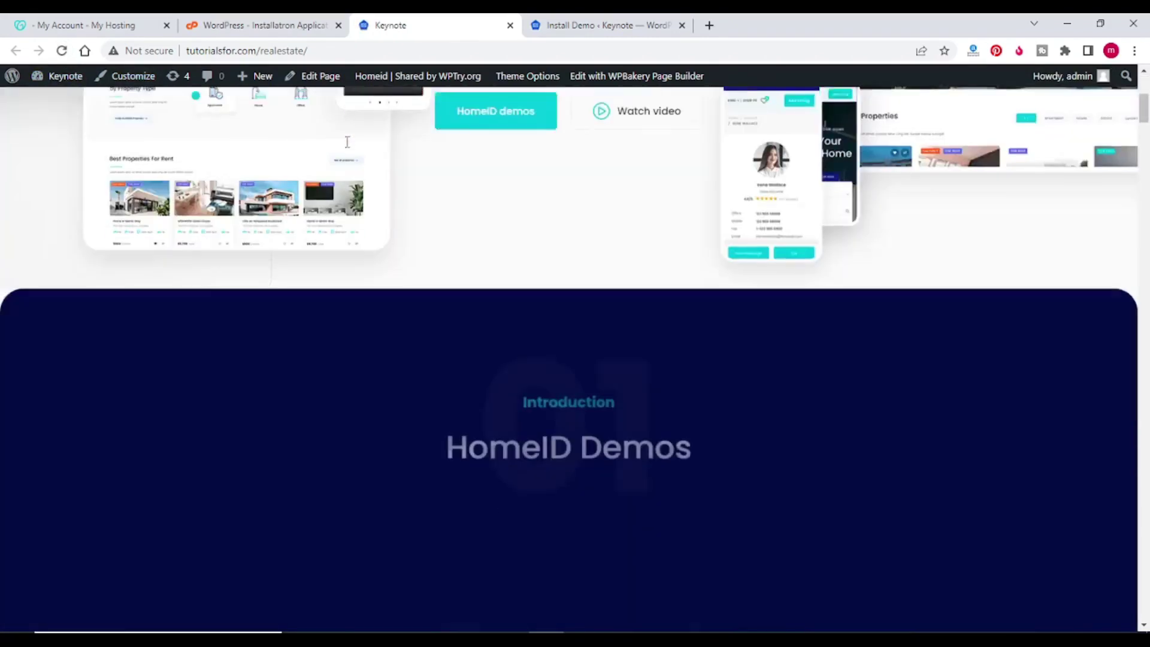
scroll(347, 144, "down", 5)
scroll(347, 146, "down", 6)
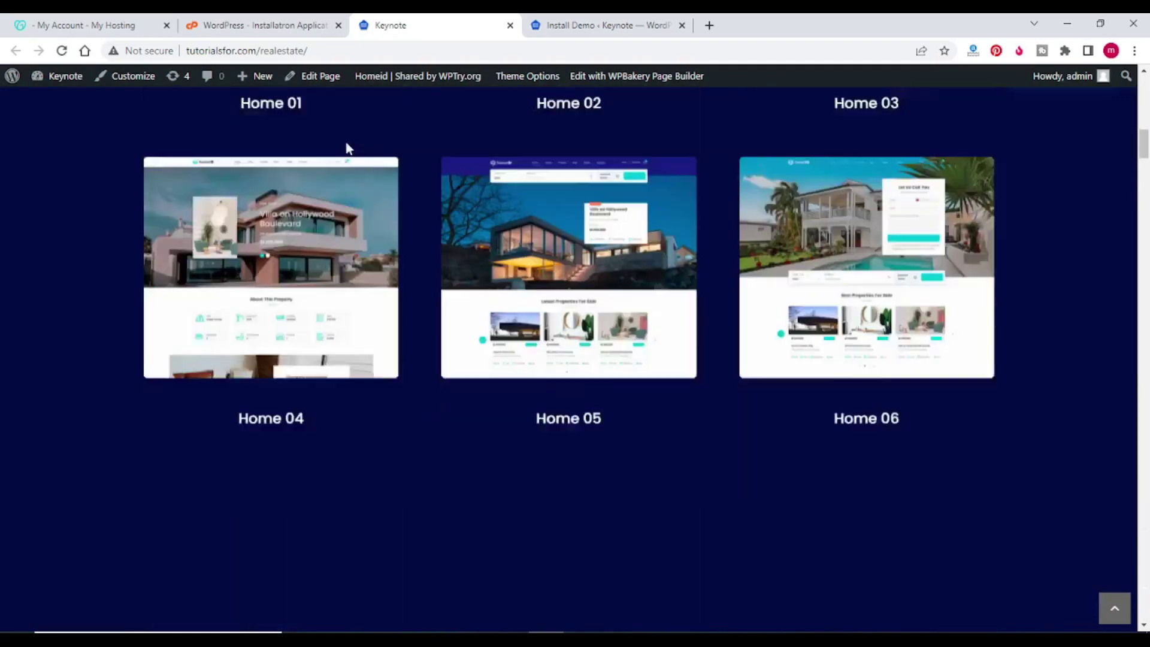
scroll(348, 148, "down", 6)
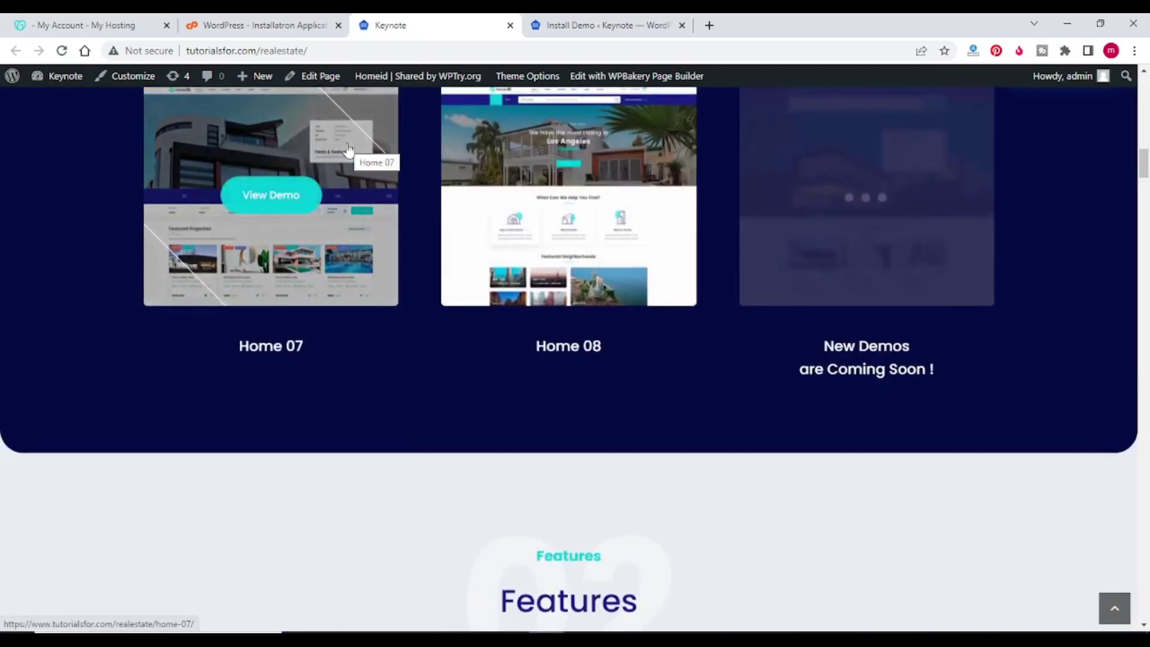
scroll(404, 326, "up", 15)
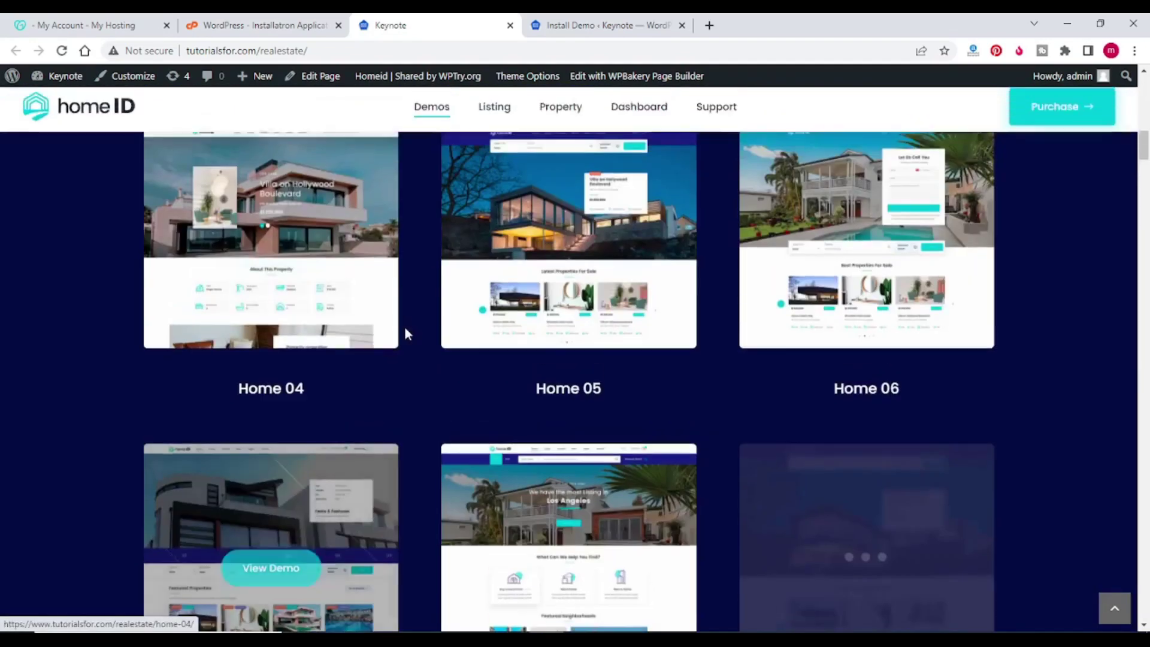
scroll(404, 322, "up", 5)
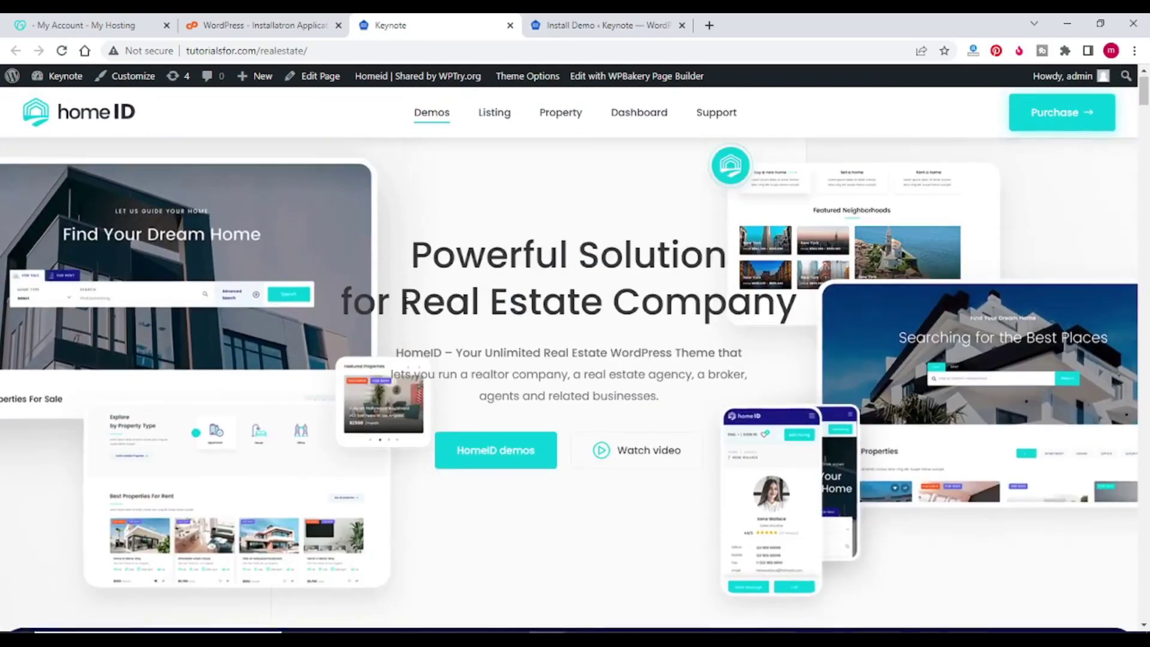
left_click(604, 25)
left_click(448, 30)
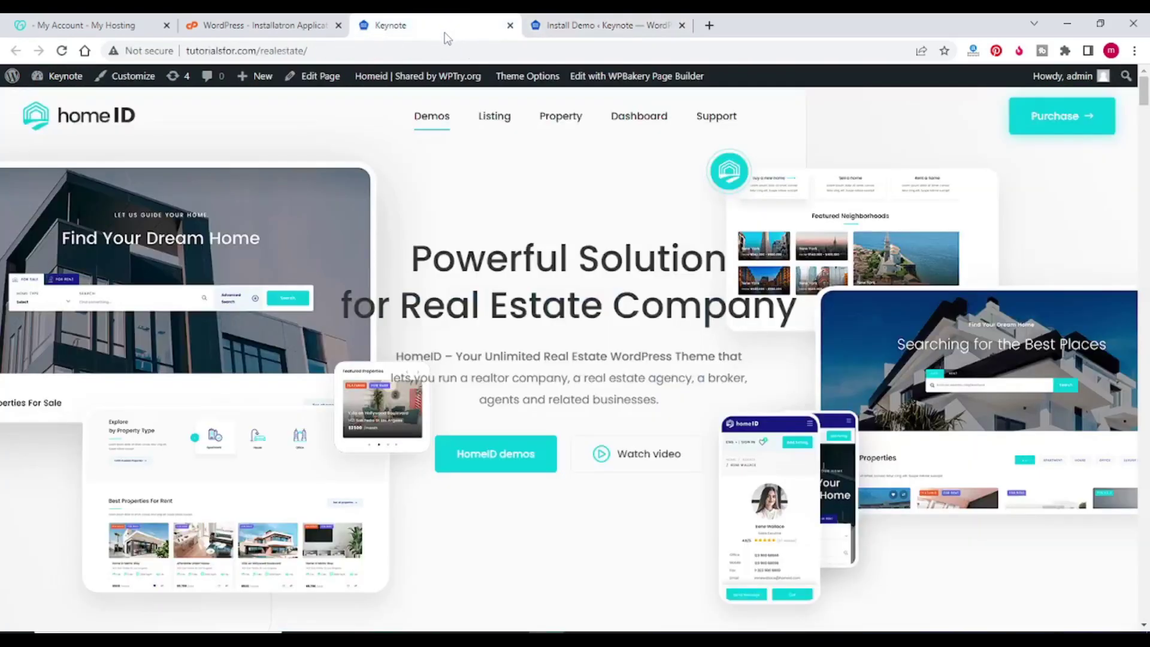
Step: Open Customize from the admin bar, log in again with the admin password, and decline saving it
left_click(133, 83)
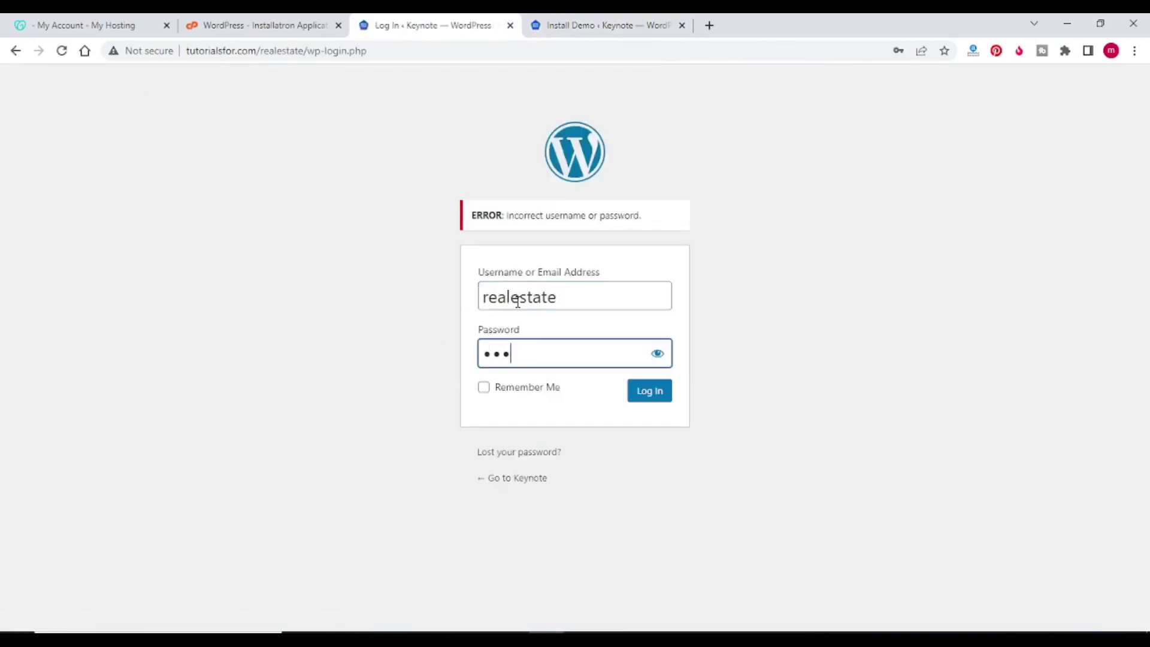
type("•••••••")
type("••••")
key("Return")
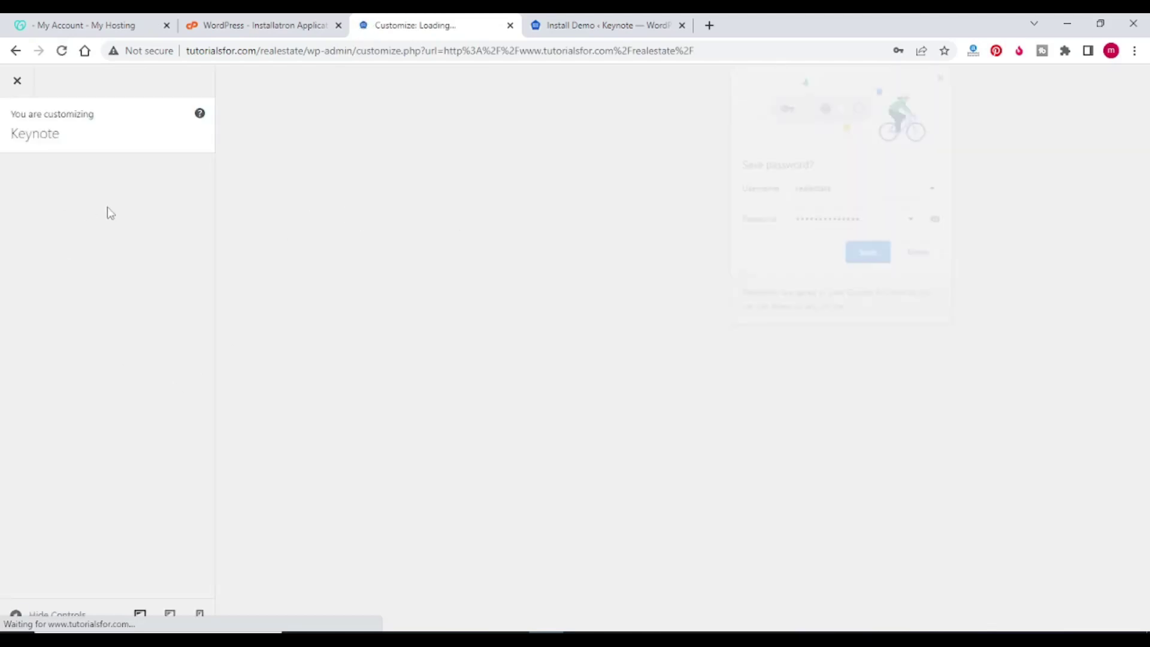
left_click(921, 254)
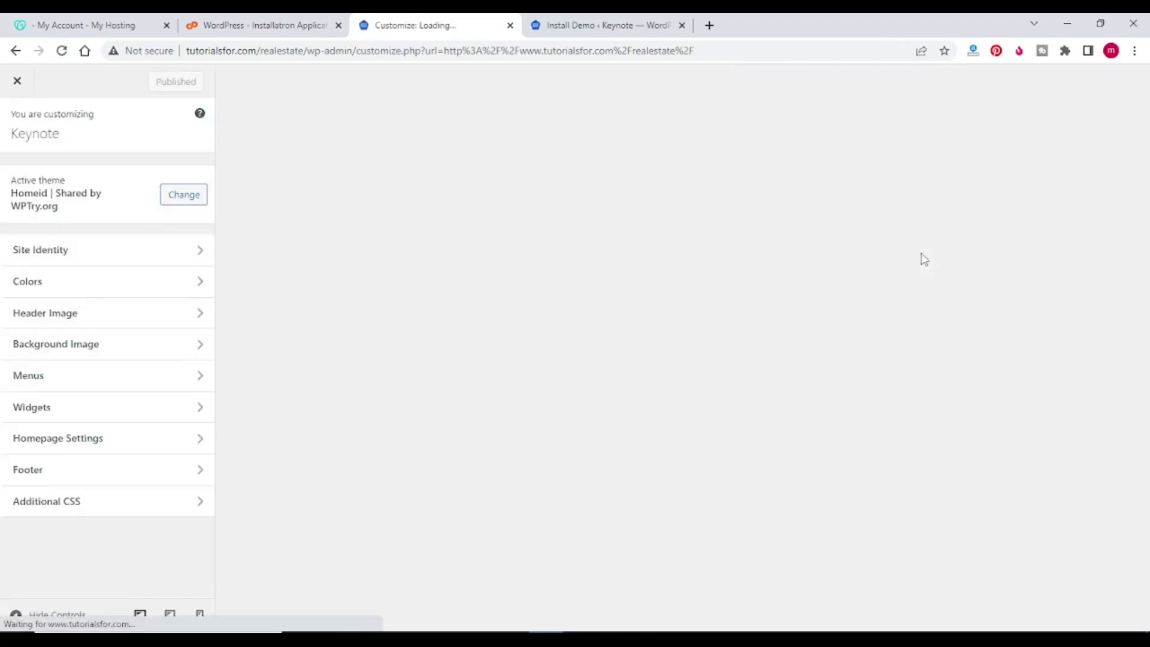
Step: Set the static homepage to Home 01, publish it, and open a new browser tab
left_click(80, 447)
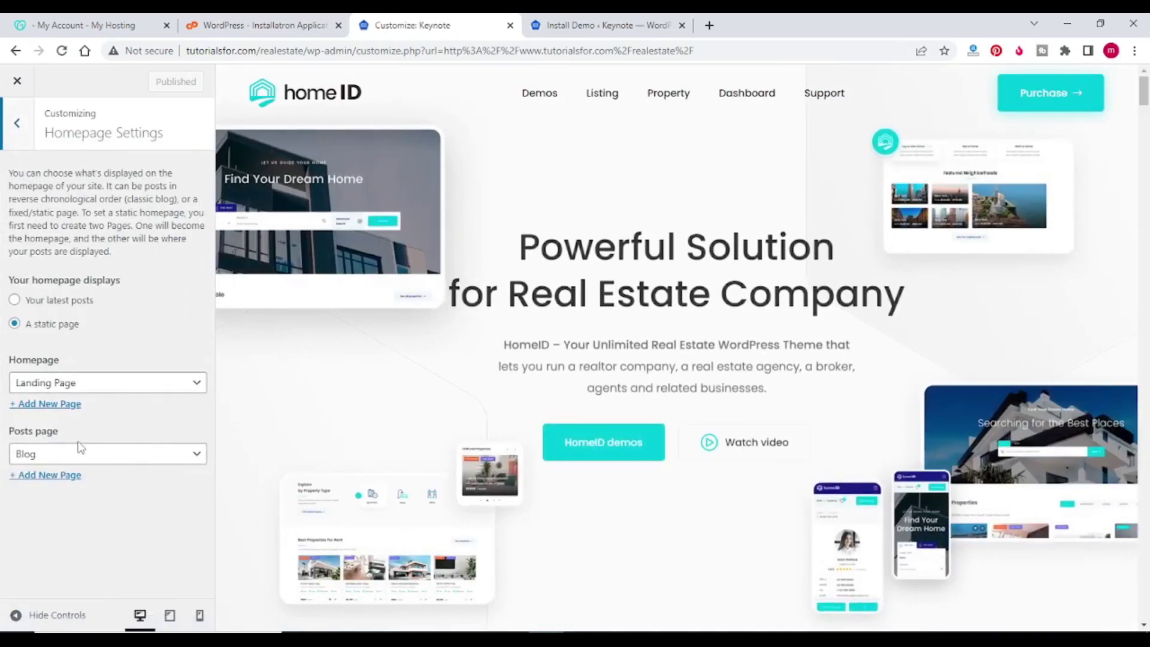
left_click(115, 455)
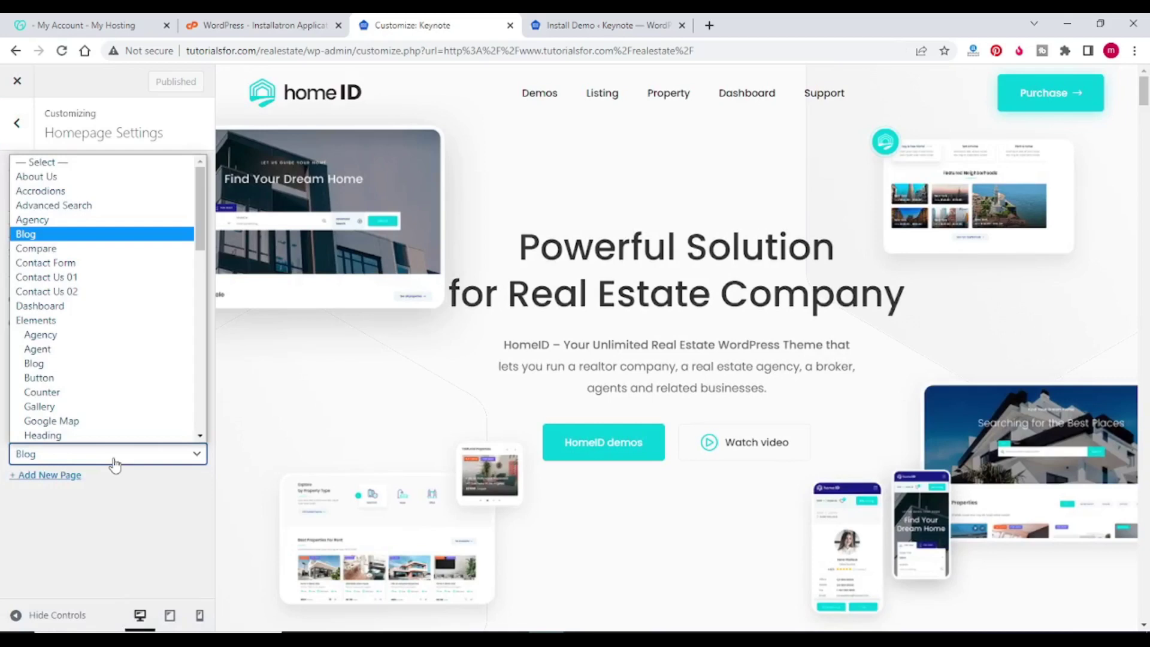
left_click(143, 537)
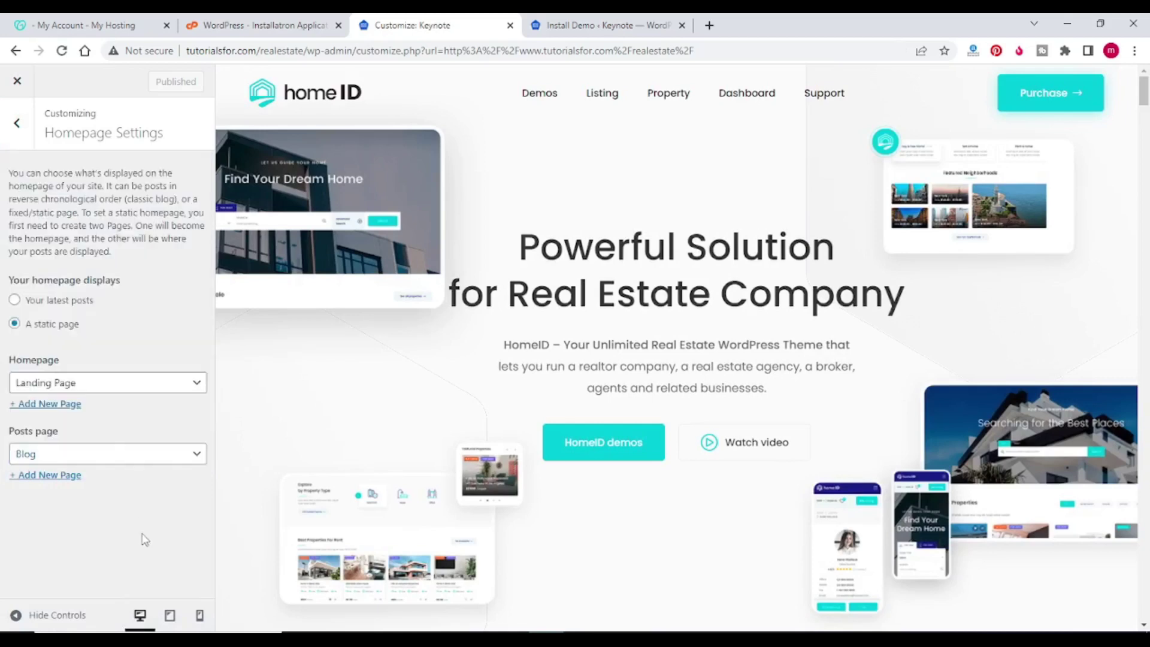
left_click(102, 393)
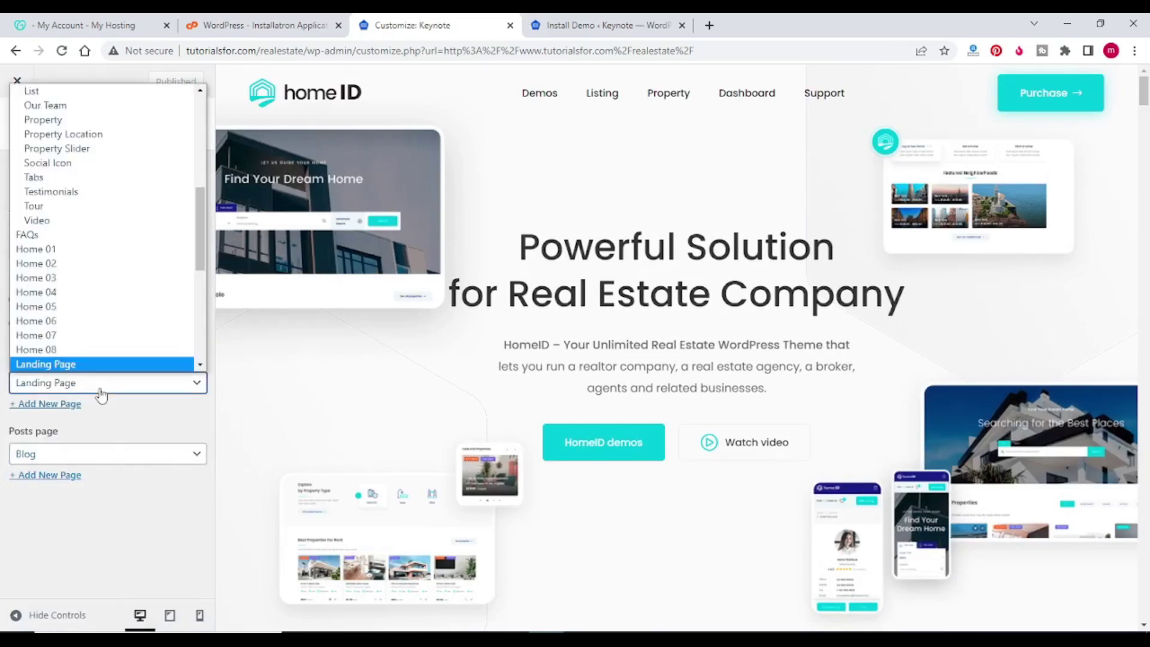
left_click(99, 458)
left_click(54, 583)
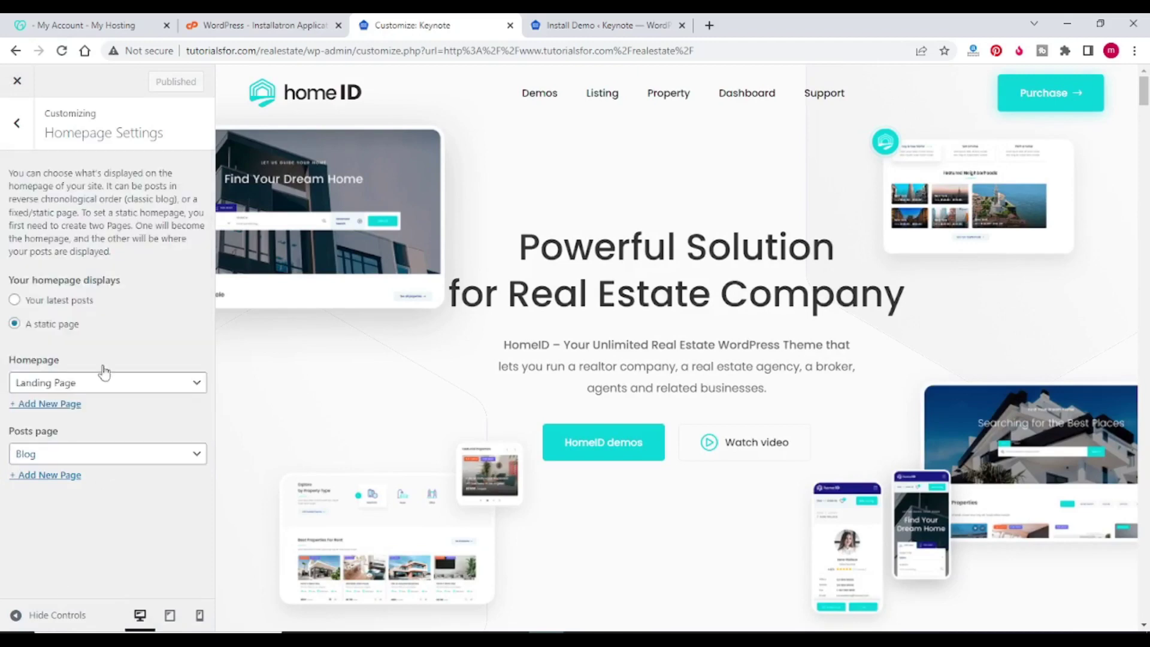
left_click(103, 387)
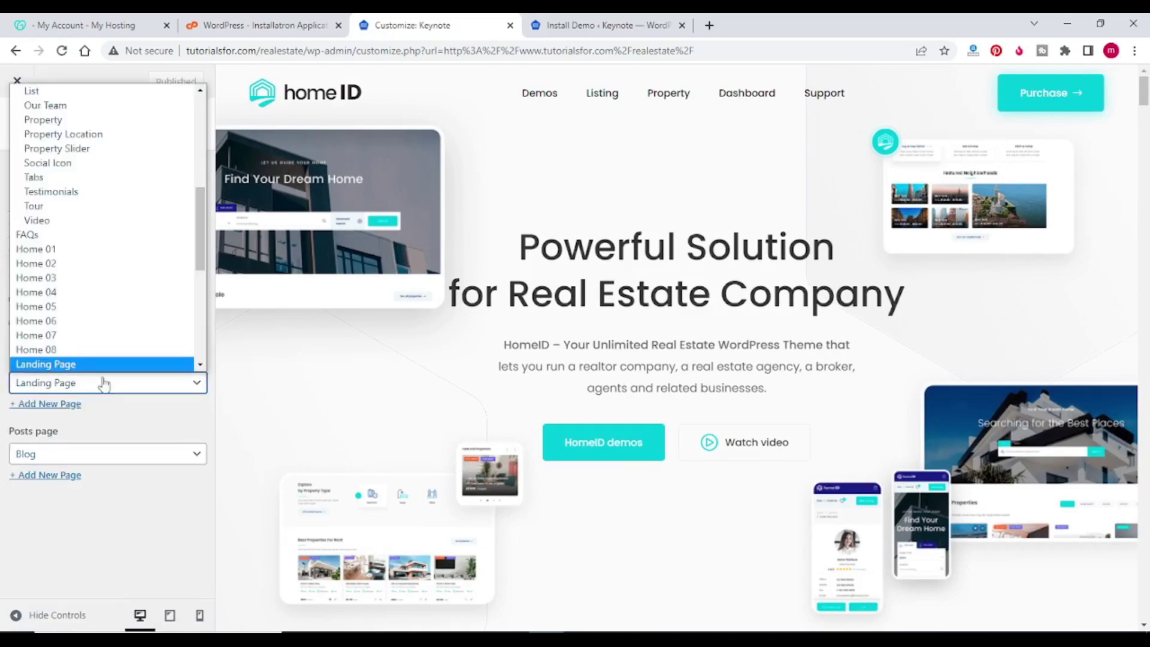
left_click(106, 249)
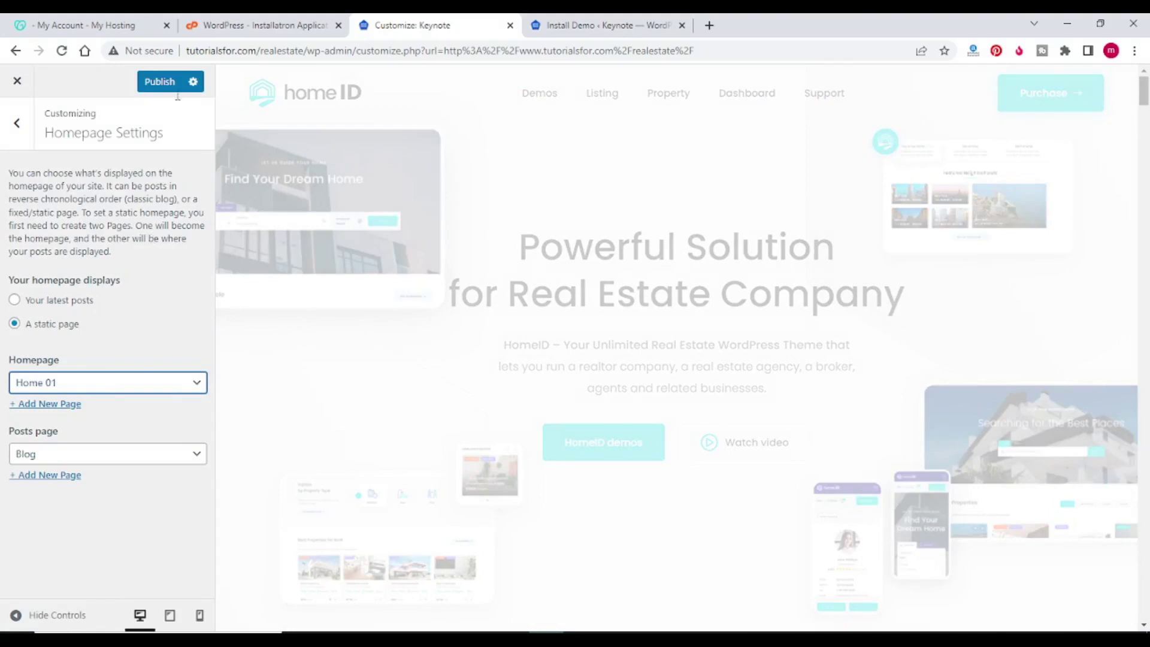
left_click(157, 82)
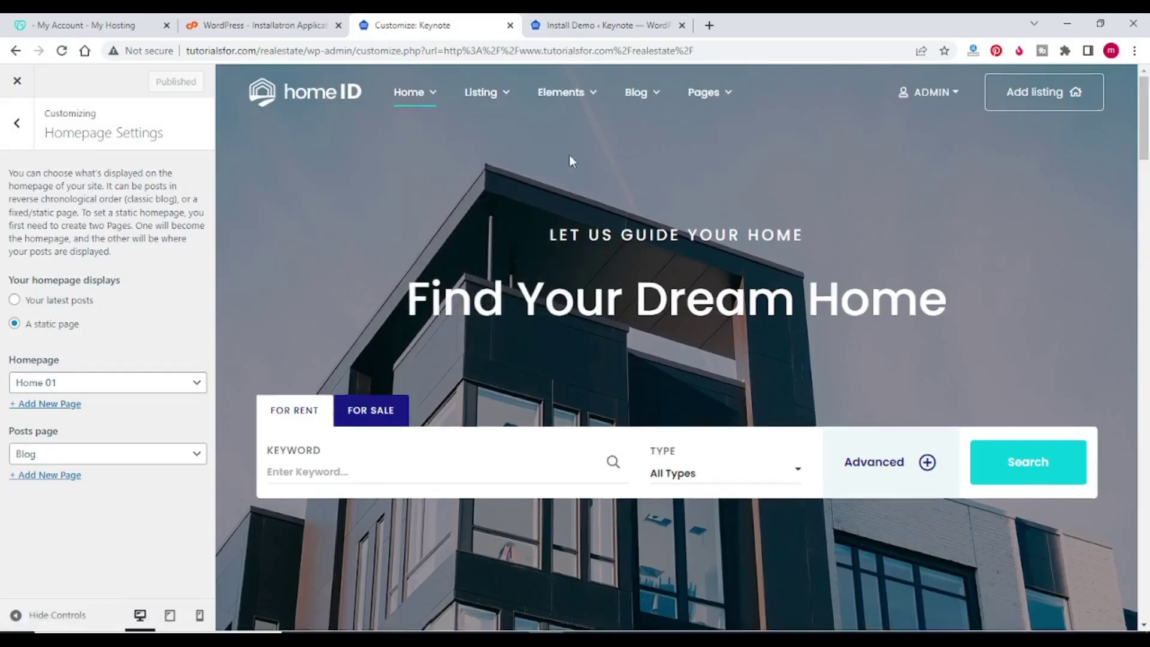
scroll(569, 154, "down", 2)
left_click(709, 25)
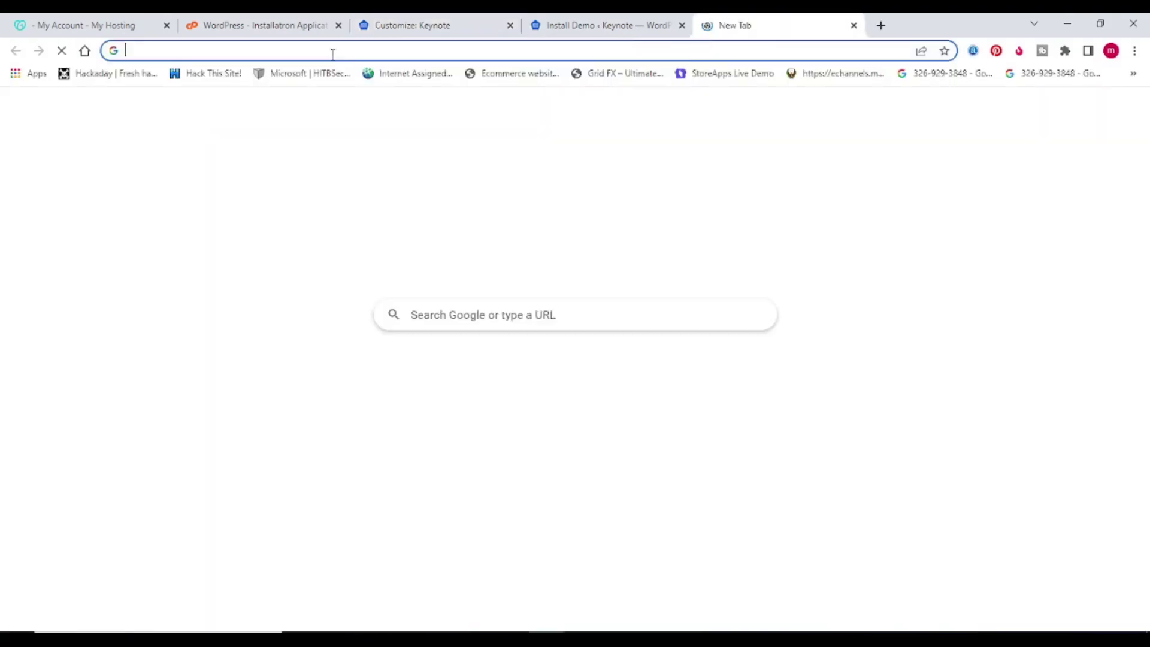
Step: Open the live Homeid site in a new browser tab from the Install Demo admin page
left_click(382, 27)
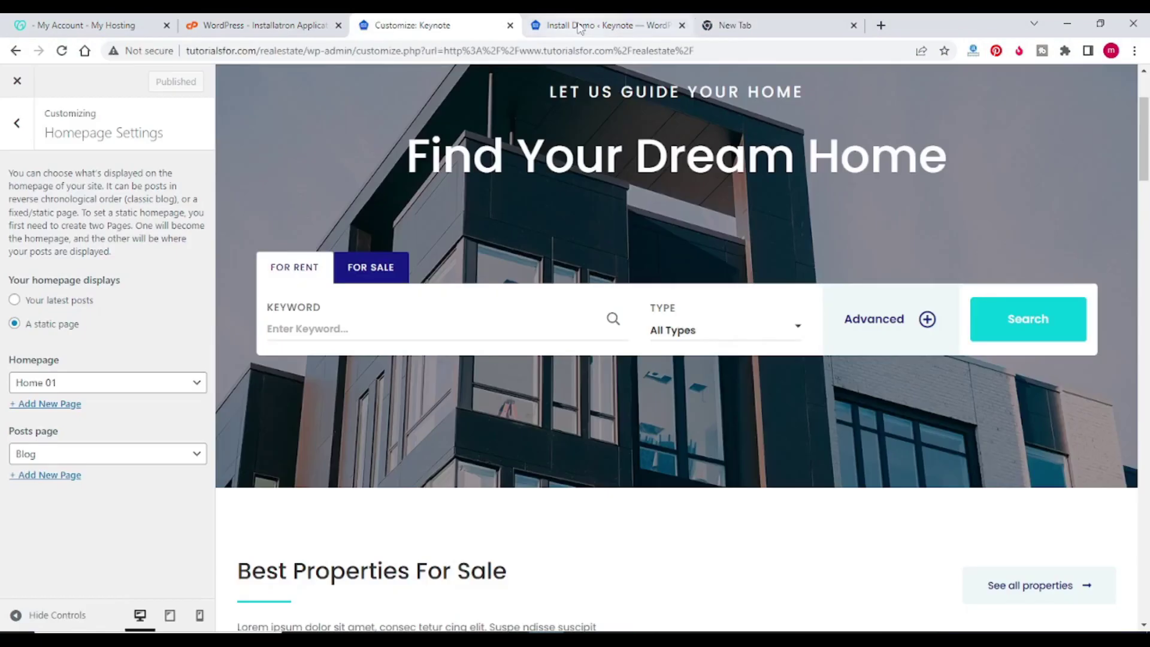
left_click(599, 26)
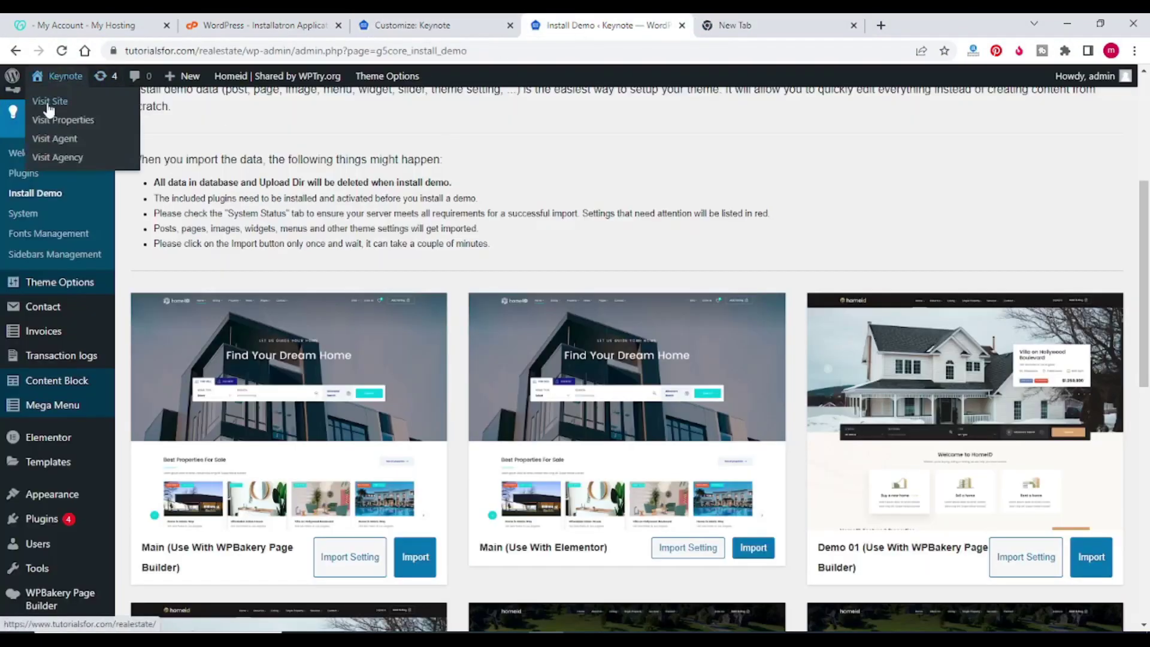
right_click(48, 101)
left_click(84, 114)
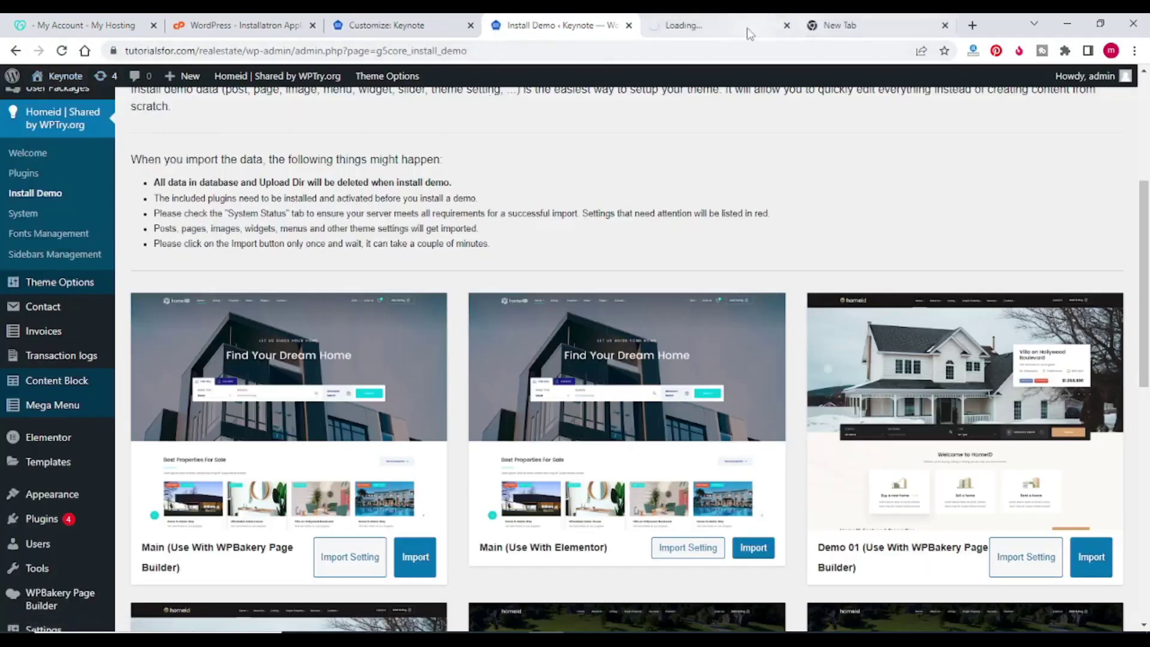
left_click(733, 32)
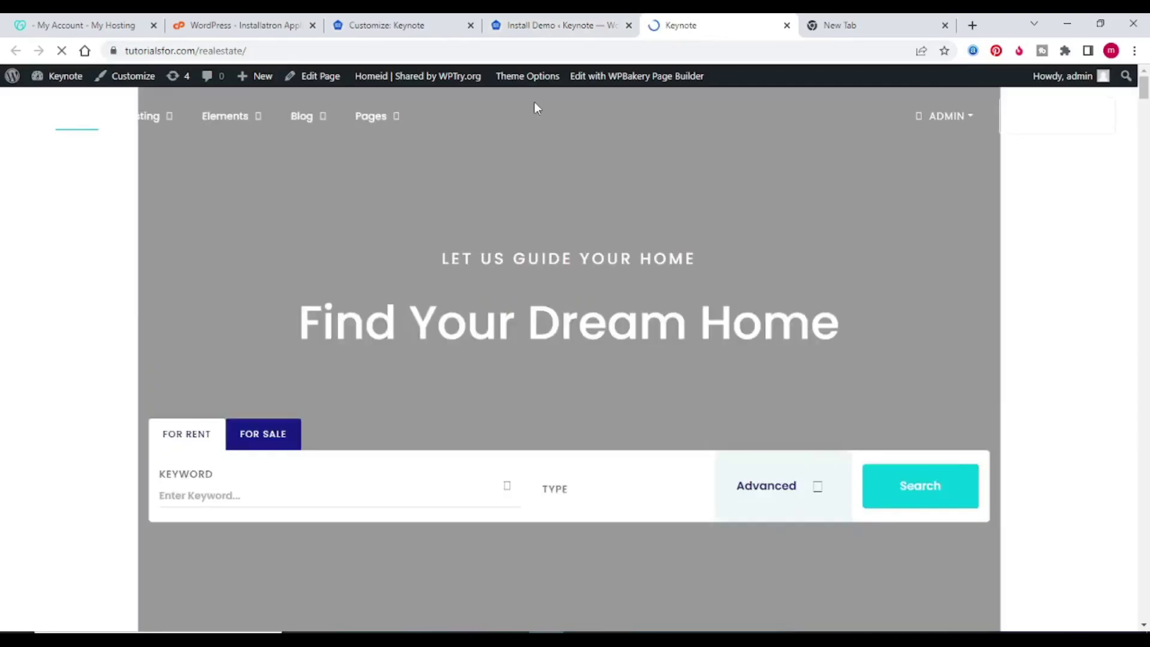
Step: Scroll the Home 01 front page to the four $1,250,000 Best Properties For Sale listings
scroll(579, 136, "down", 6)
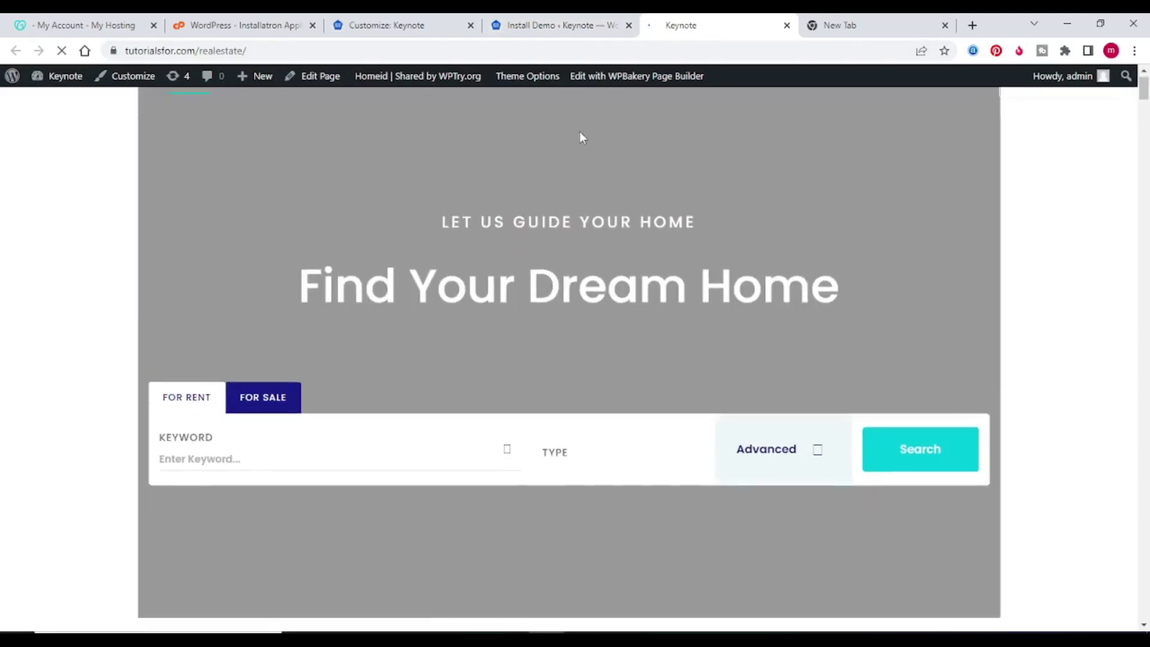
scroll(581, 136, "down", 5)
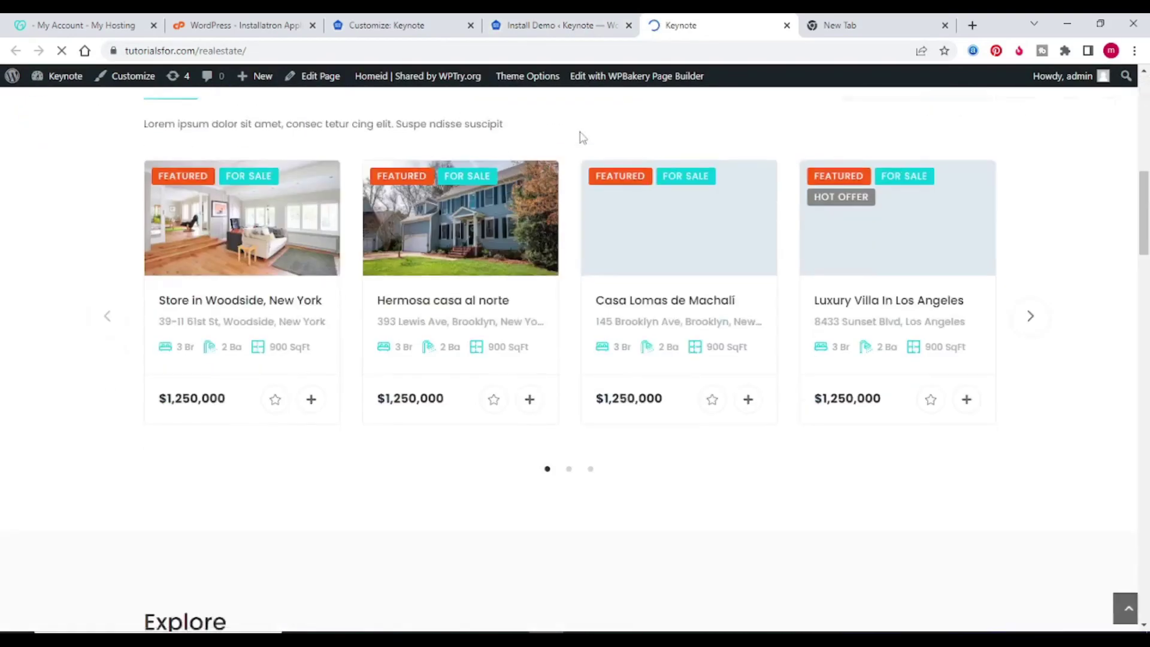
scroll(580, 136, "up", 11)
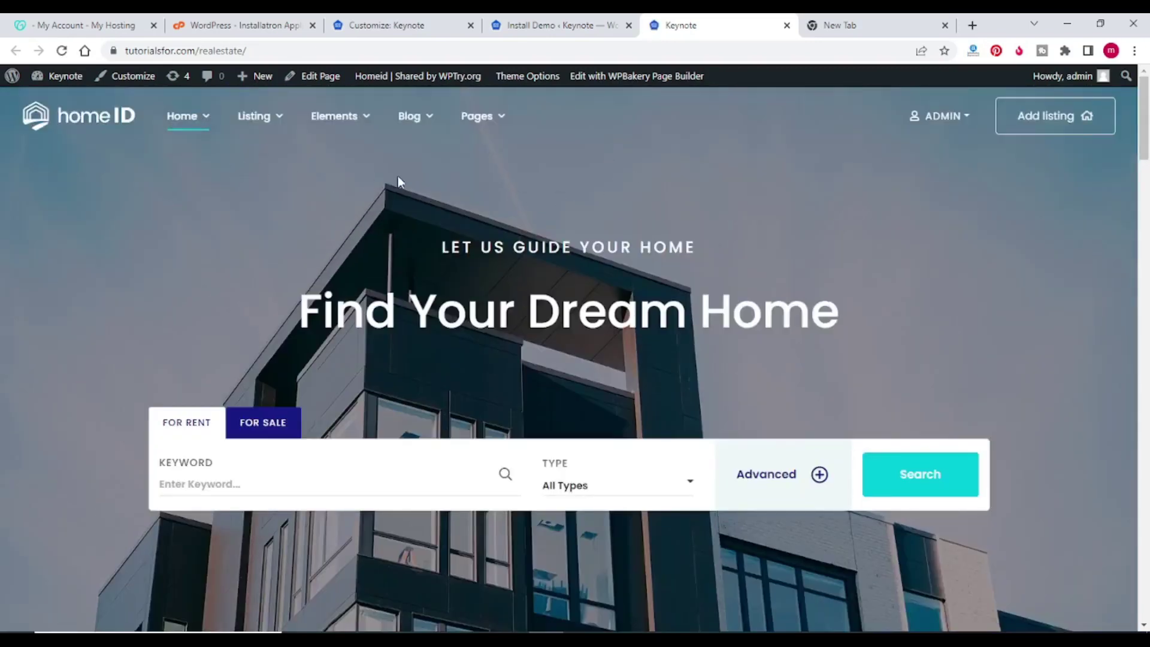
scroll(397, 177, "down", 6)
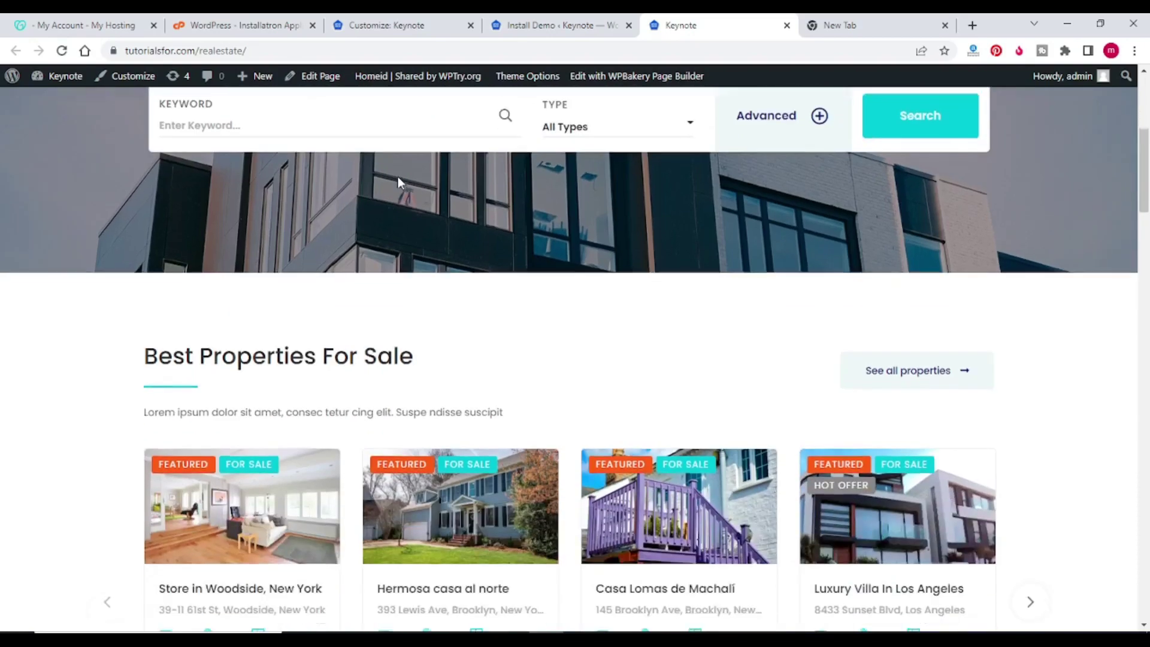
scroll(408, 192, "up", 6)
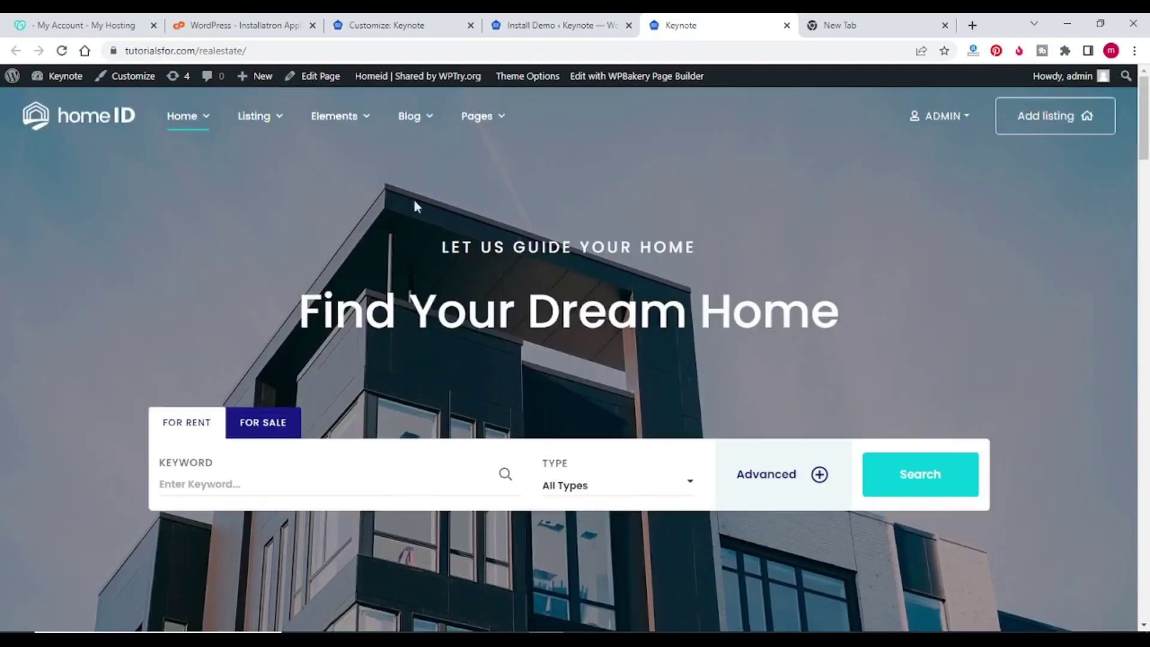
scroll(707, 173, "down", 5)
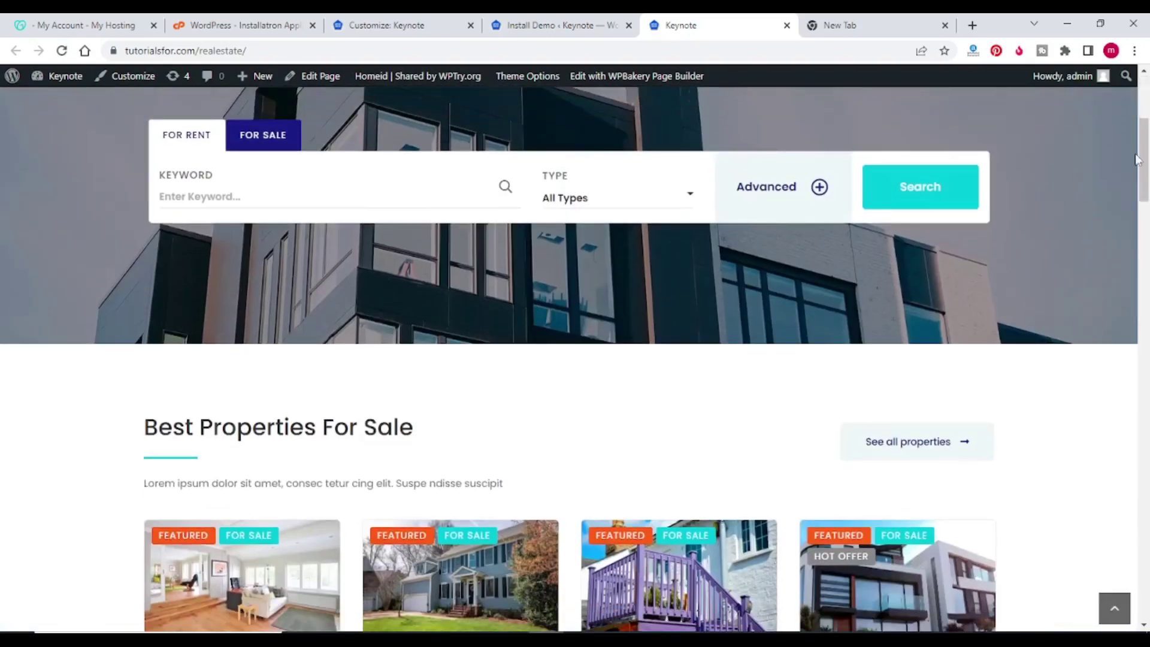
left_click_drag(1146, 157, 1146, 83)
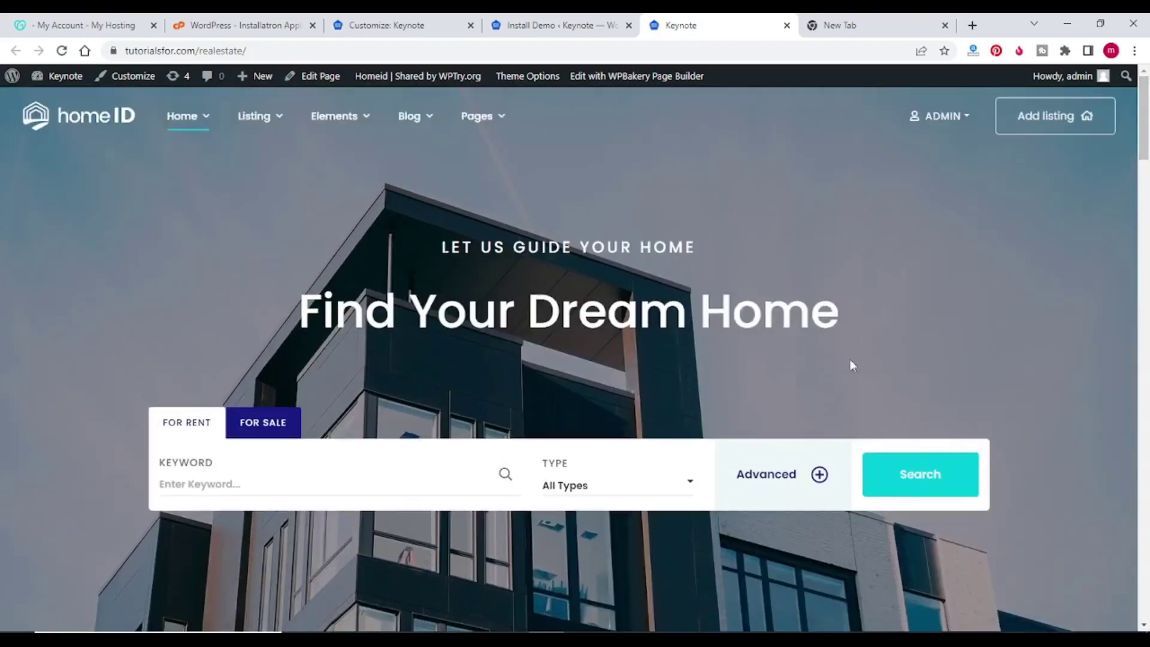
scroll(435, 248, "down", 10)
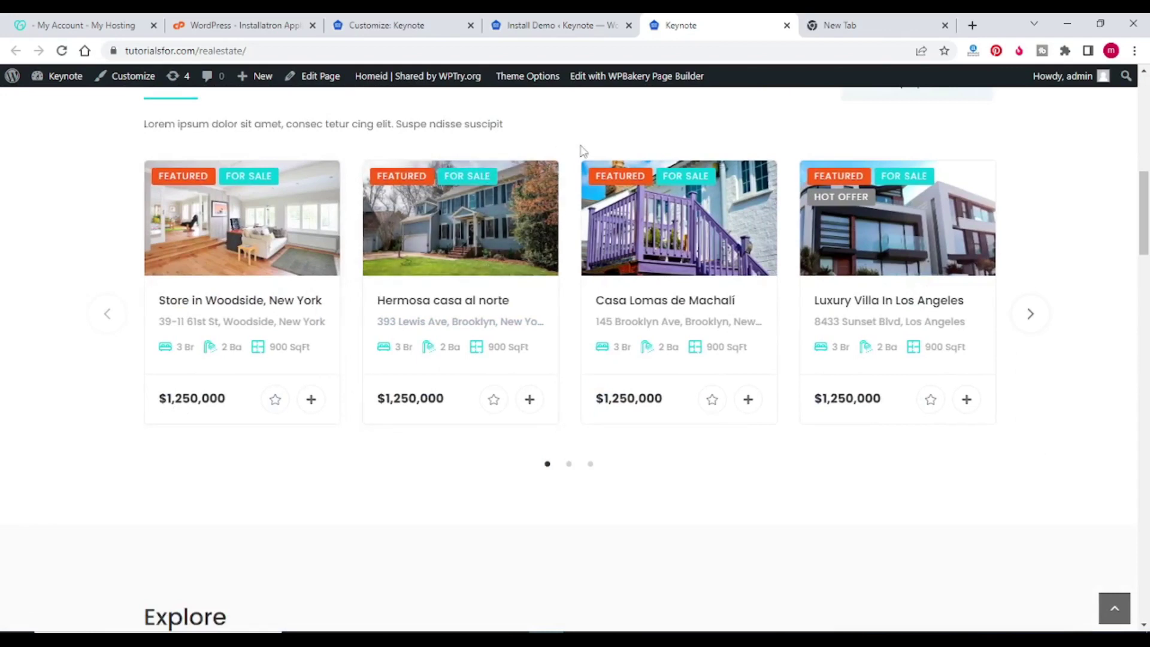
Step: In Appearance > Real Estate Options, set the default country to India and save
left_click(557, 27)
scroll(95, 319, "down", 5)
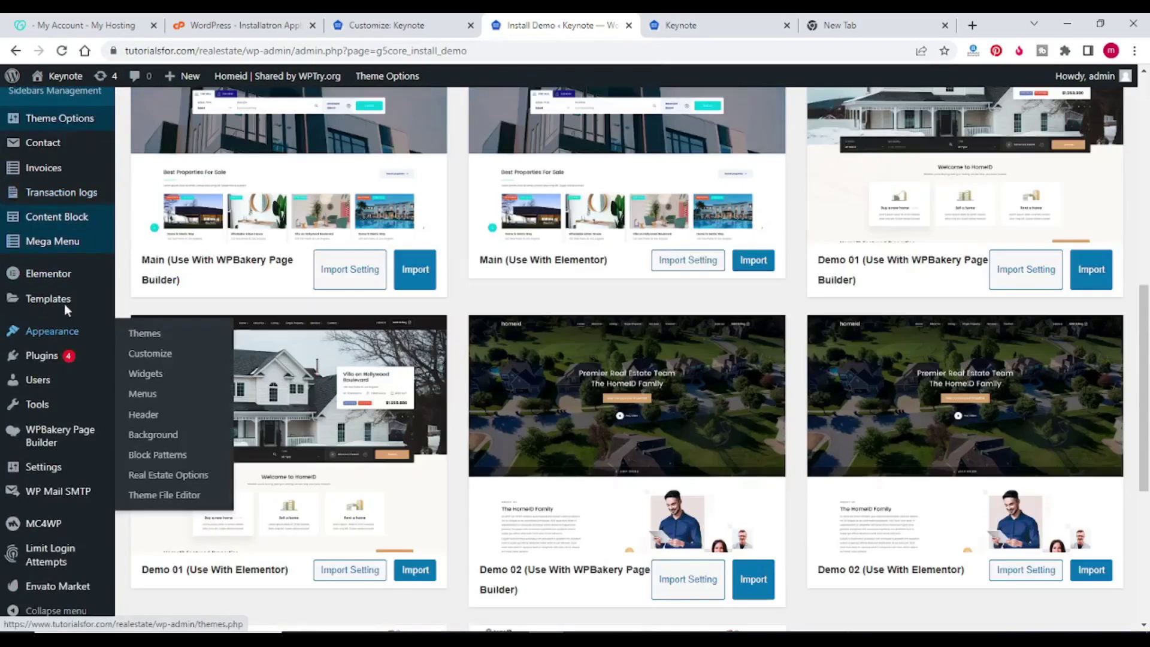
mouse_move(51, 334)
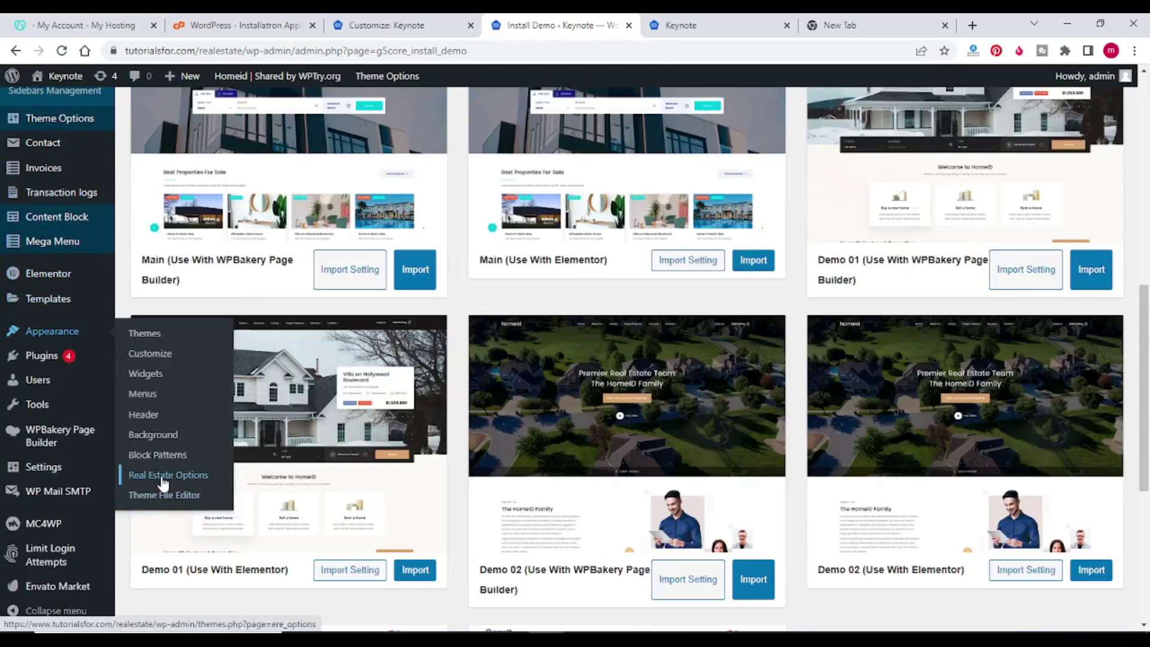
left_click(164, 476)
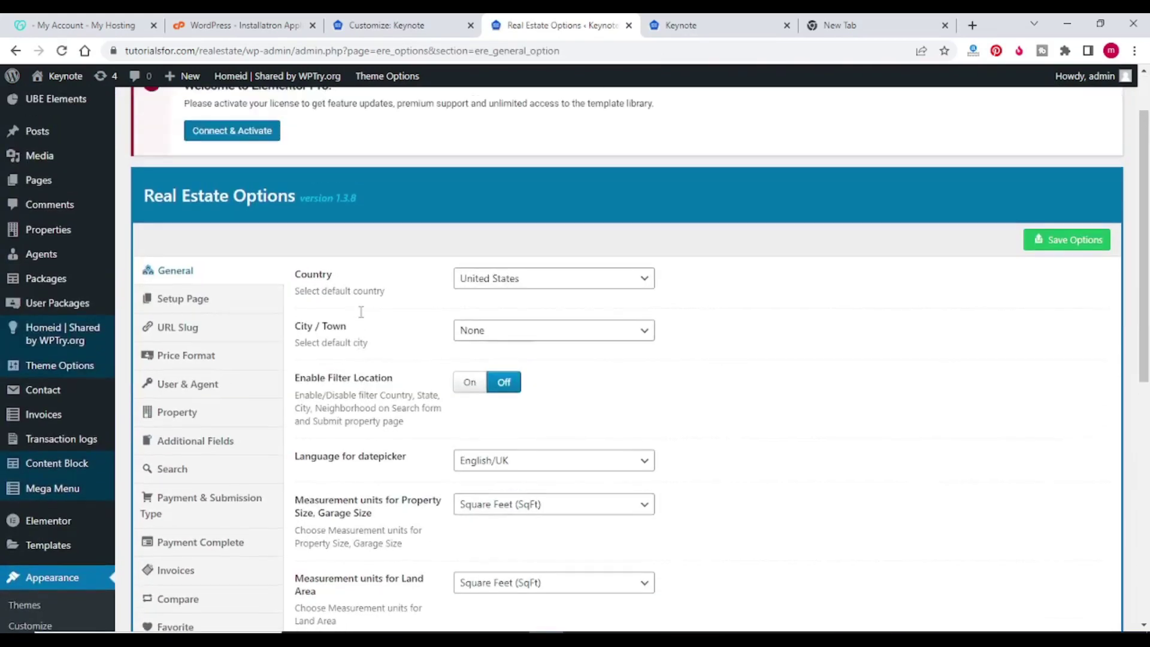
left_click(501, 285)
scroll(515, 398, "up", 20)
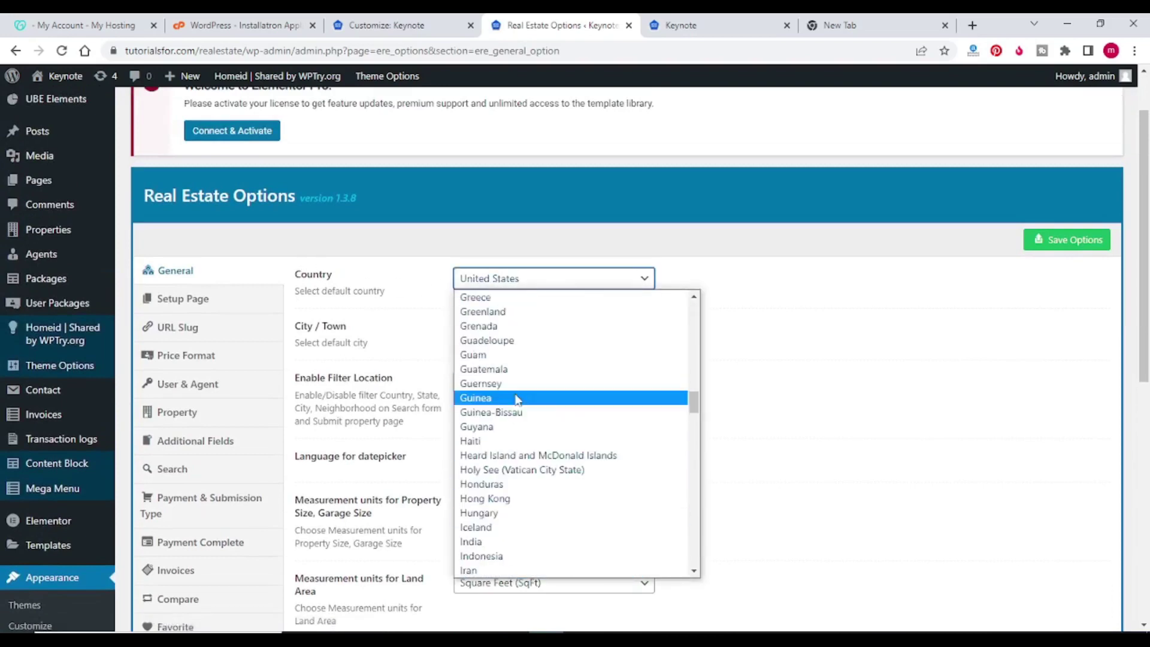
scroll(515, 398, "down", 15)
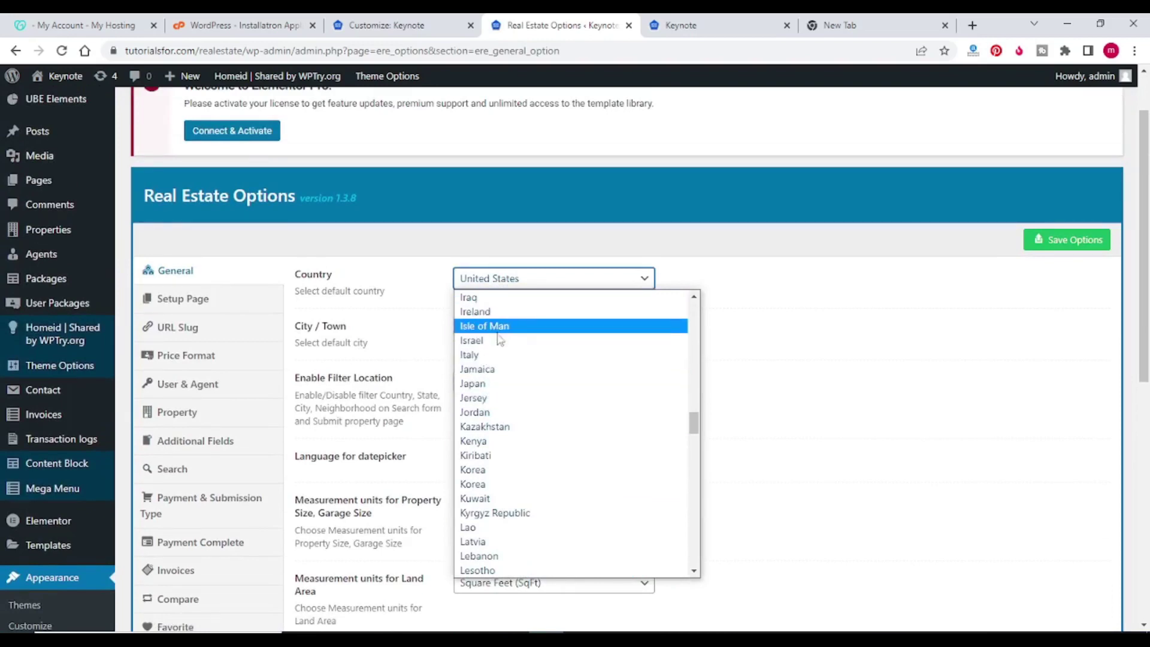
scroll(497, 449, "up", 3)
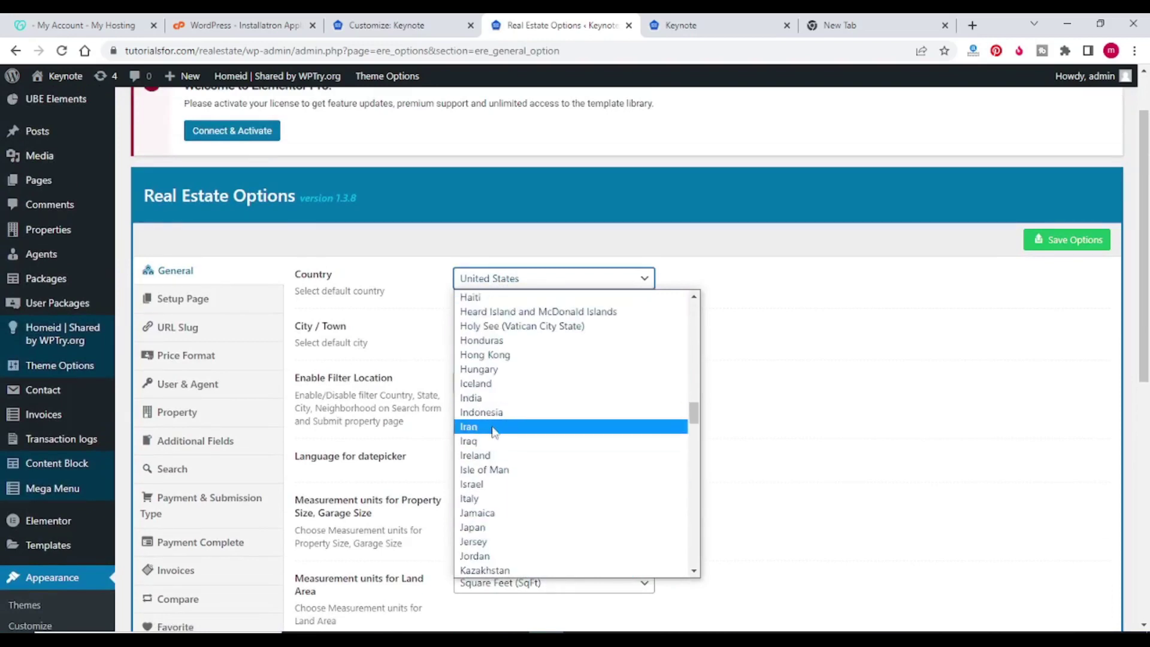
left_click(491, 398)
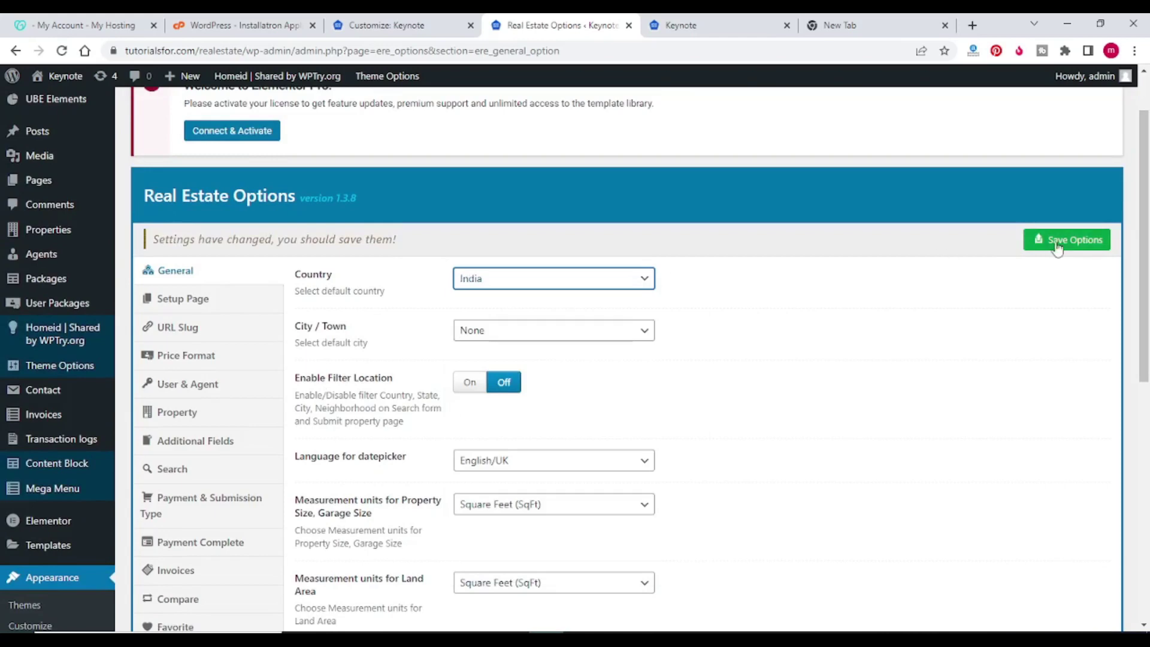
left_click(1057, 245)
left_click(235, 326)
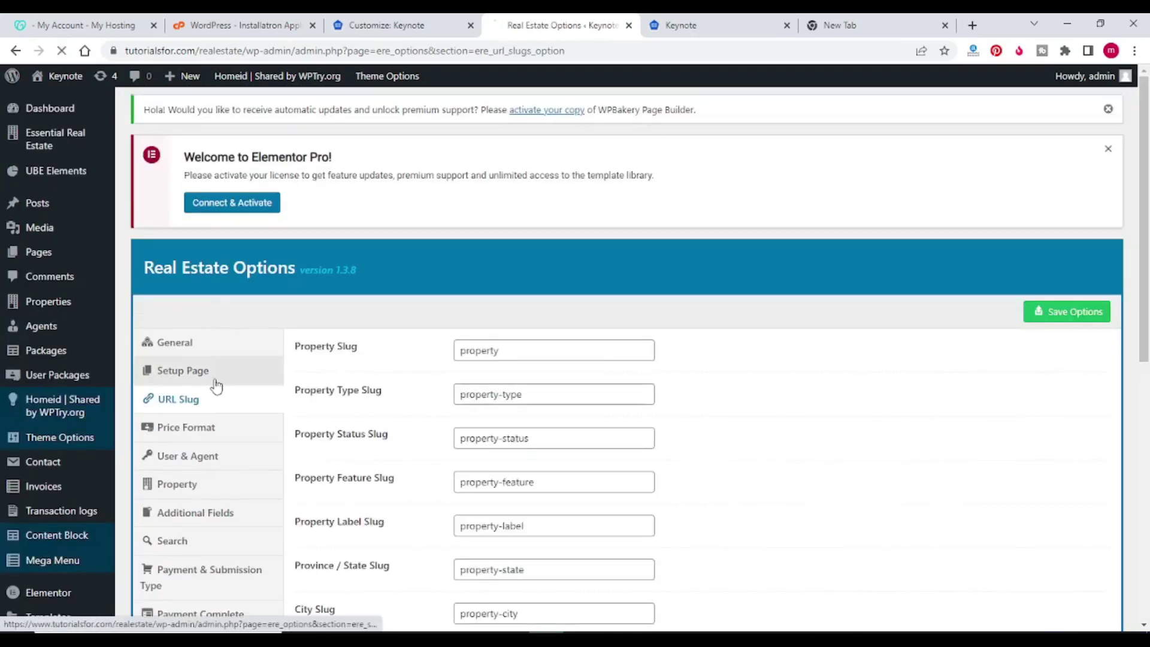
Step: Look through the Setup Page and URL Slug tabs of Real Estate Options
left_click(216, 385)
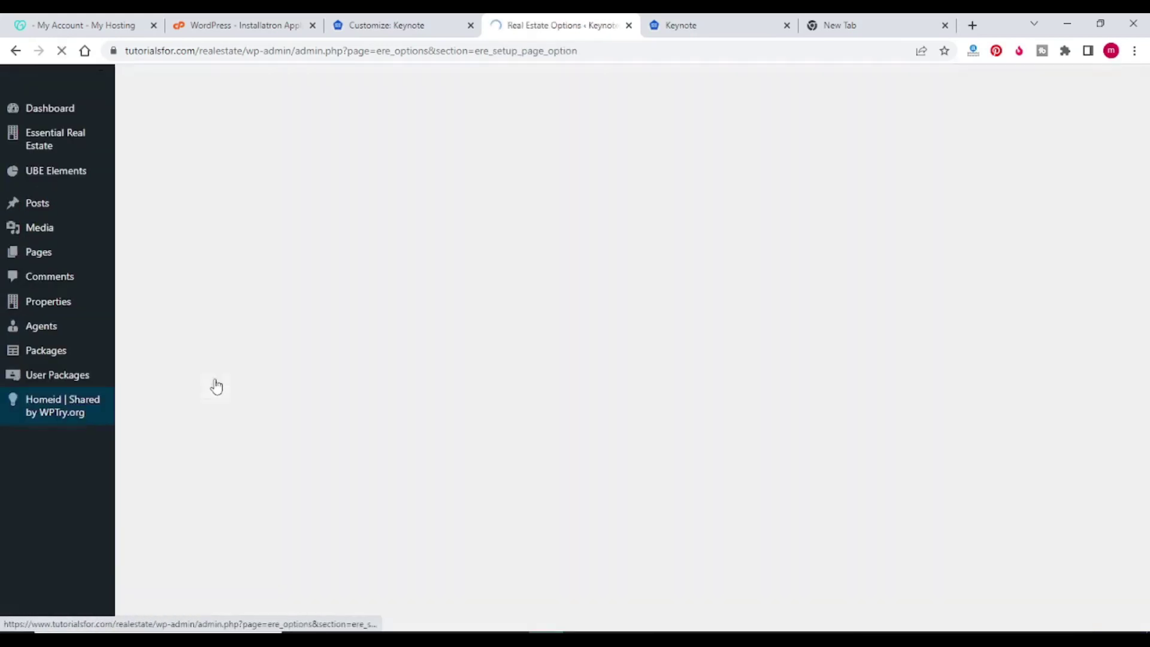
scroll(451, 392, "down", 8)
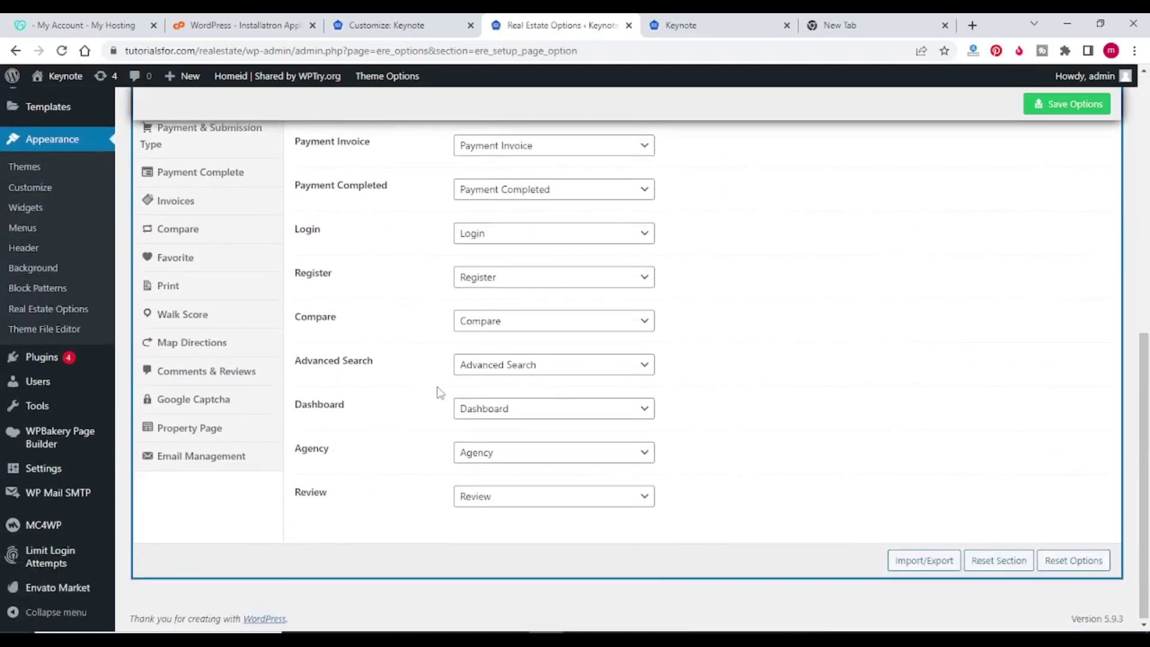
scroll(431, 392, "up", 5)
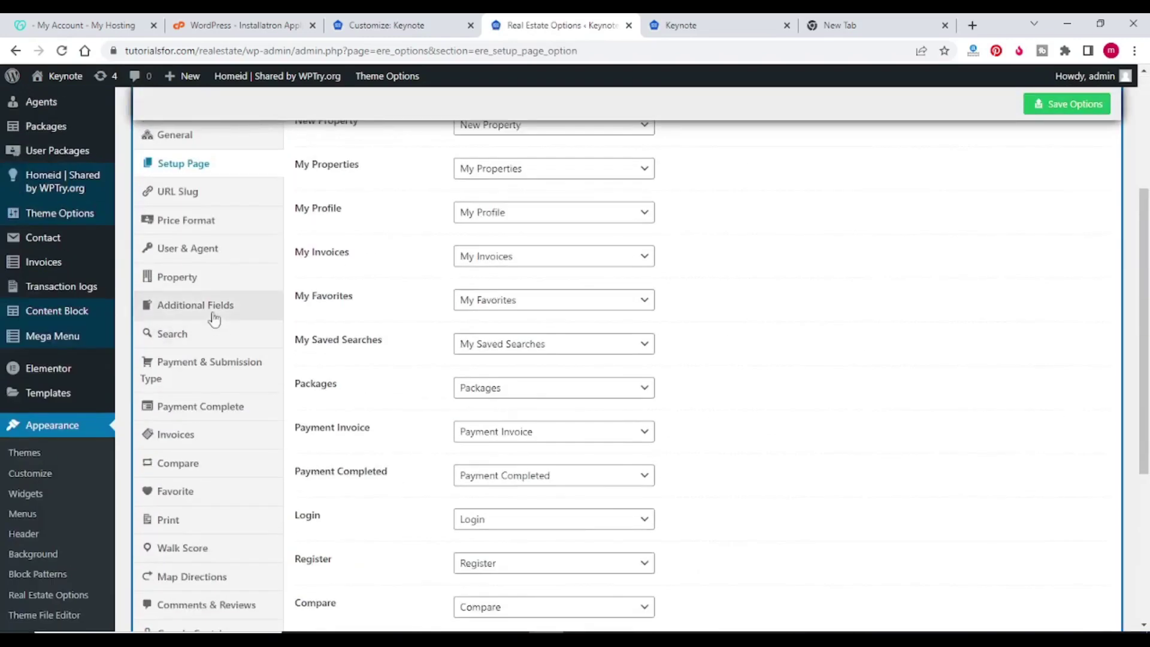
left_click(196, 200)
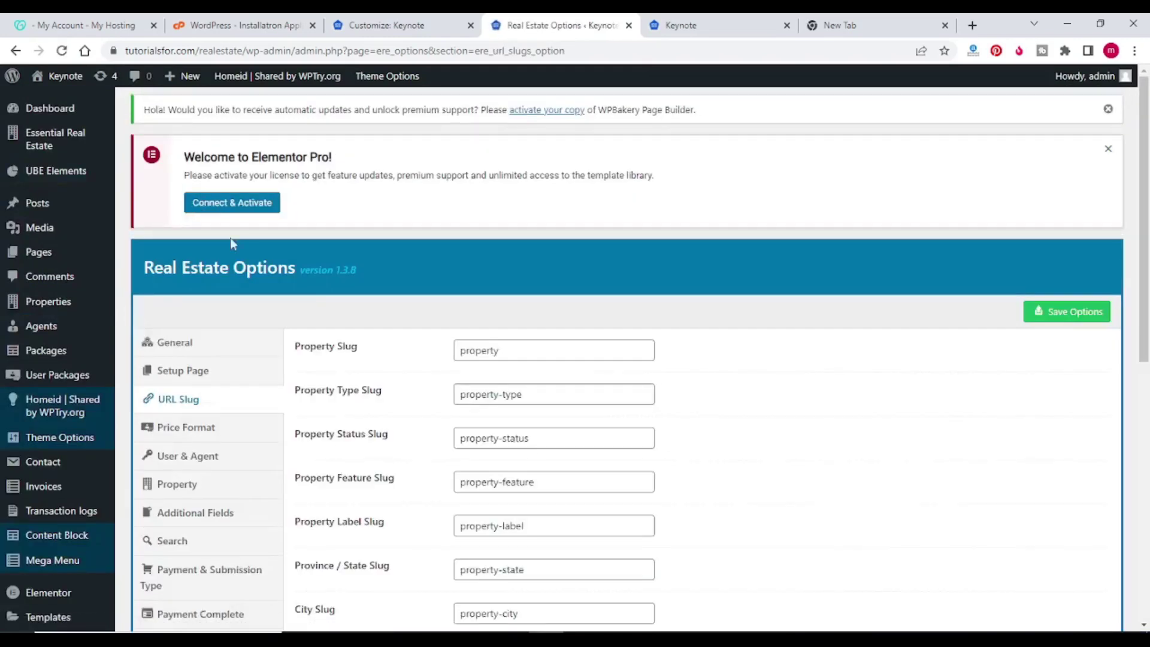
scroll(415, 346, "down", 8)
scroll(418, 350, "up", 6)
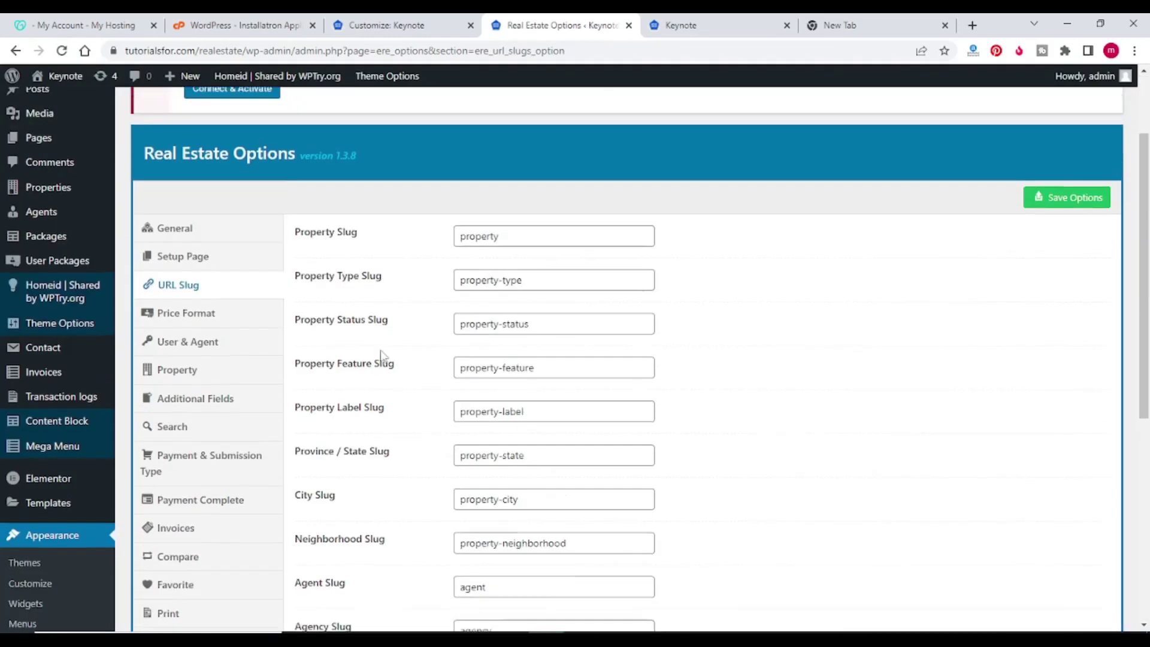
Step: Change the Price Format currency sign from $ to Rs/- and save the options
left_click(189, 357)
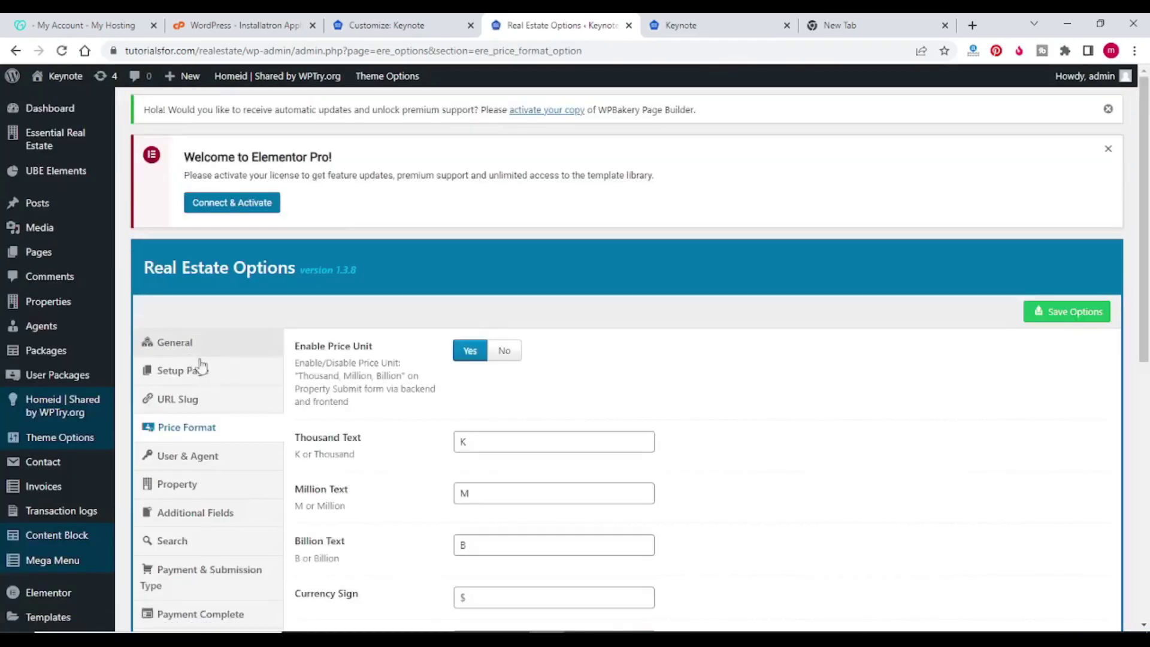
scroll(396, 376, "down", 4)
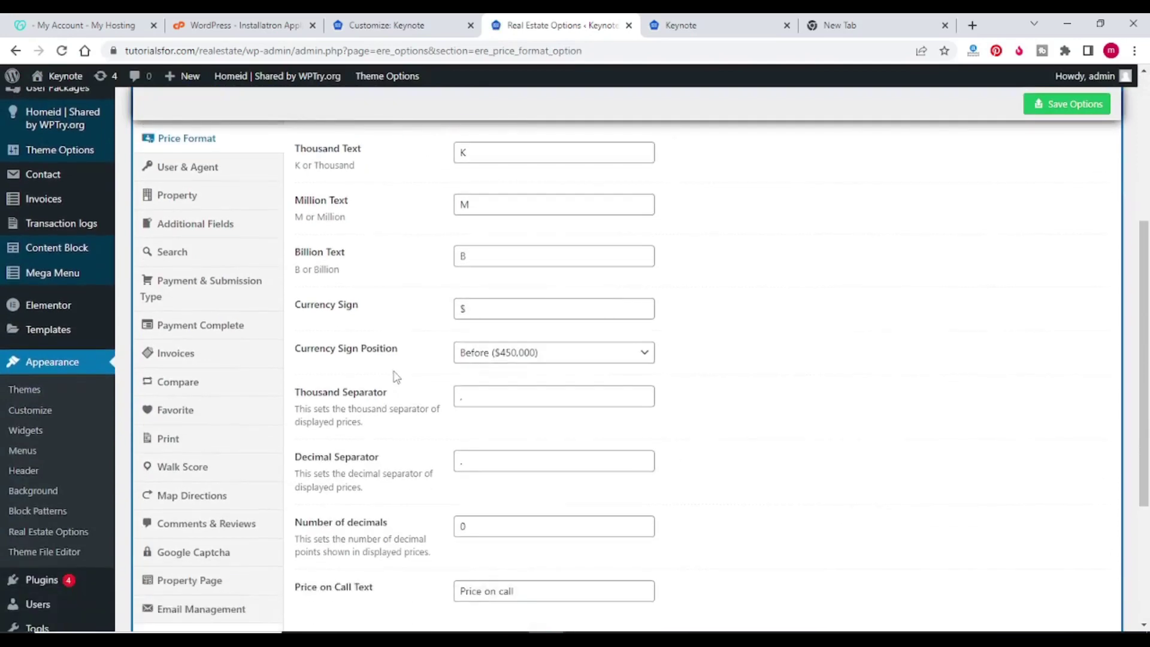
left_click_drag(476, 312, 416, 318)
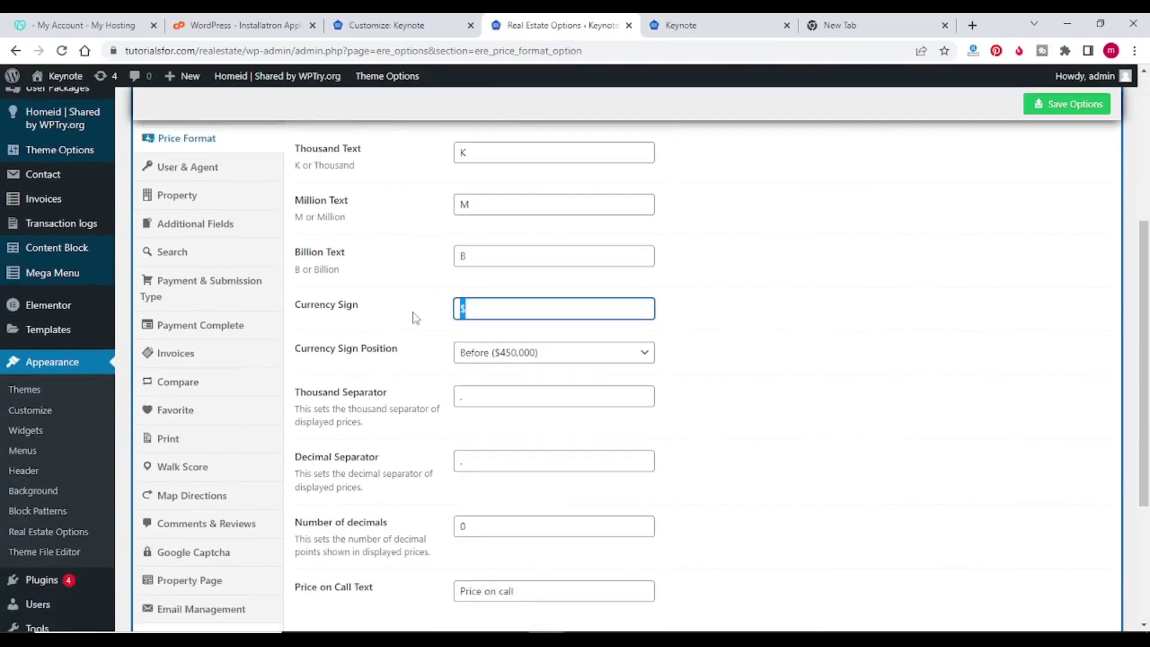
type("Rs/-")
left_click(417, 318)
scroll(417, 318, "down", 1)
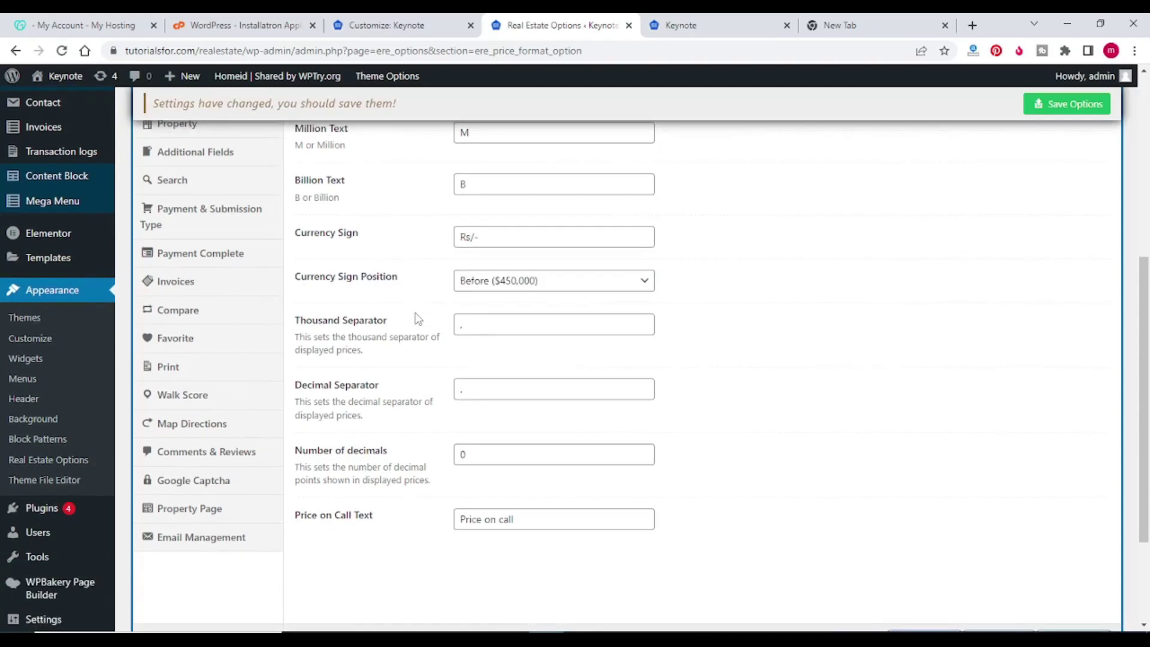
left_click(1054, 104)
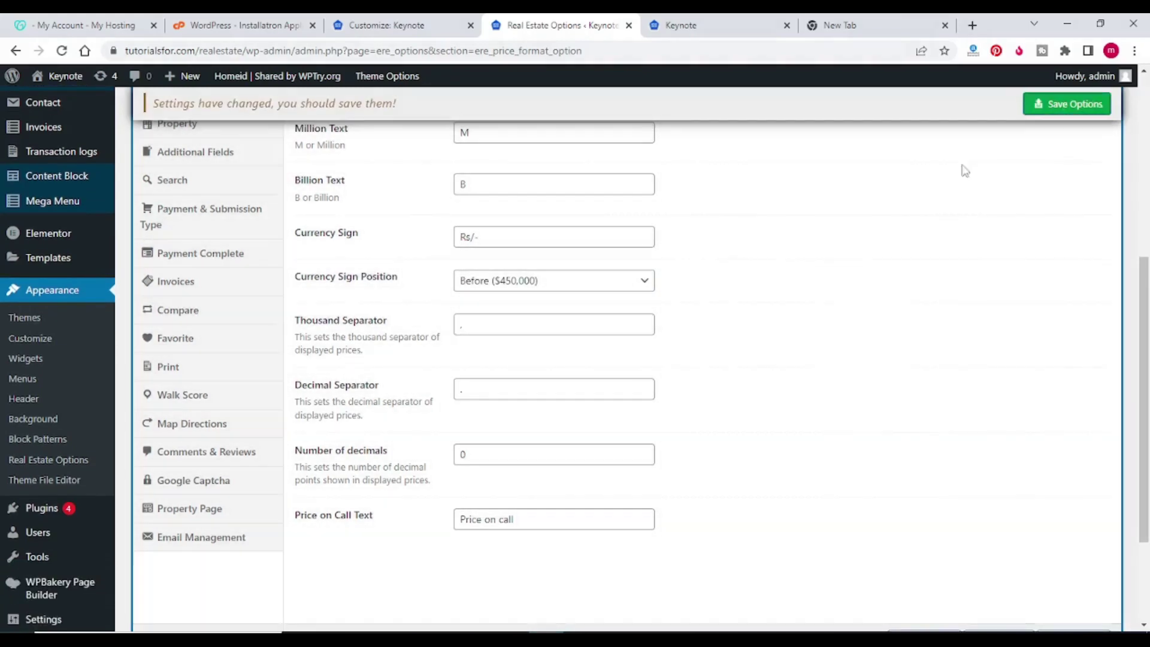
scroll(210, 335, "up", 2)
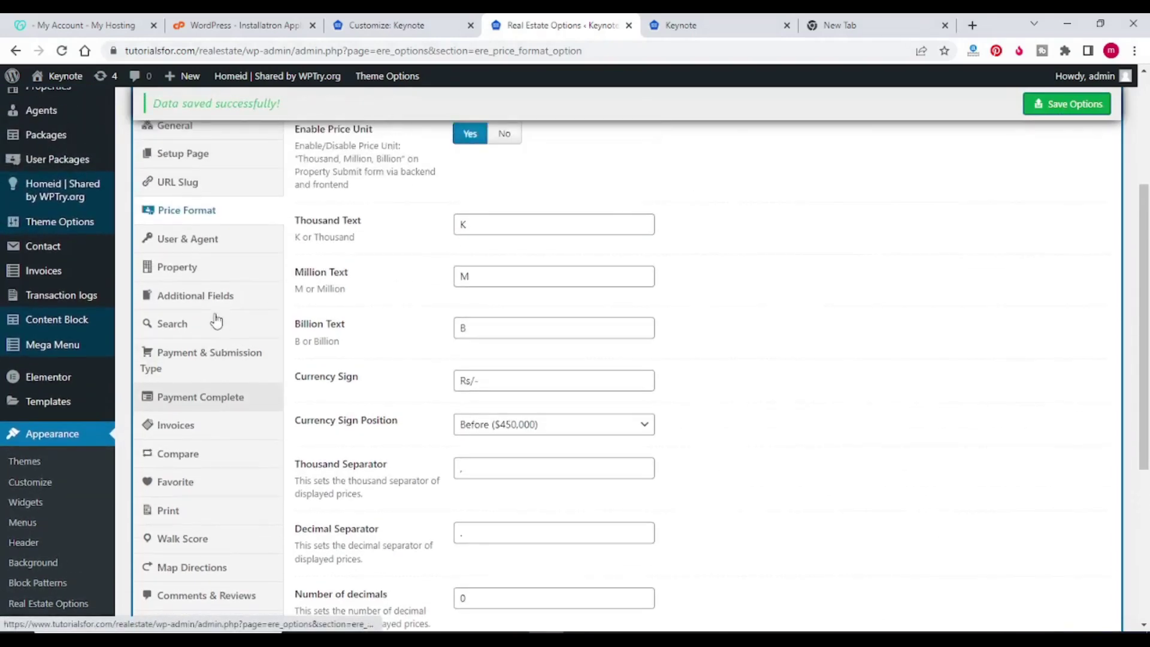
left_click(206, 247)
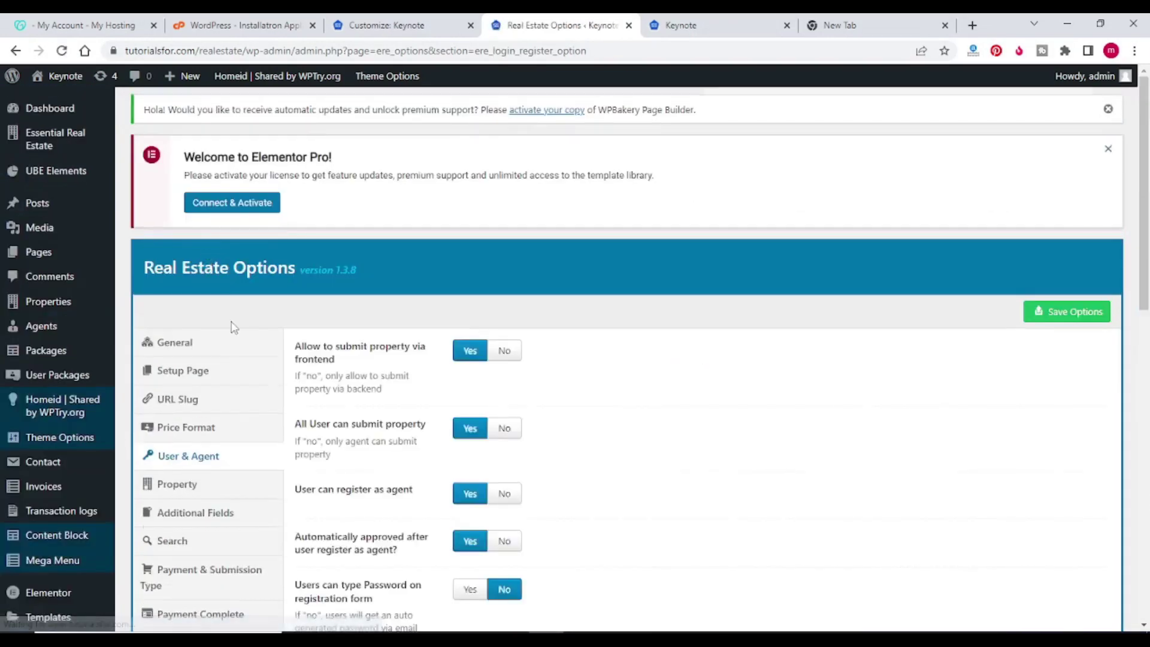
Step: In Property options, set 'Automatically publish the submitted property' to Yes
scroll(234, 324, "down", 2)
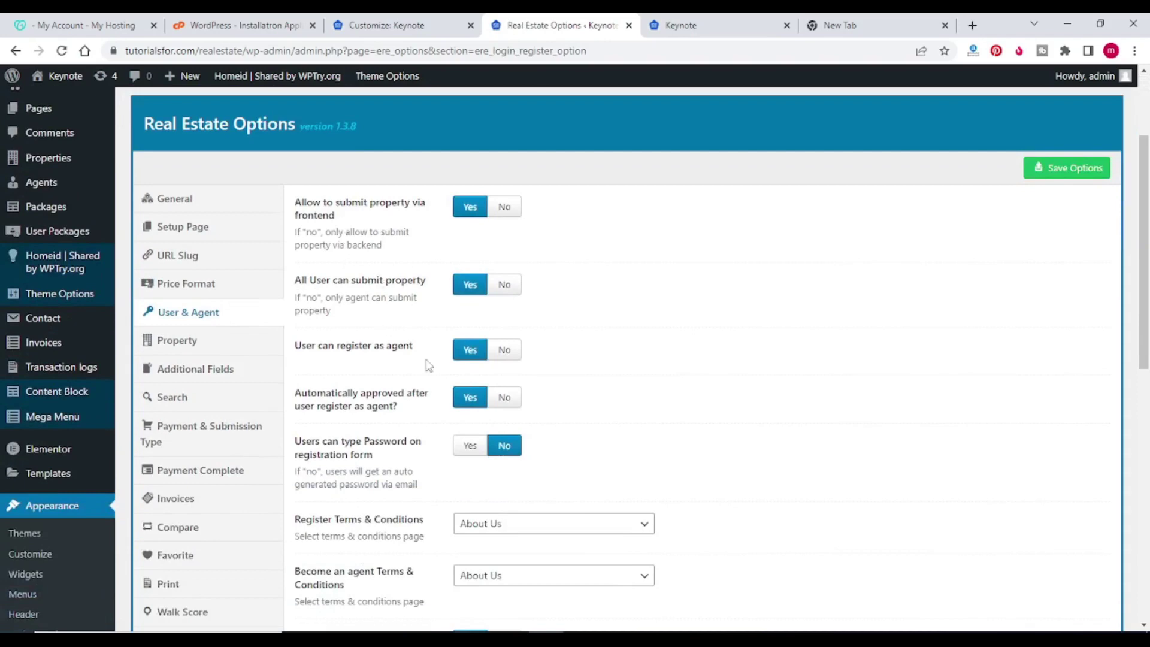
scroll(426, 359, "down", 2)
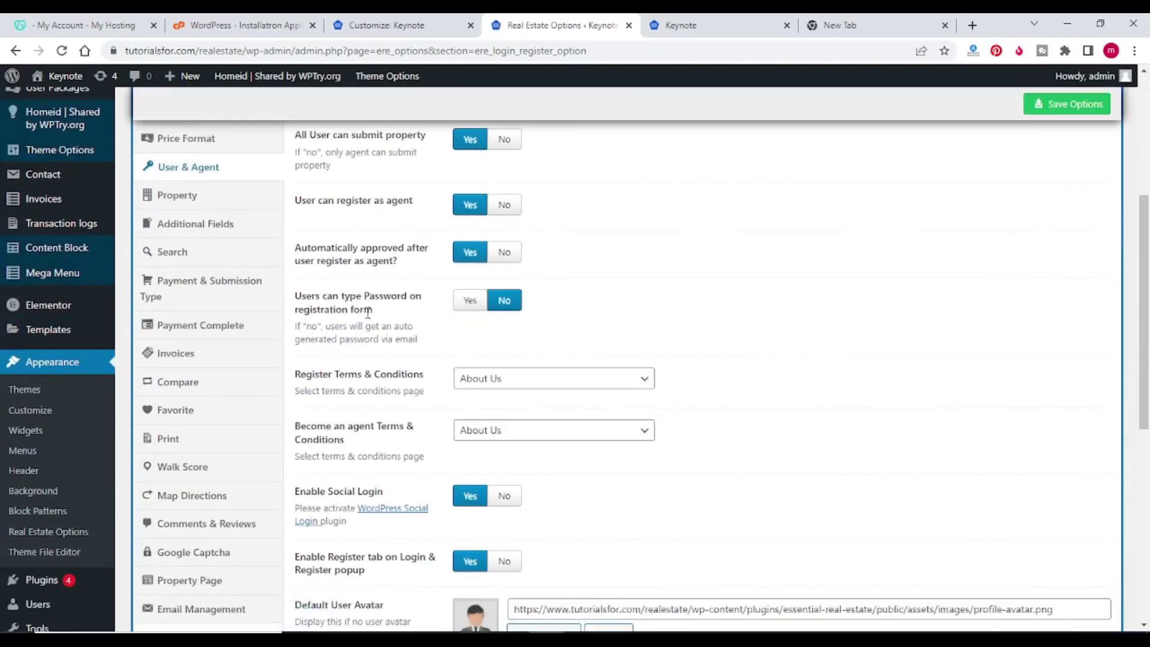
scroll(368, 312, "down", 2)
scroll(374, 383, "down", 2)
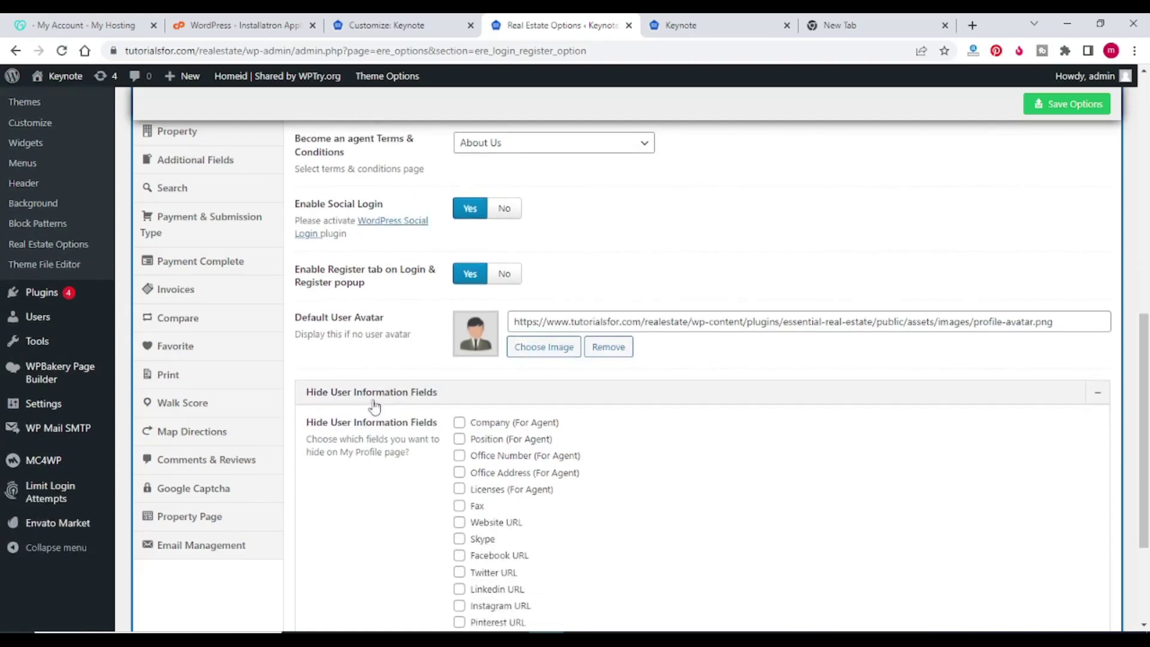
scroll(358, 363, "down", 2)
scroll(269, 335, "up", 4)
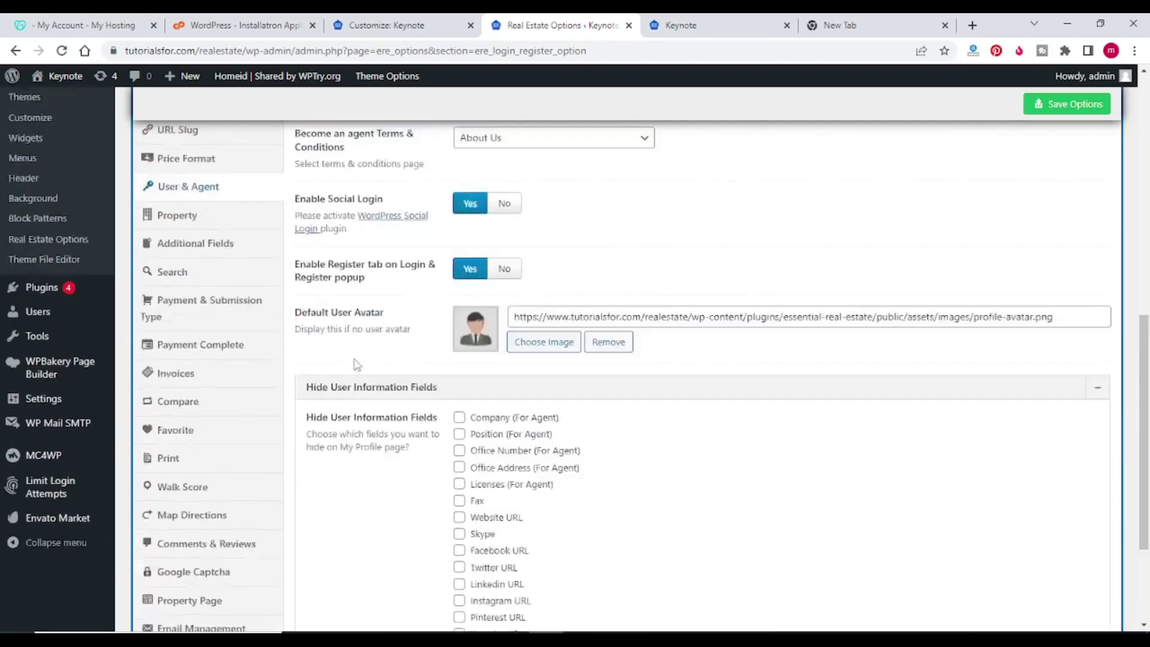
left_click(195, 288)
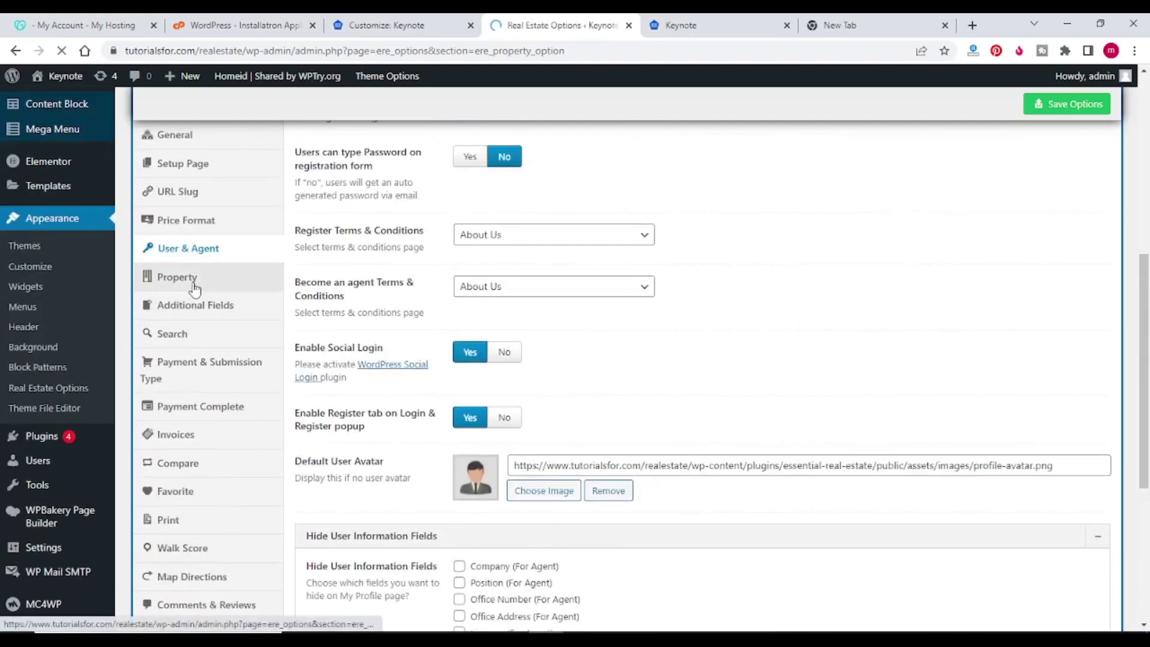
scroll(377, 330, "down", 2)
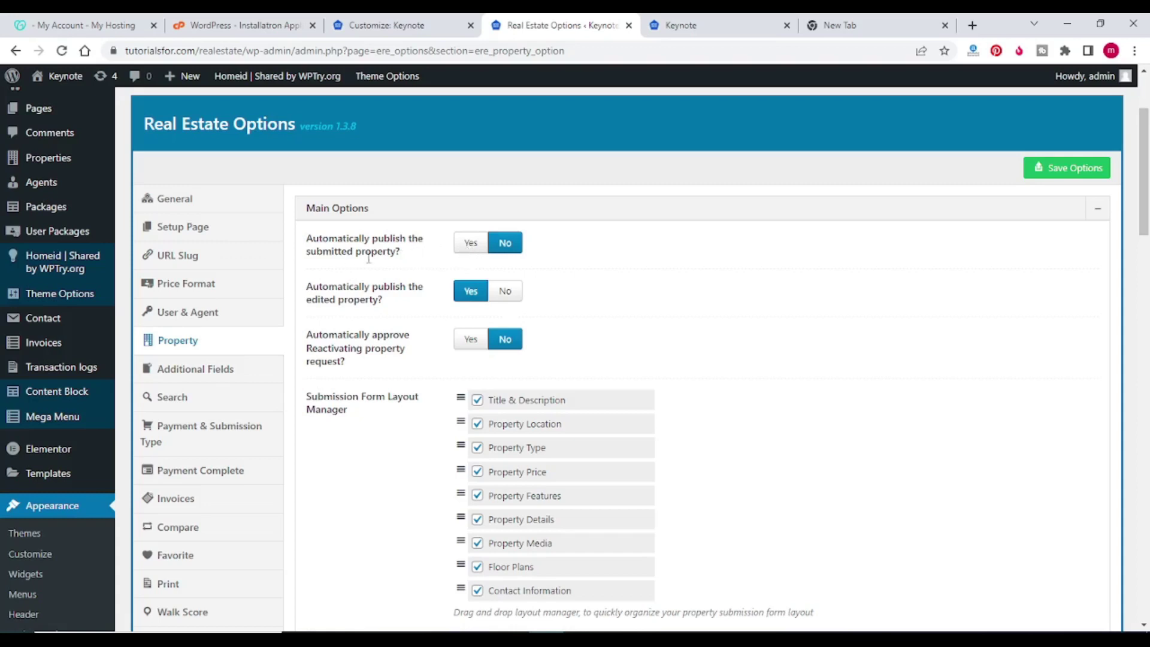
left_click(469, 250)
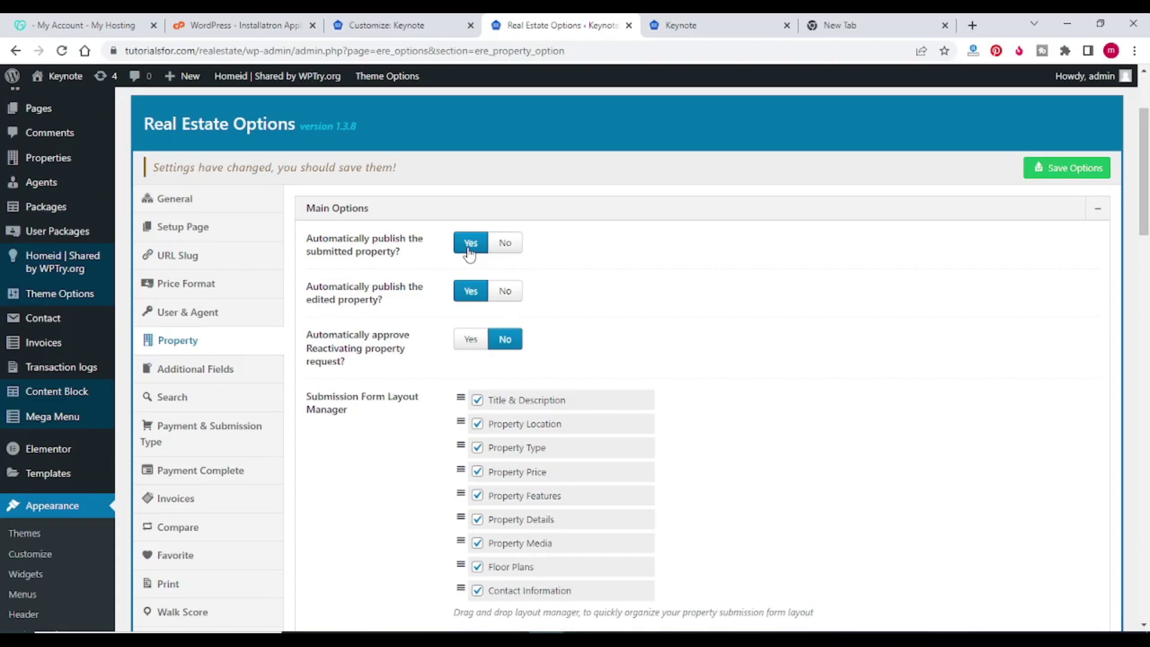
left_click(506, 247)
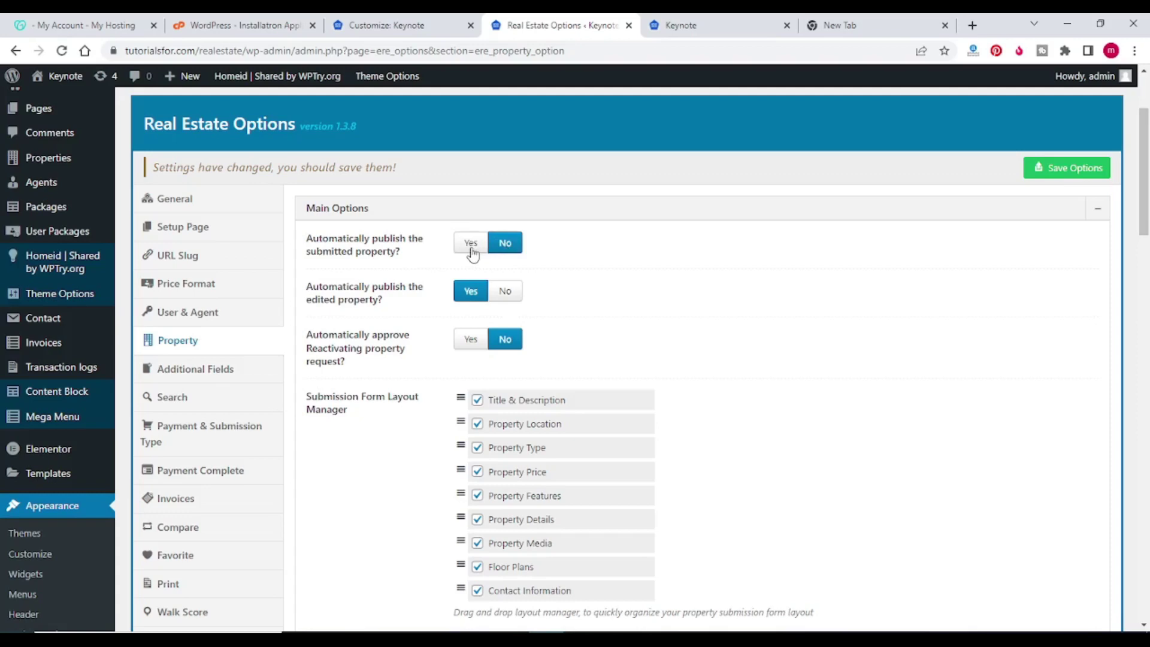
left_click(472, 246)
Step: Set 'Automatically approve Reactivating' to Yes and save the Property options
left_click(471, 339)
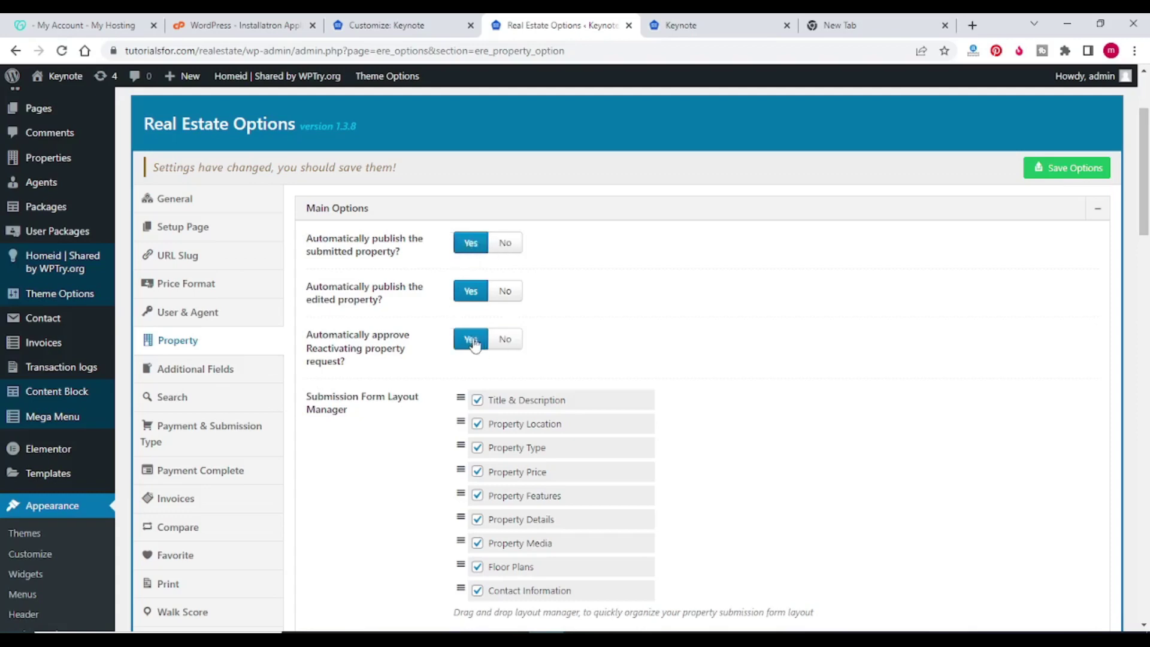
scroll(462, 332, "down", 4)
scroll(433, 329, "down", 4)
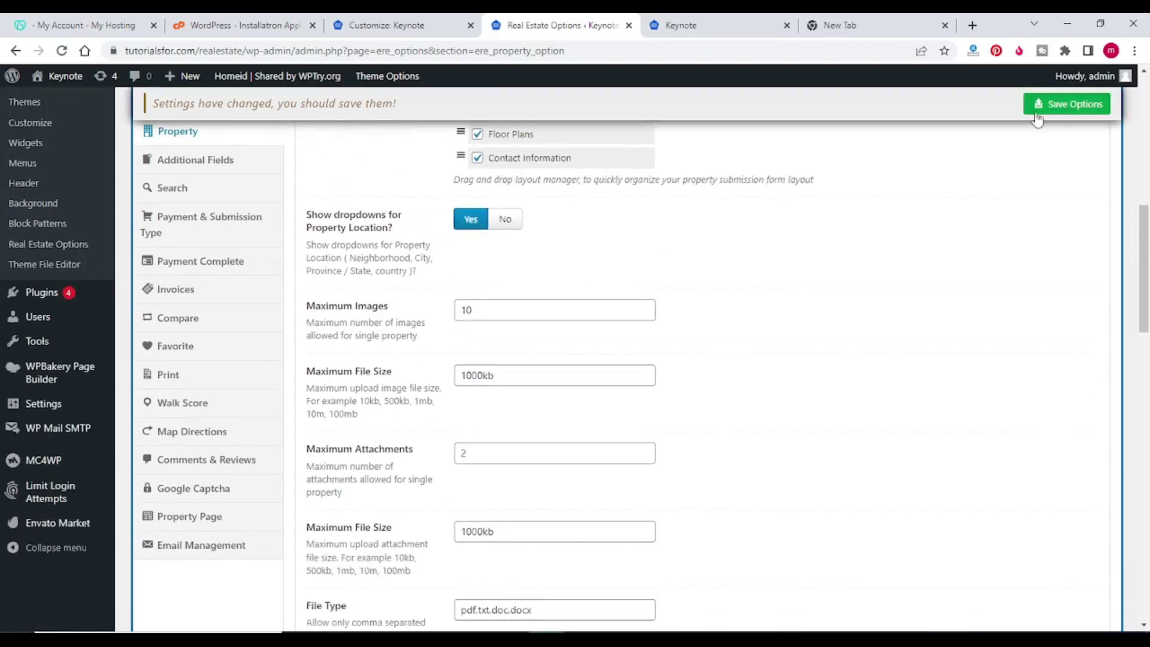
left_click(1067, 104)
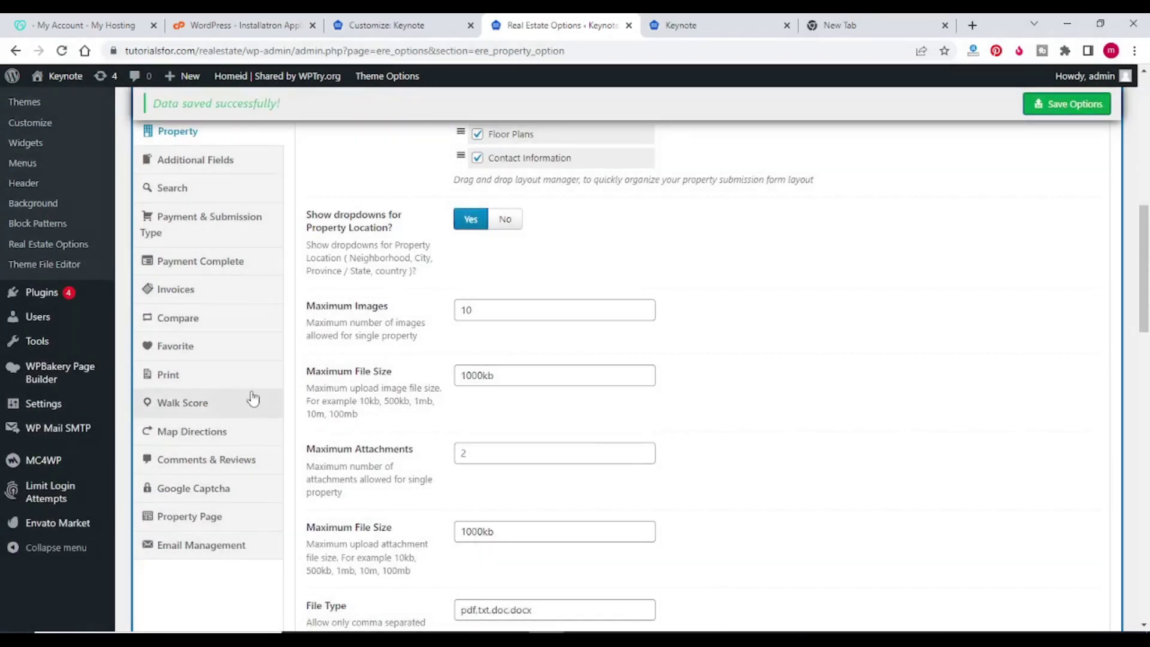
scroll(254, 396, "up", 5)
scroll(306, 437, "down", 3)
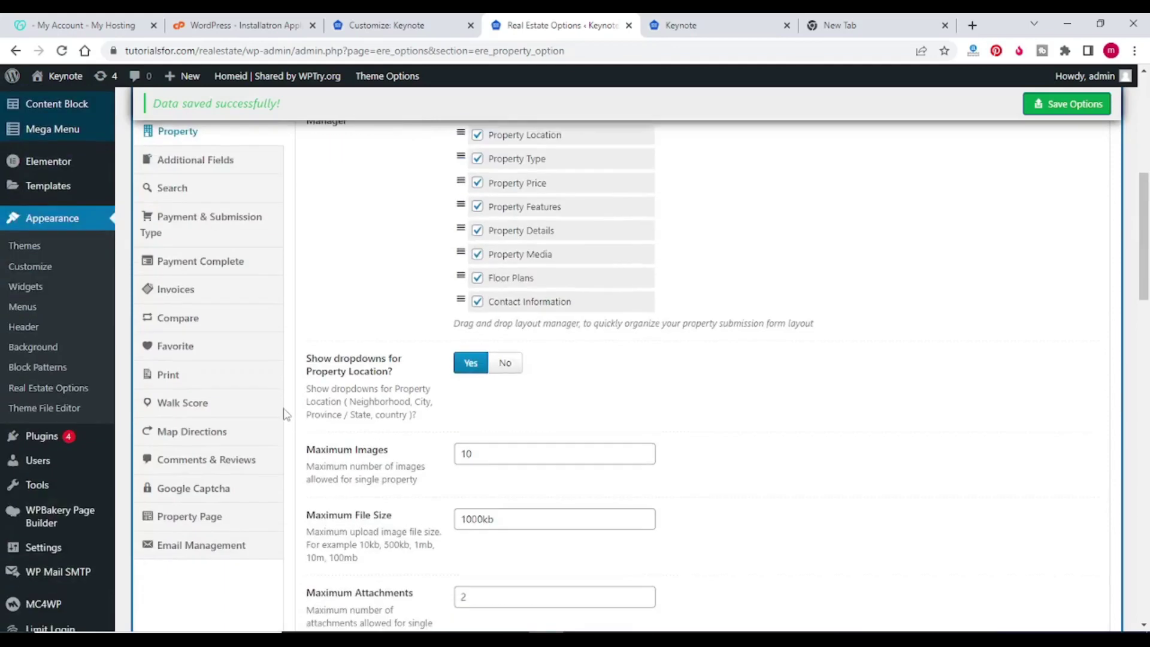
scroll(256, 406, "up", 4)
scroll(670, 219, "up", 2)
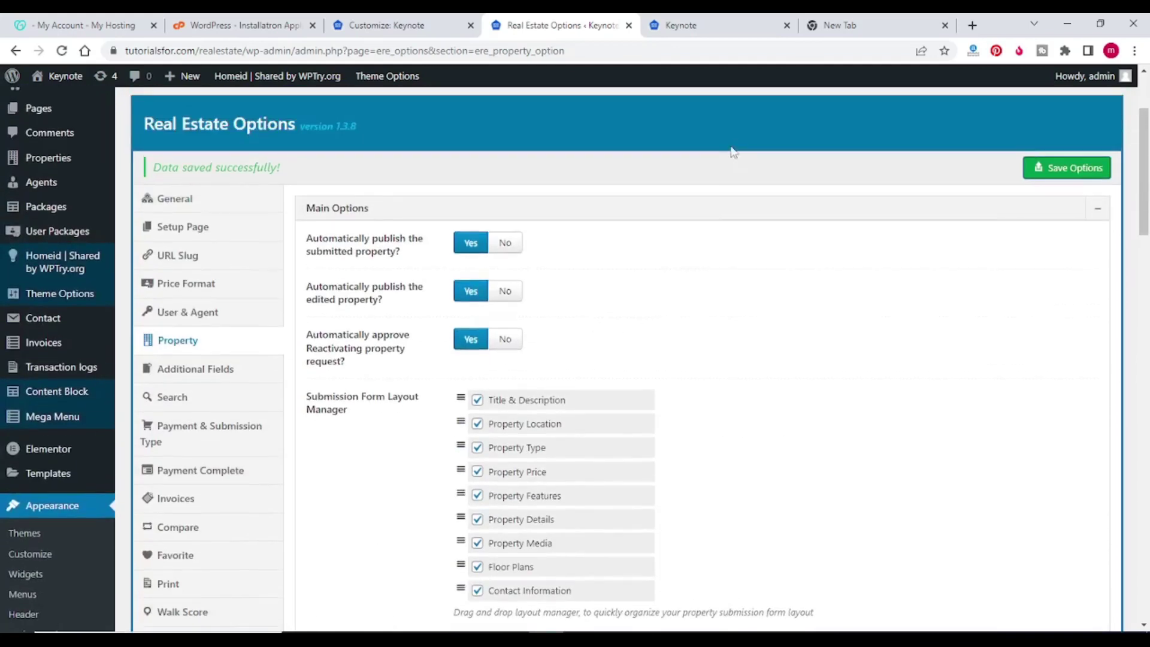
left_click(689, 24)
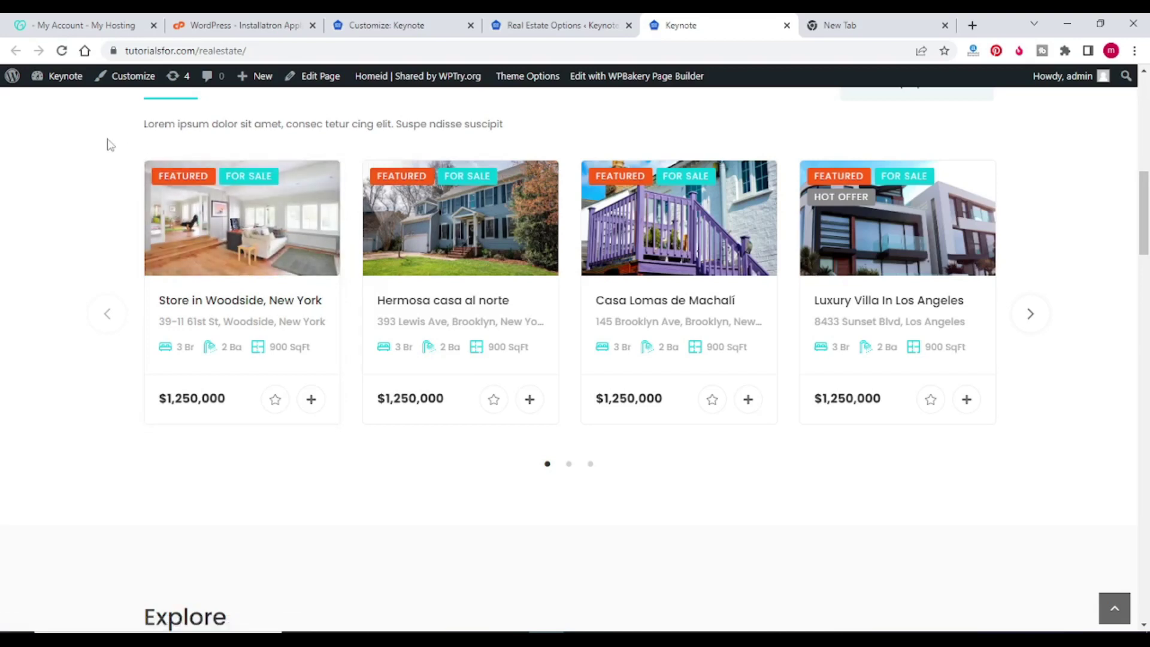
Step: Reload the front page to confirm Rs/-1,250,000 prices, then return to Price Format settings
left_click(61, 51)
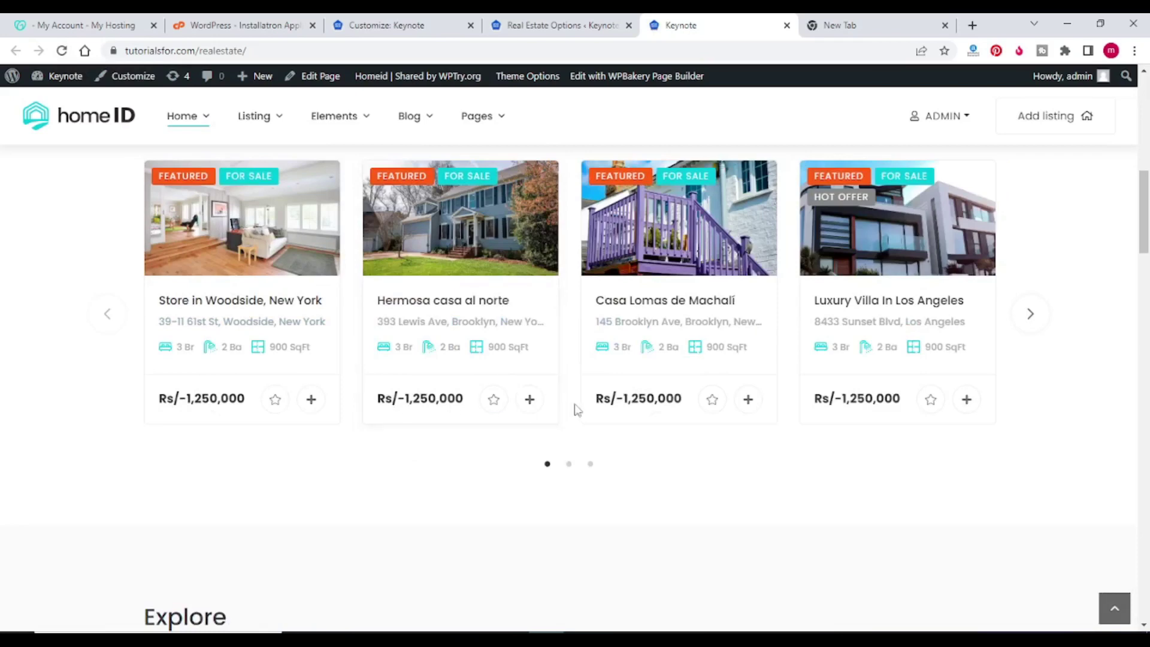
left_click(563, 25)
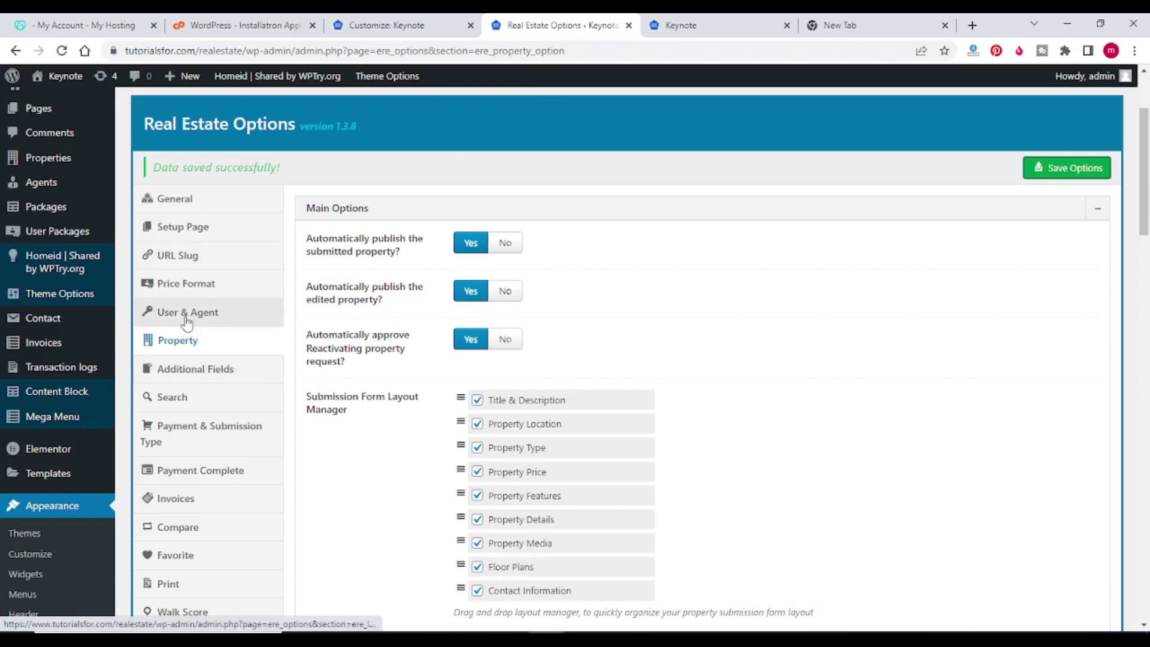
left_click(187, 283)
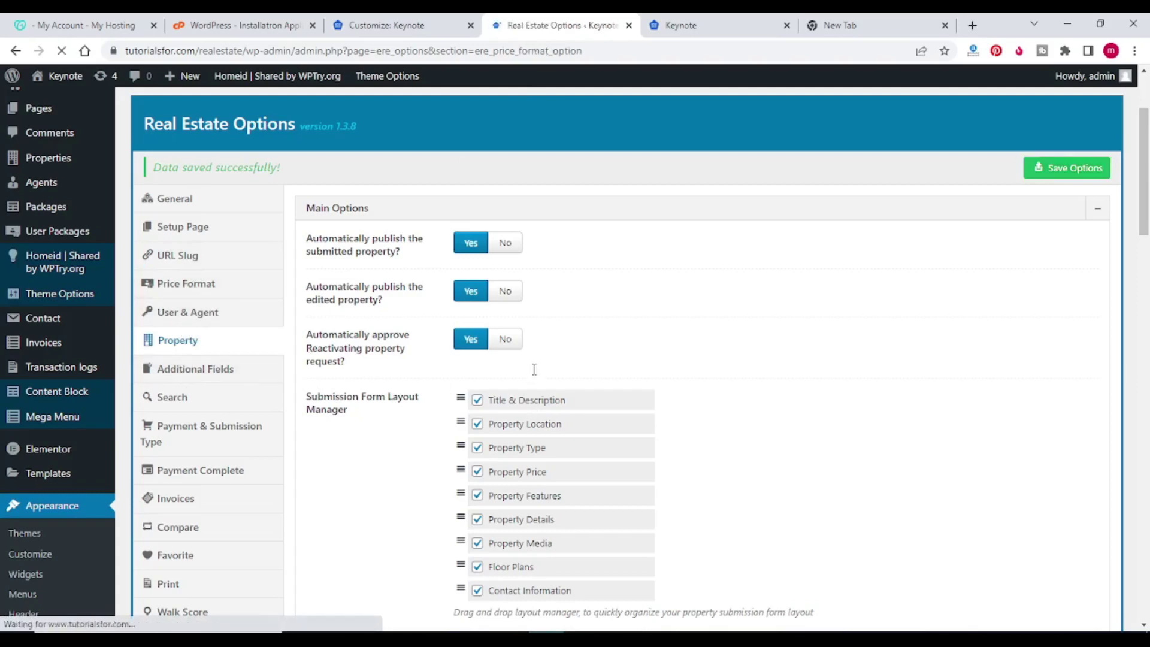
Step: Change the currency sign from Rs/- to Rs. and save the price format
scroll(519, 354, "down", 8)
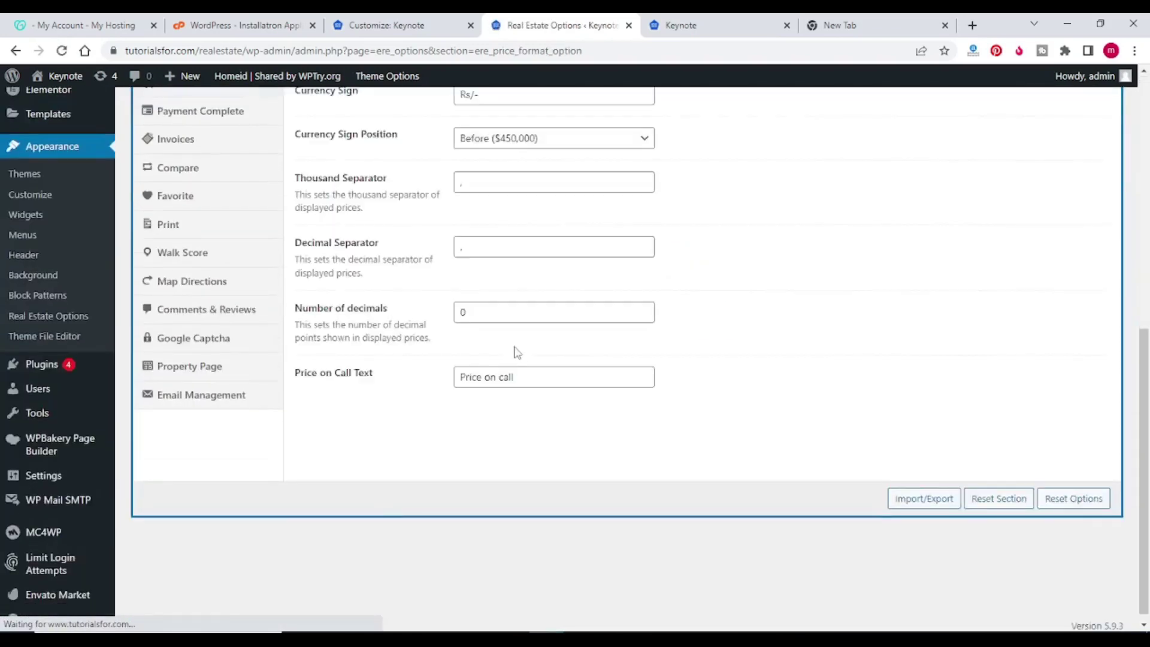
scroll(479, 270, "up", 4)
left_click(487, 314)
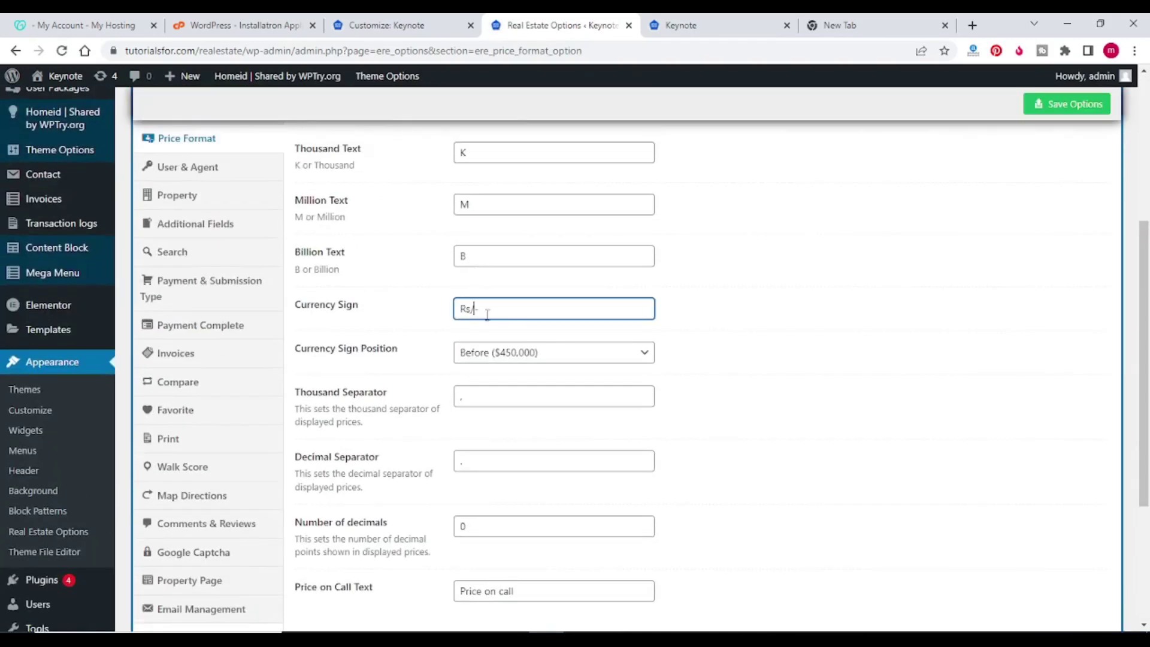
key("BackSpace")
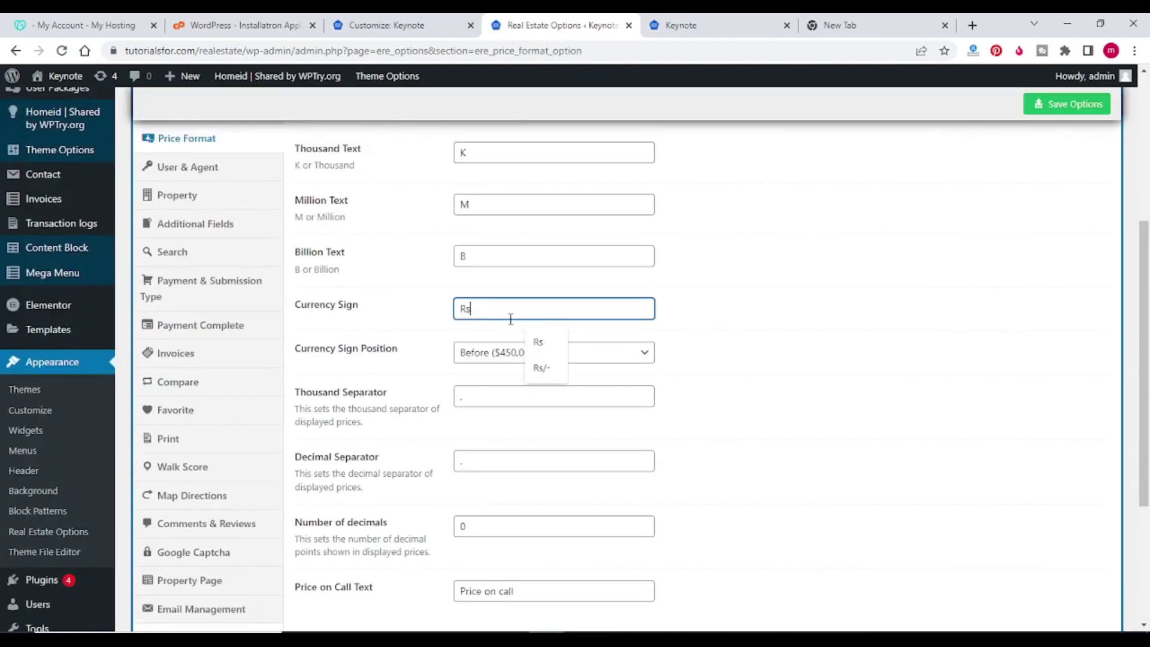
type(".")
left_click(1041, 106)
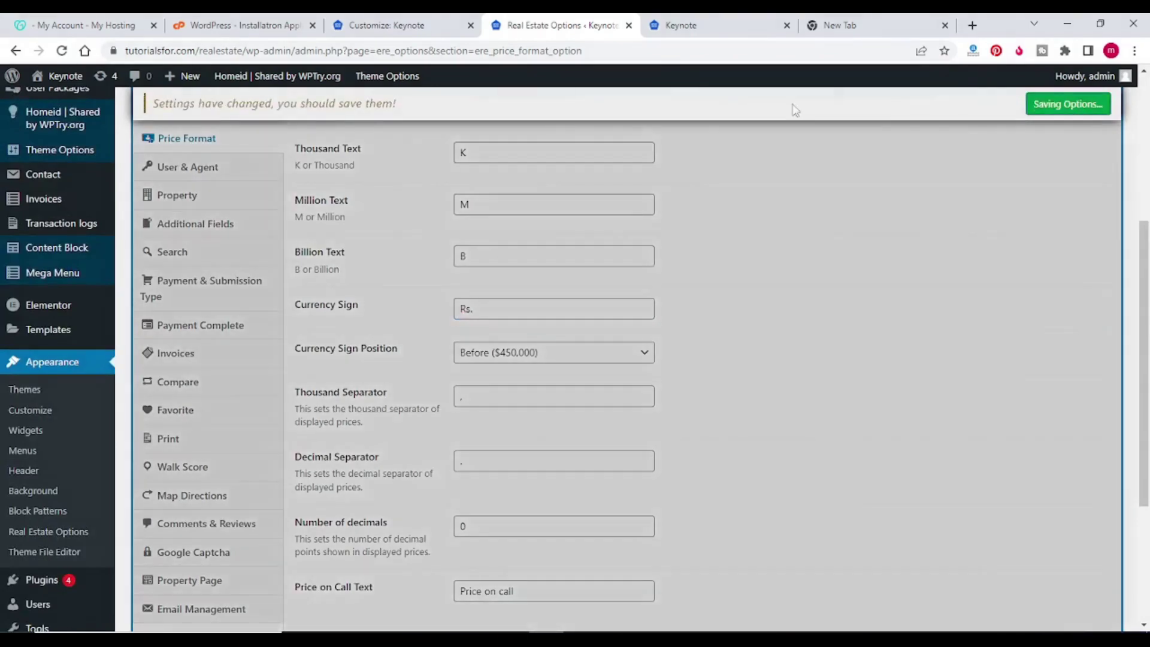
Step: Reload the Keynote front page to check listings now show Rs.1,250,000
left_click(686, 26)
left_click(61, 50)
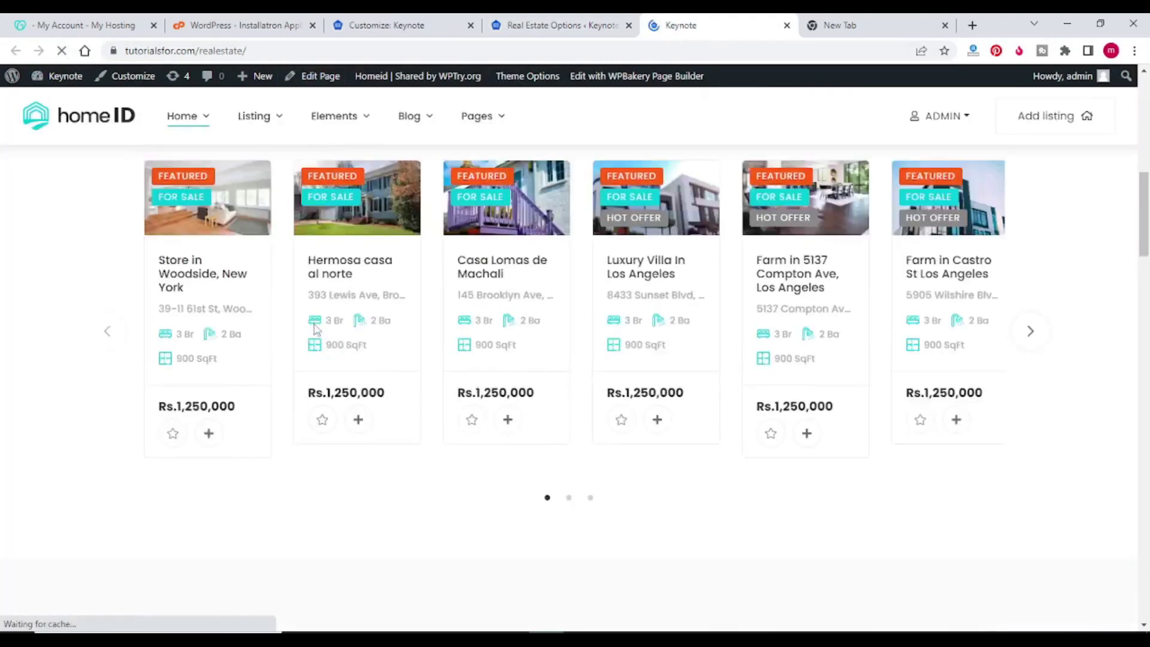
scroll(539, 377, "up", 6)
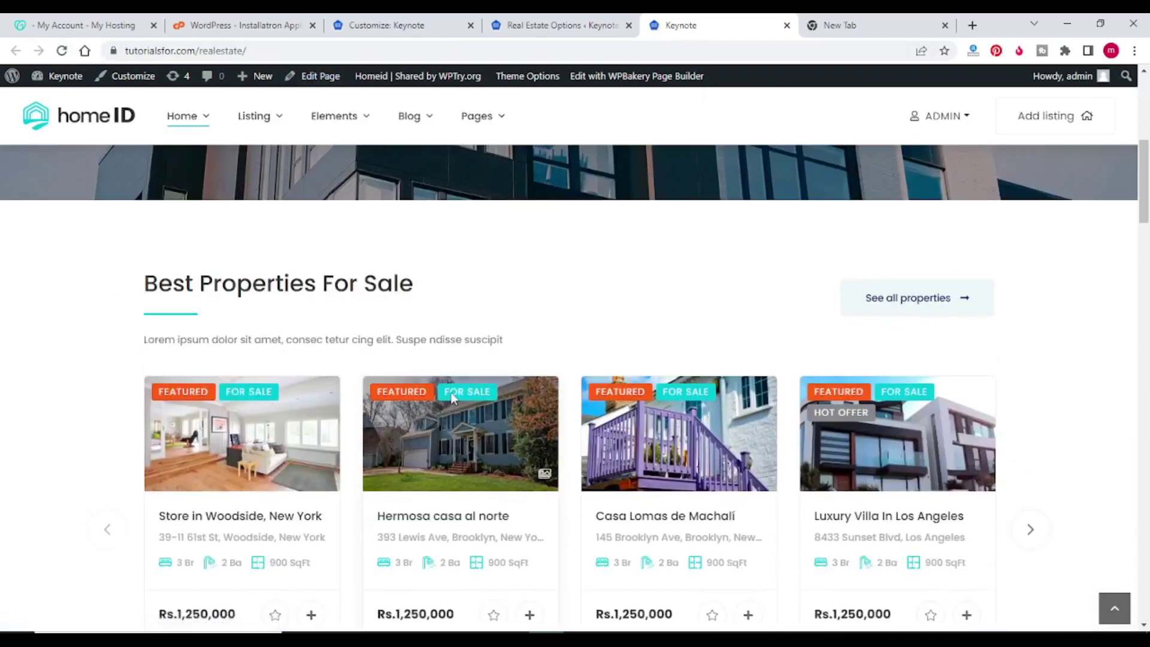
scroll(545, 379, "up", 5)
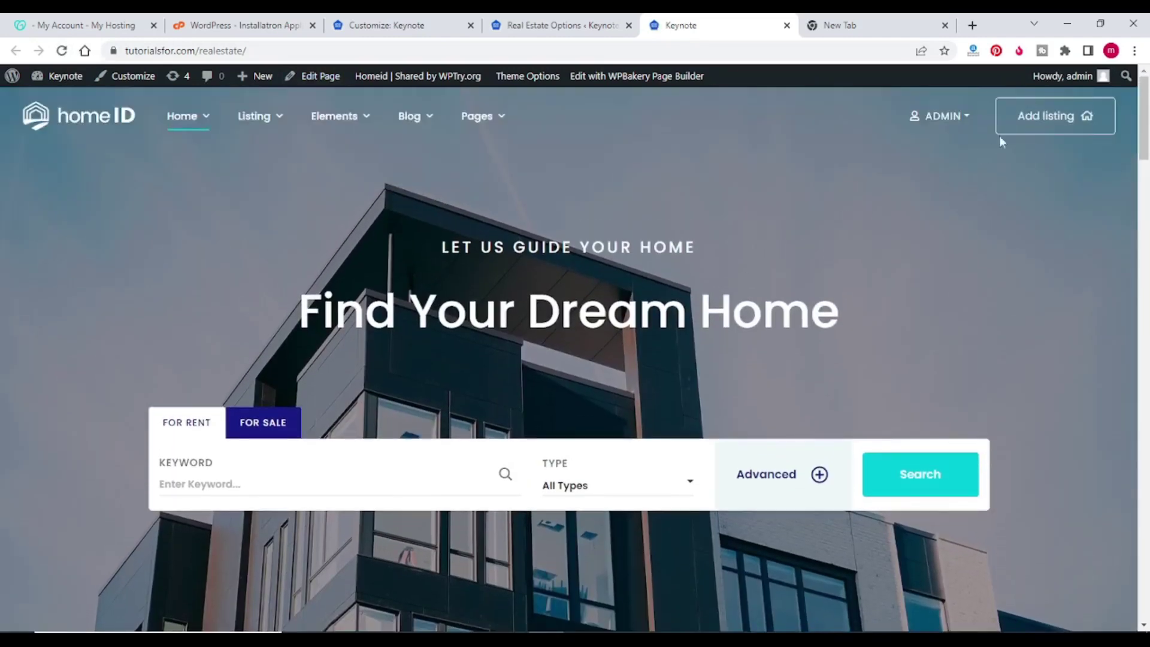
Step: Claim the Free Pack listing package and open the New Property submission form
left_click(1022, 124)
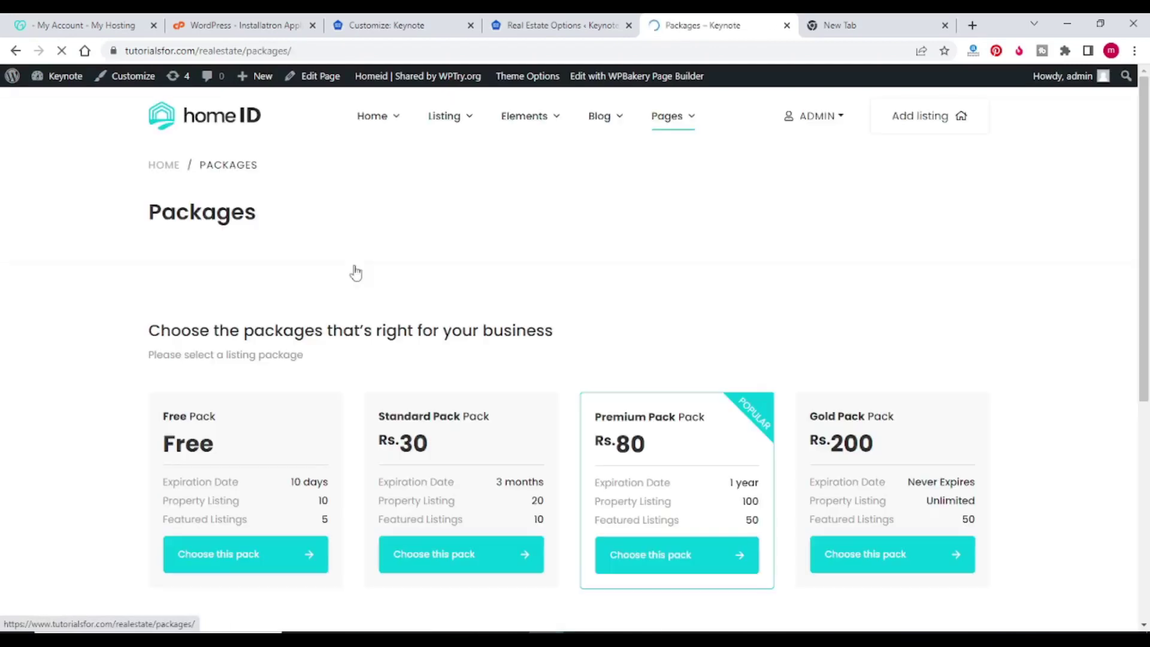
scroll(354, 275, "down", 2)
left_click(251, 419)
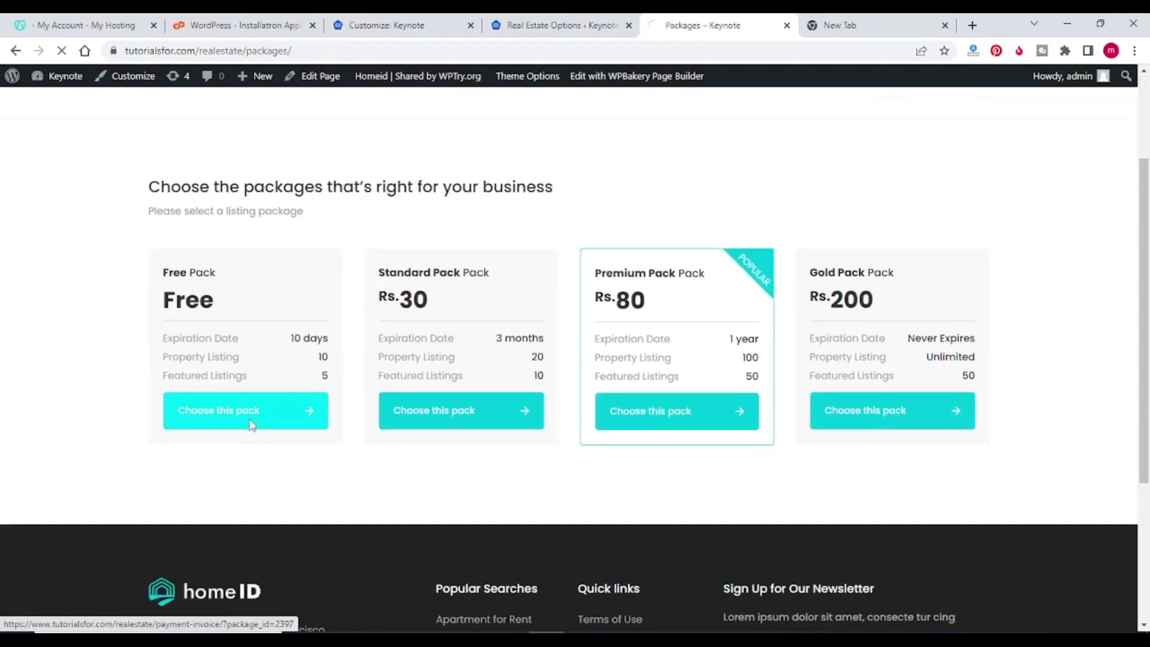
left_click(572, 386)
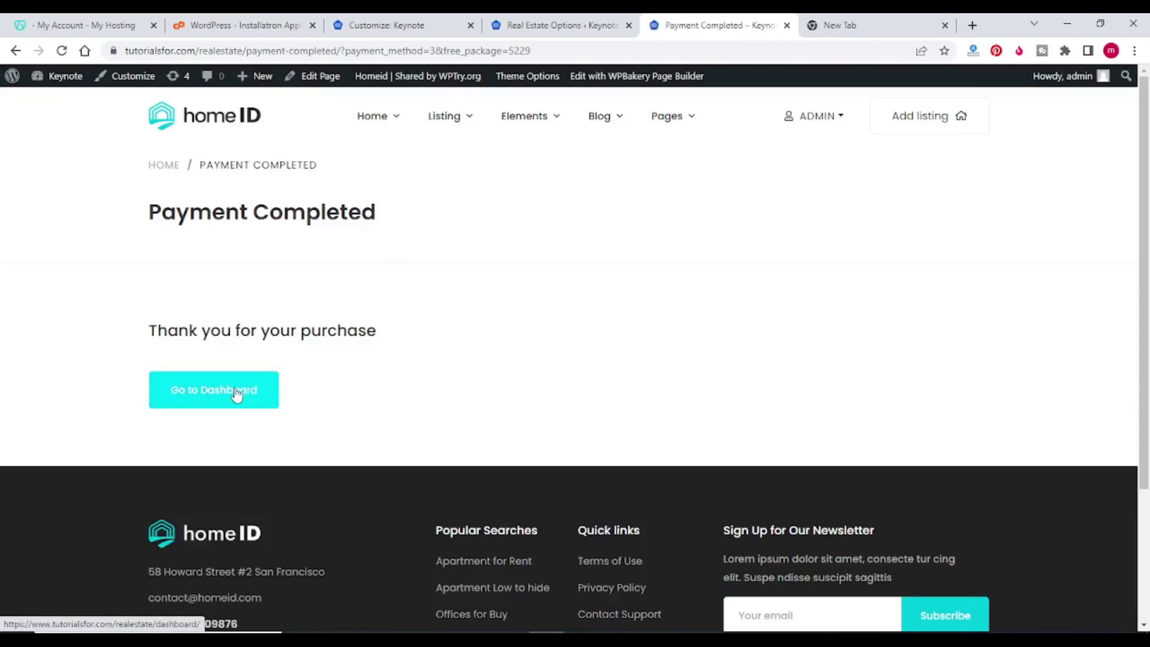
left_click(914, 129)
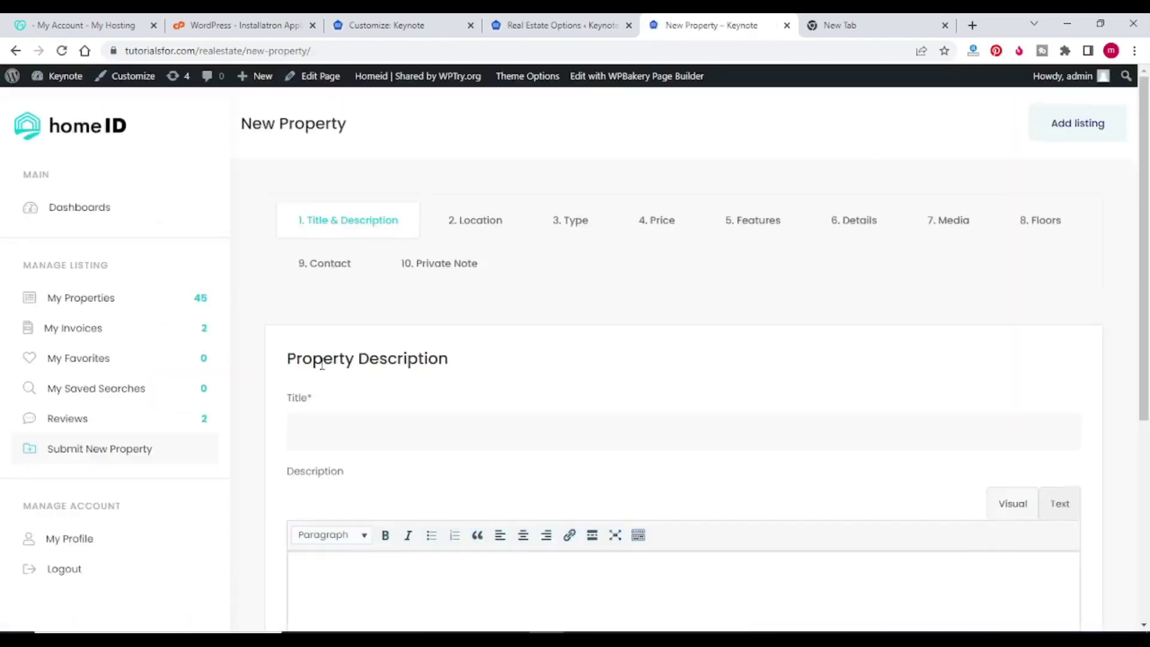
Step: Title the listing 'Best 2bhk in hyderabad', describe it as having all the facilities, and continue
scroll(328, 315, "down", 2)
left_click(339, 290)
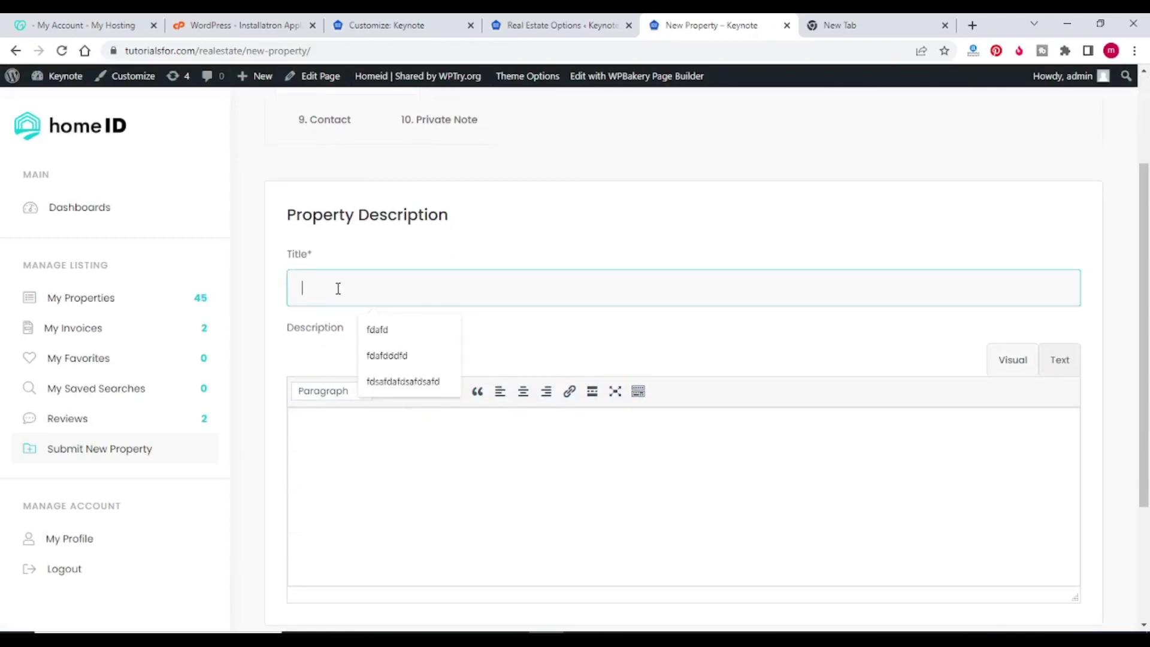
type("Best 2bhk i")
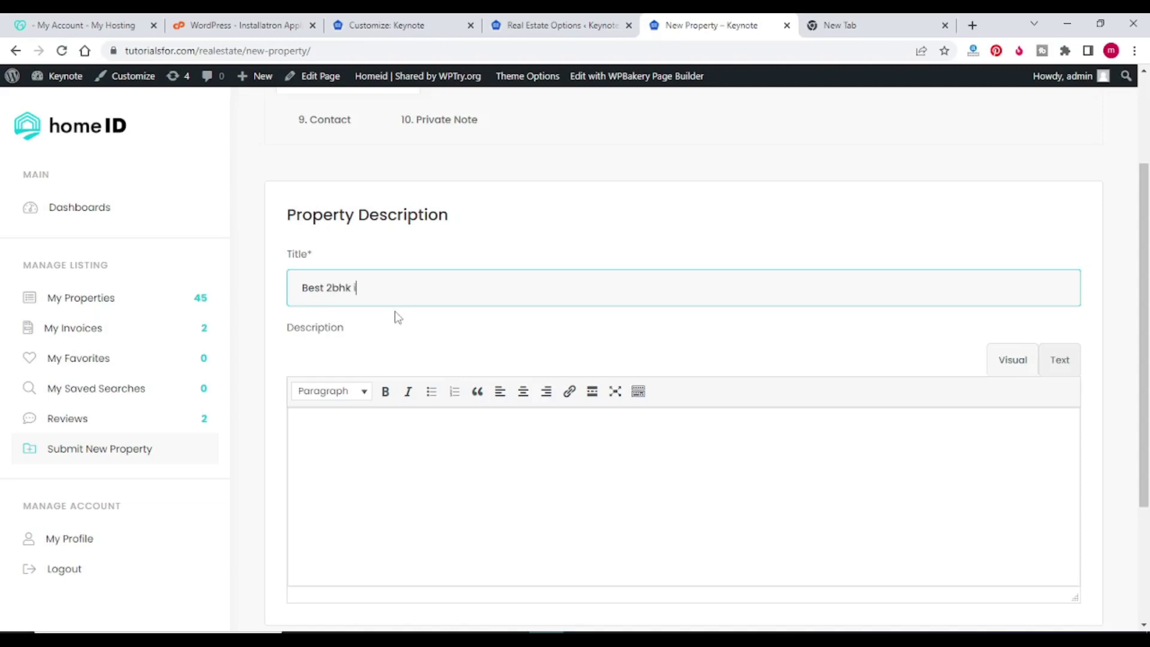
type("hyderabad")
scroll(397, 317, "down", 2)
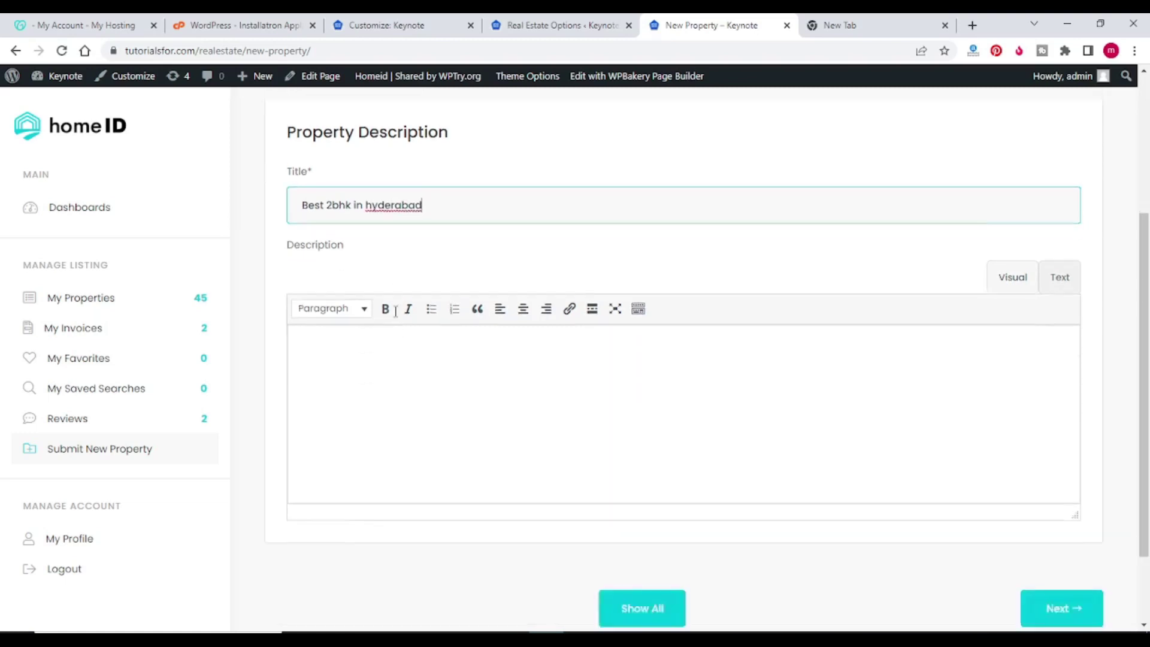
key("ctrl+a")
key("ctrl+c")
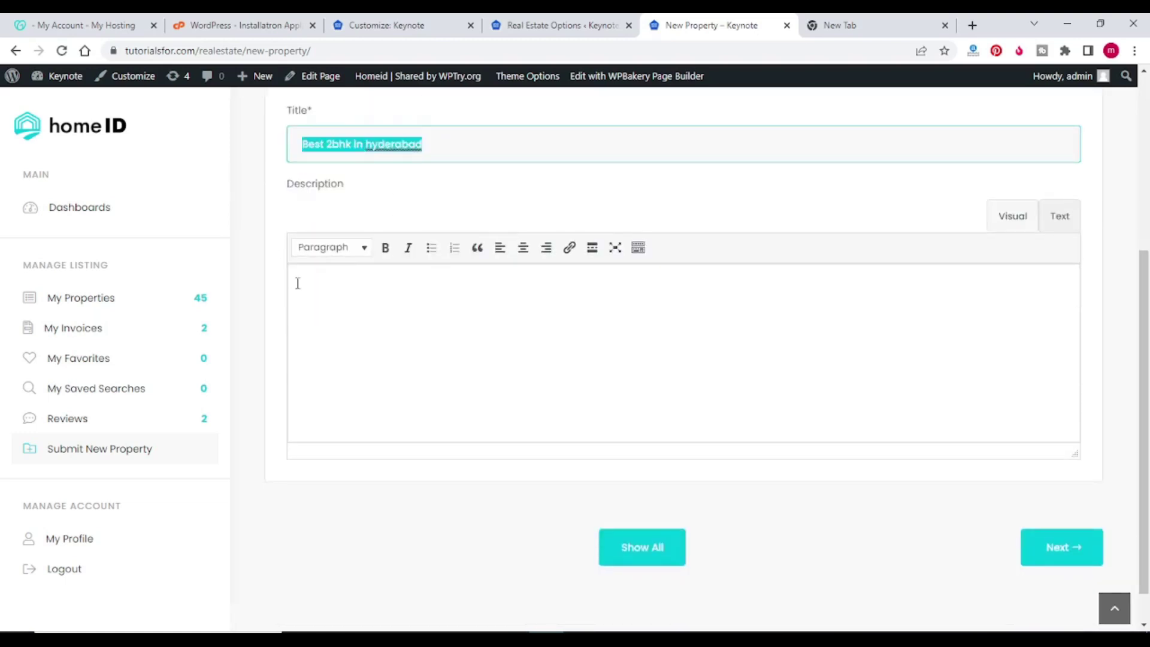
left_click(329, 297)
key("ctrl+v")
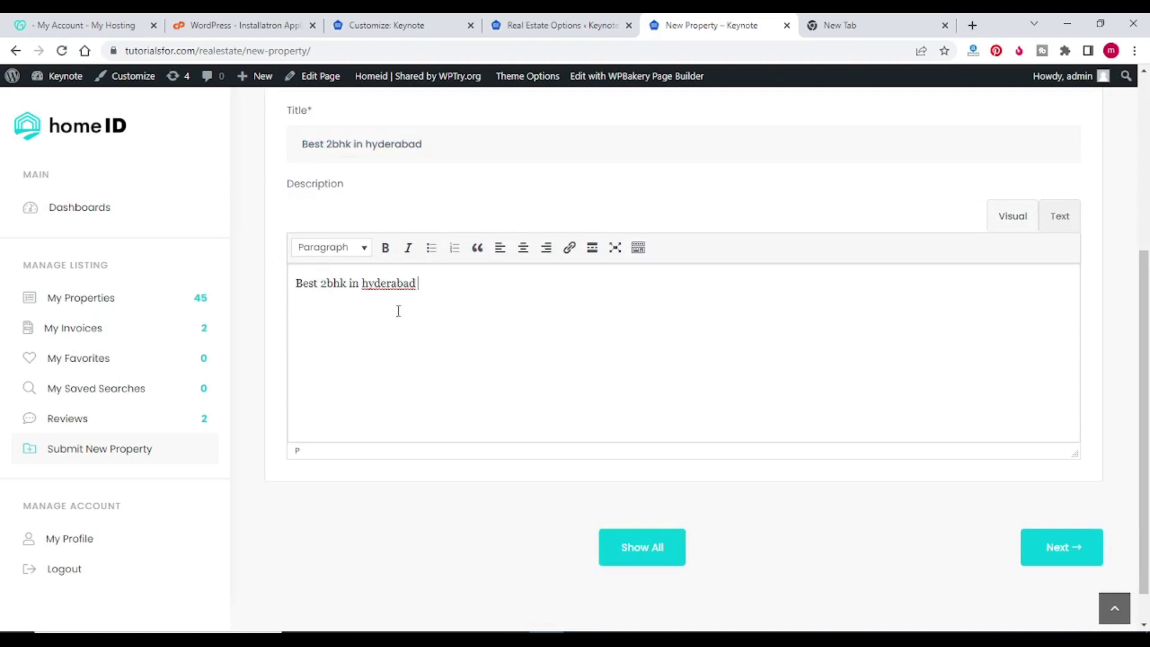
type("in hyderabad with all the facilities")
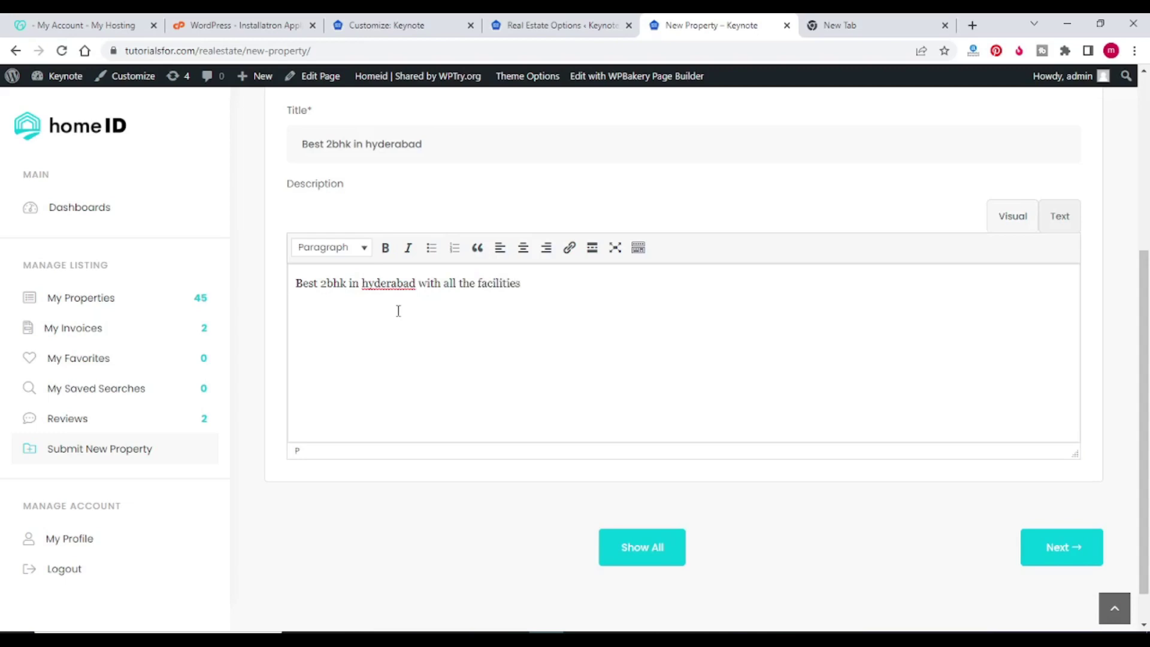
left_click(1040, 546)
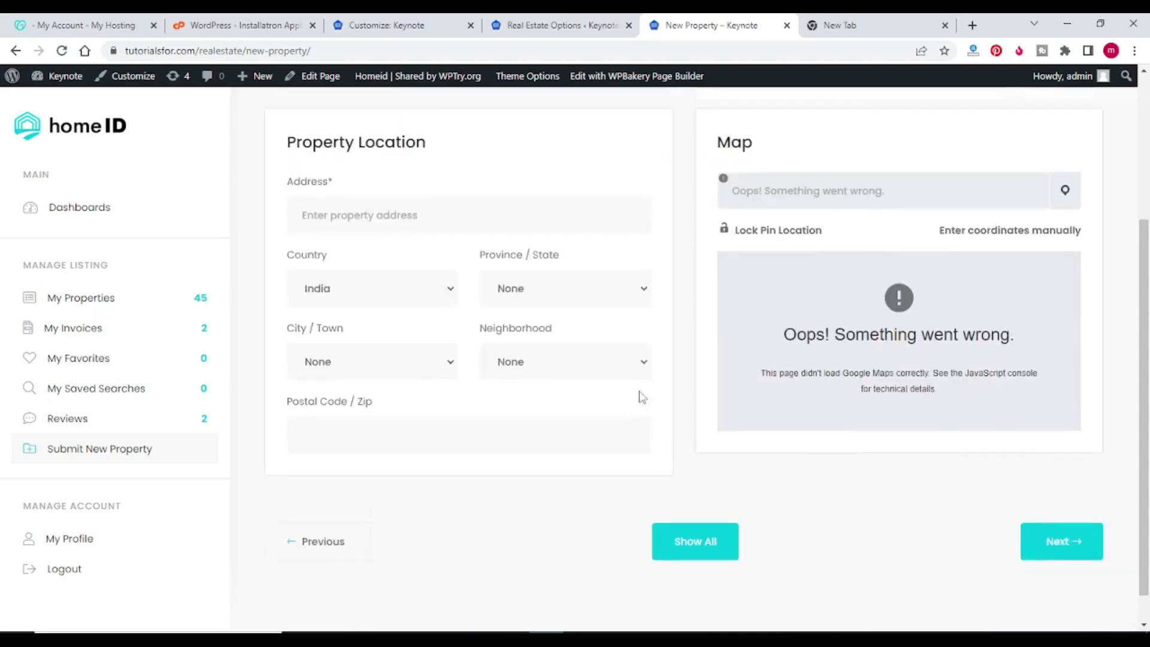
Step: Enter Hyderabad as the property address and move to the Type step
left_click(359, 432)
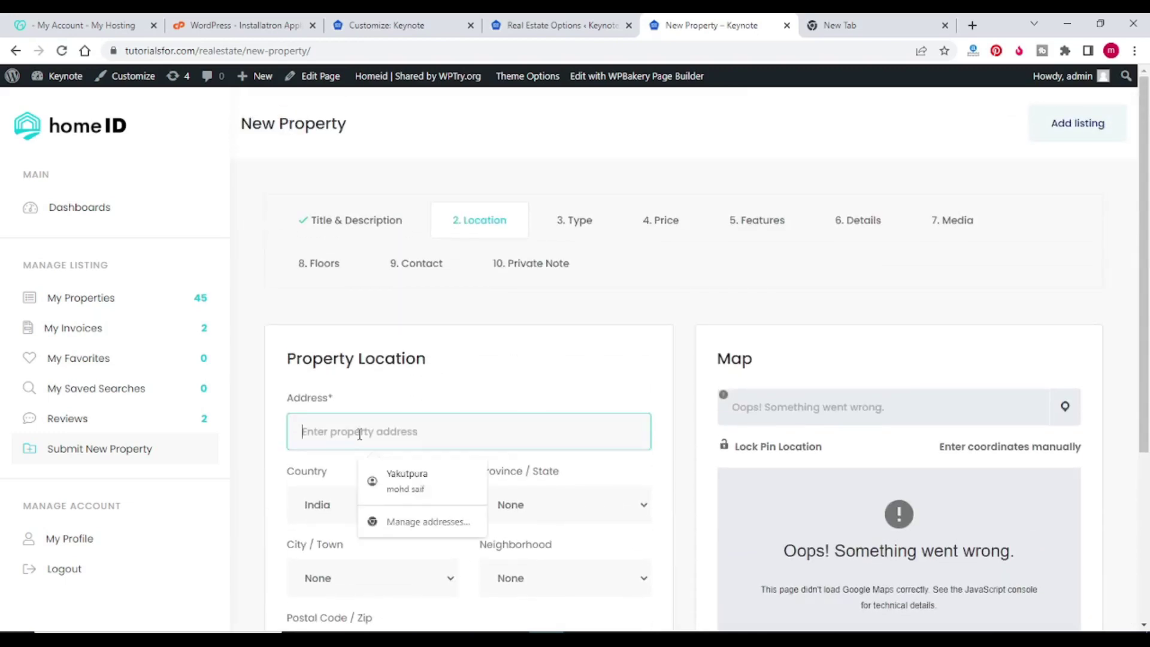
type("Hyderabad")
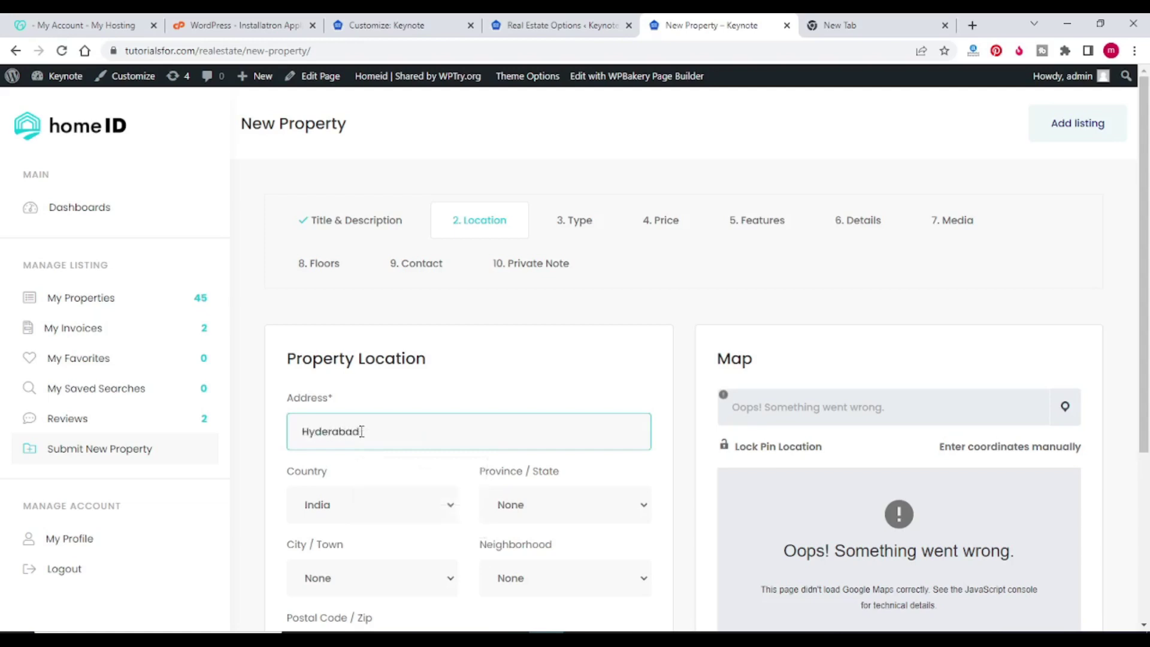
scroll(407, 428, "down", 3)
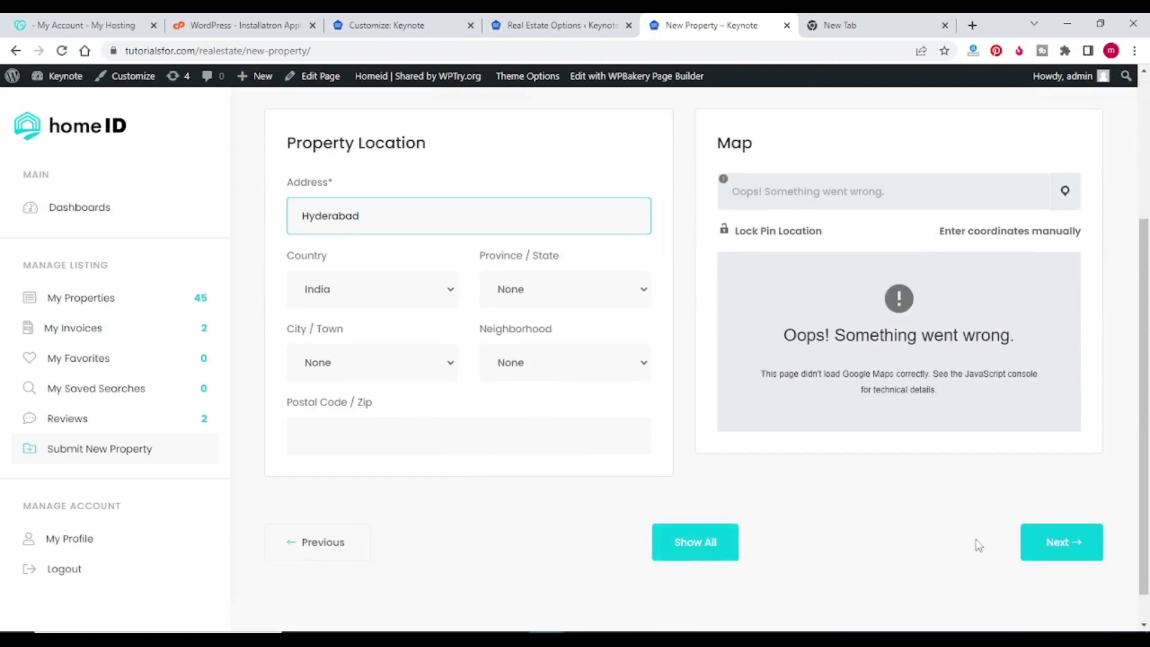
left_click(1055, 542)
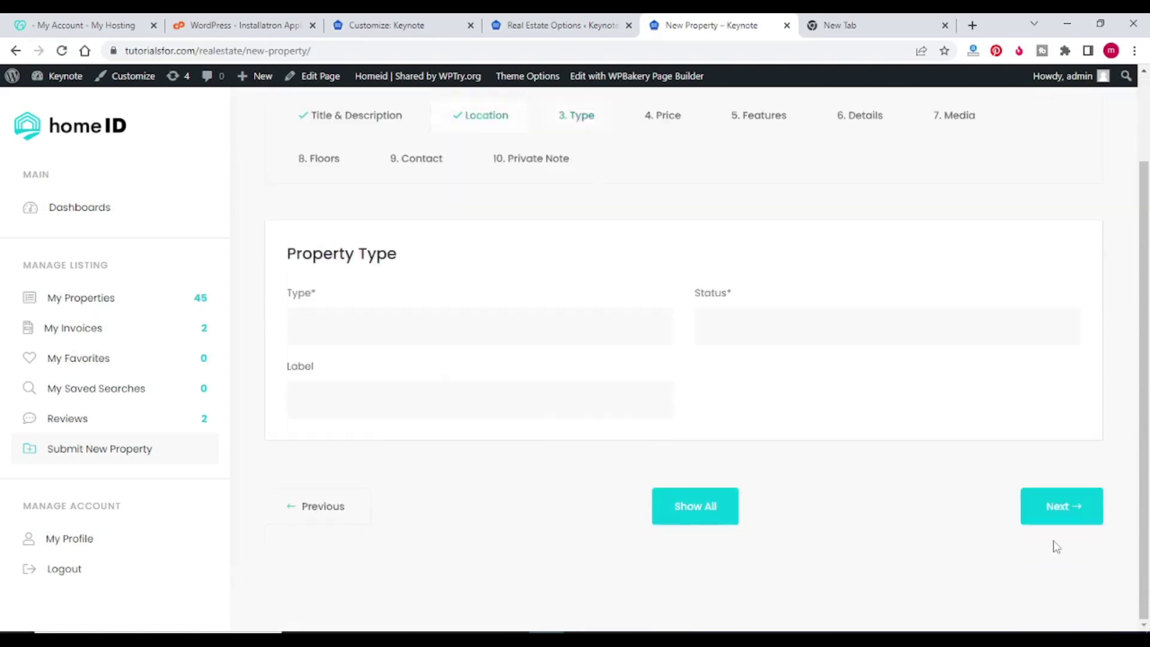
Step: Set the property type to House and the status to For Rent
left_click(424, 330)
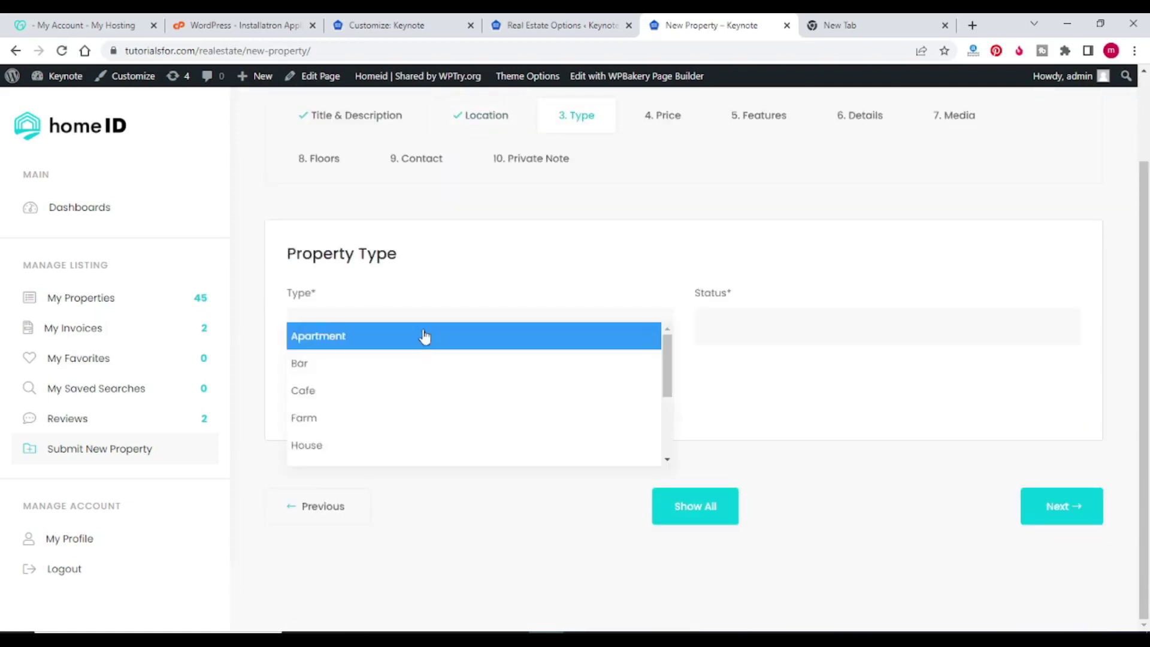
type("h")
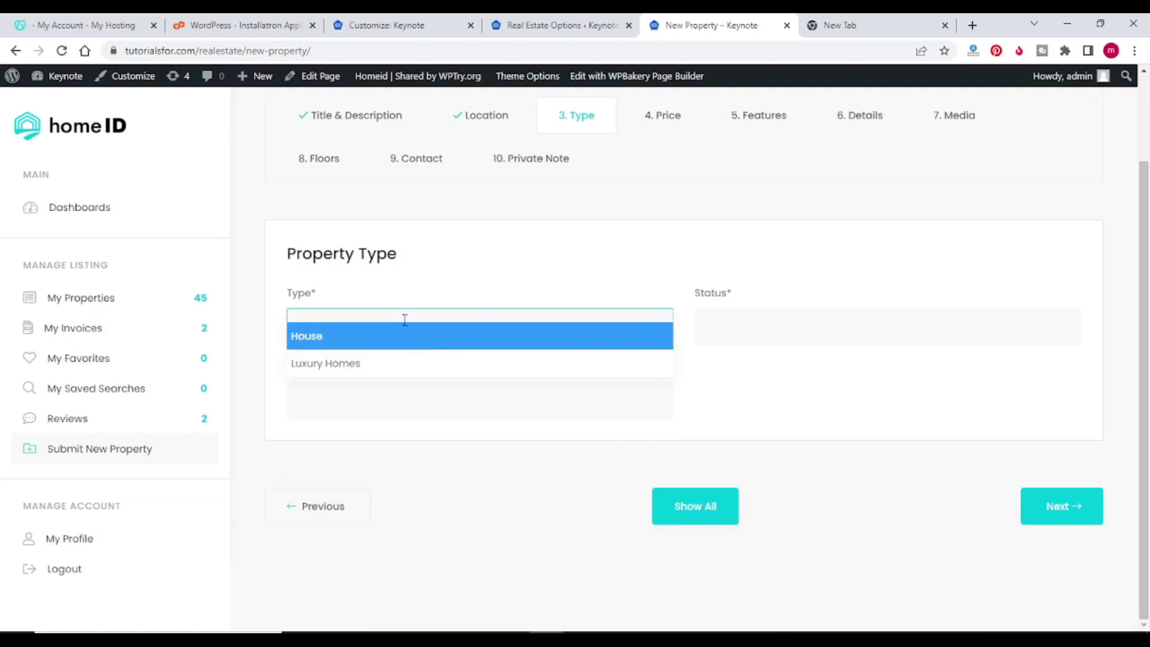
left_click(403, 314)
left_click(405, 320)
type("hou")
left_click(414, 336)
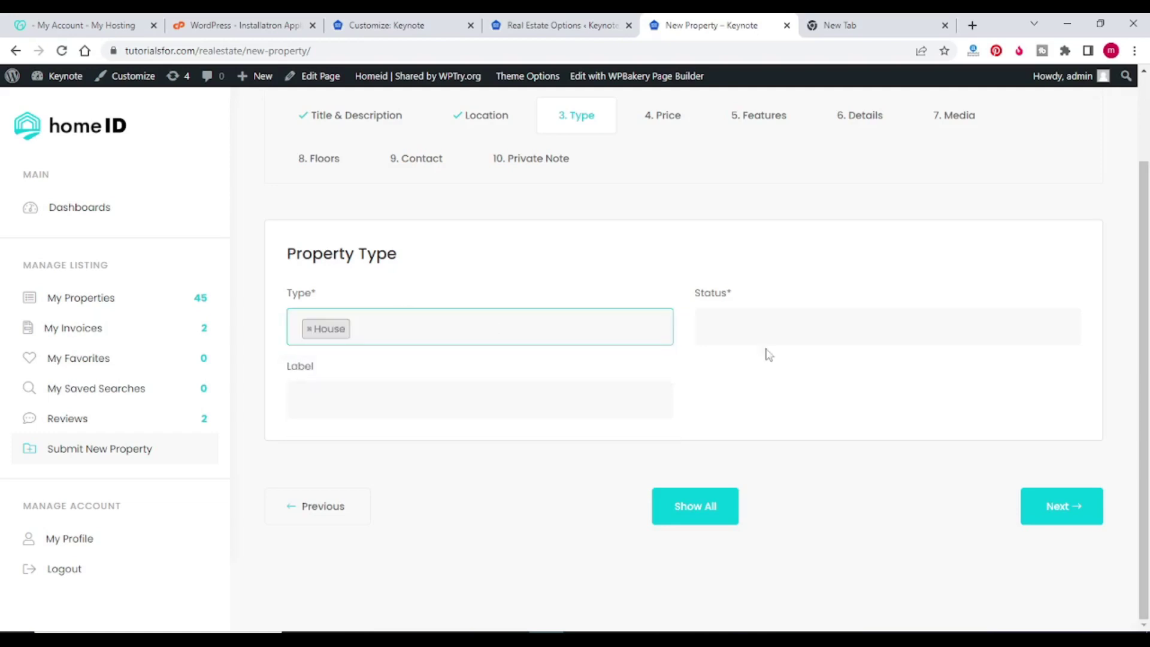
left_click(767, 331)
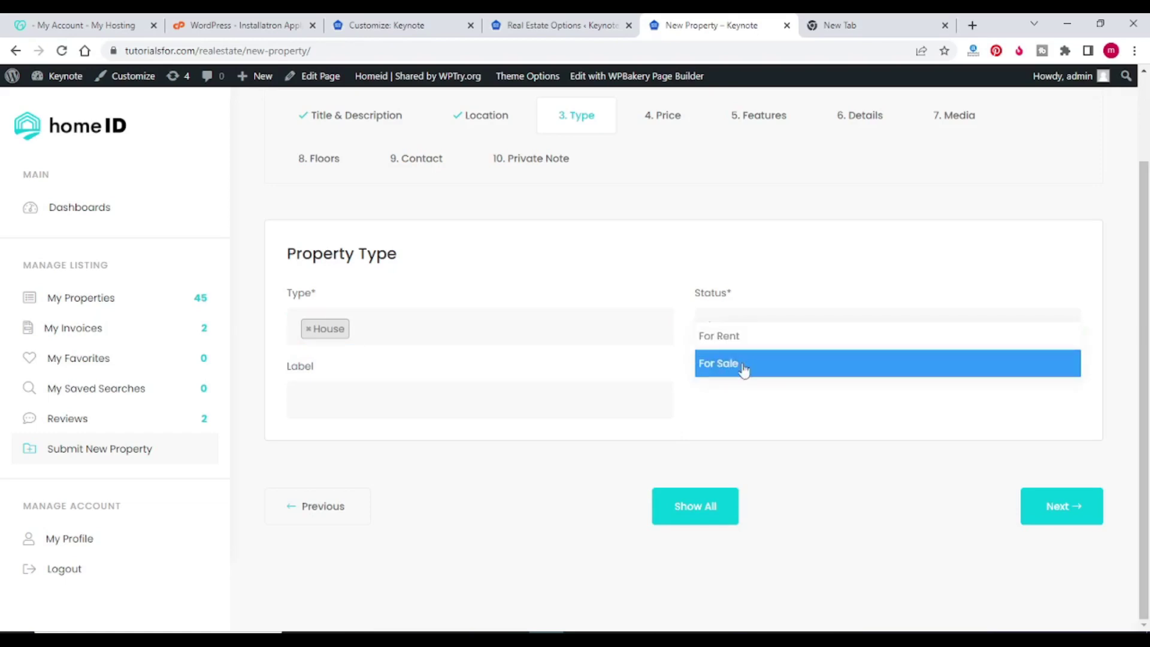
left_click(736, 336)
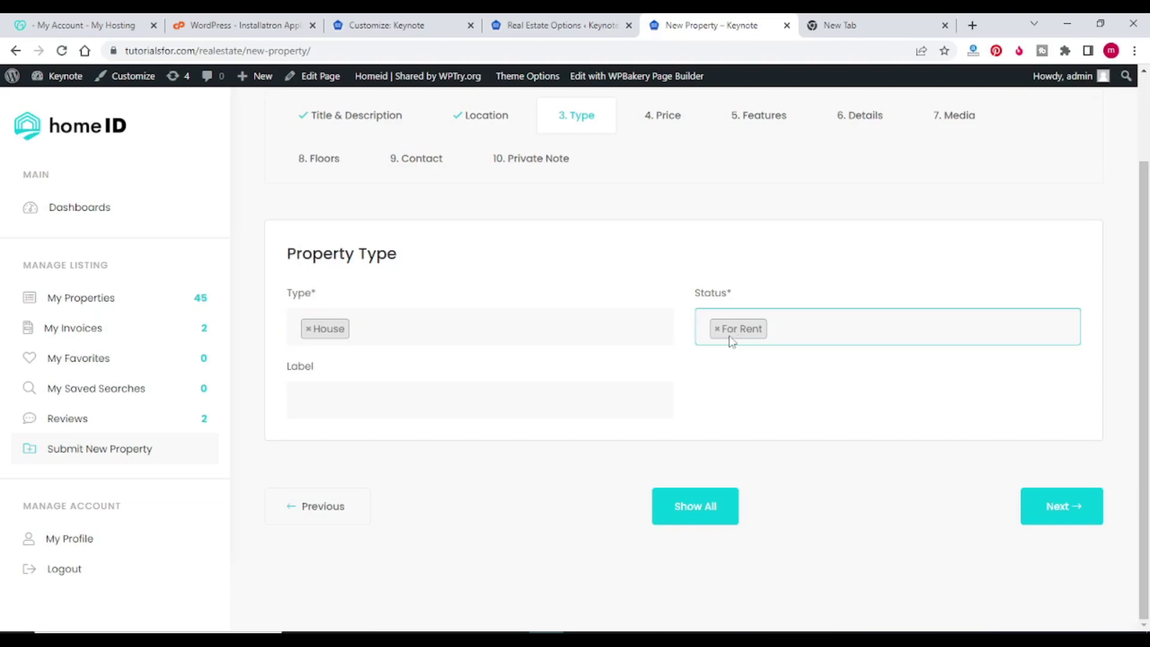
left_click(1052, 506)
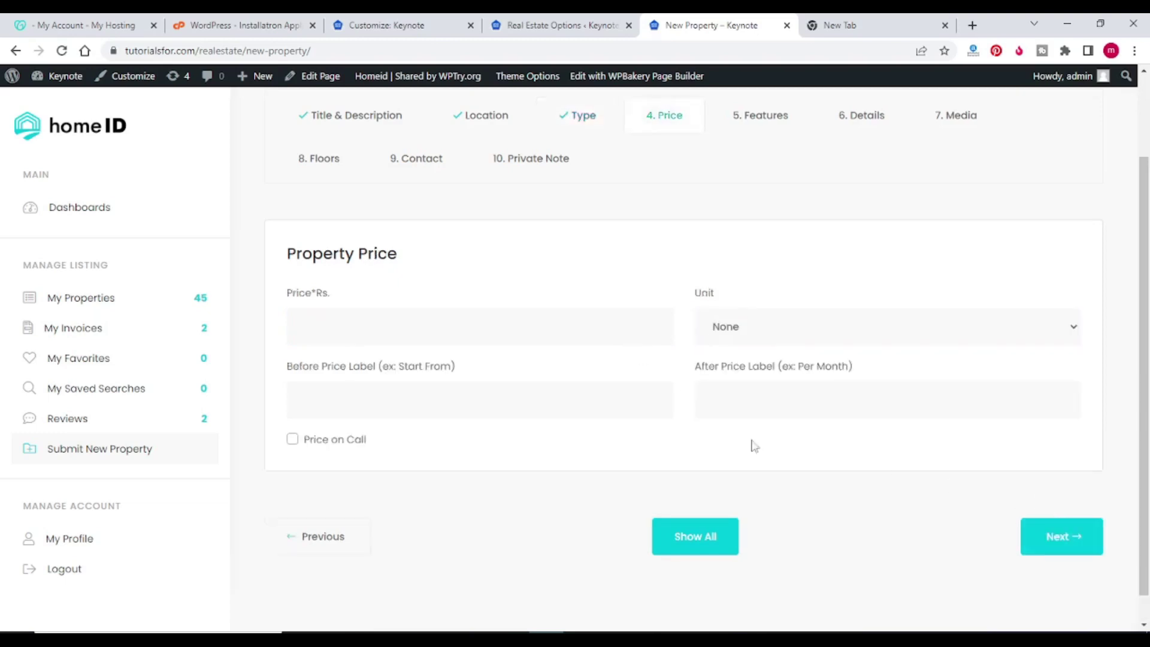
Step: Enter a price of 6000 with the unit Thousand
left_click(364, 323)
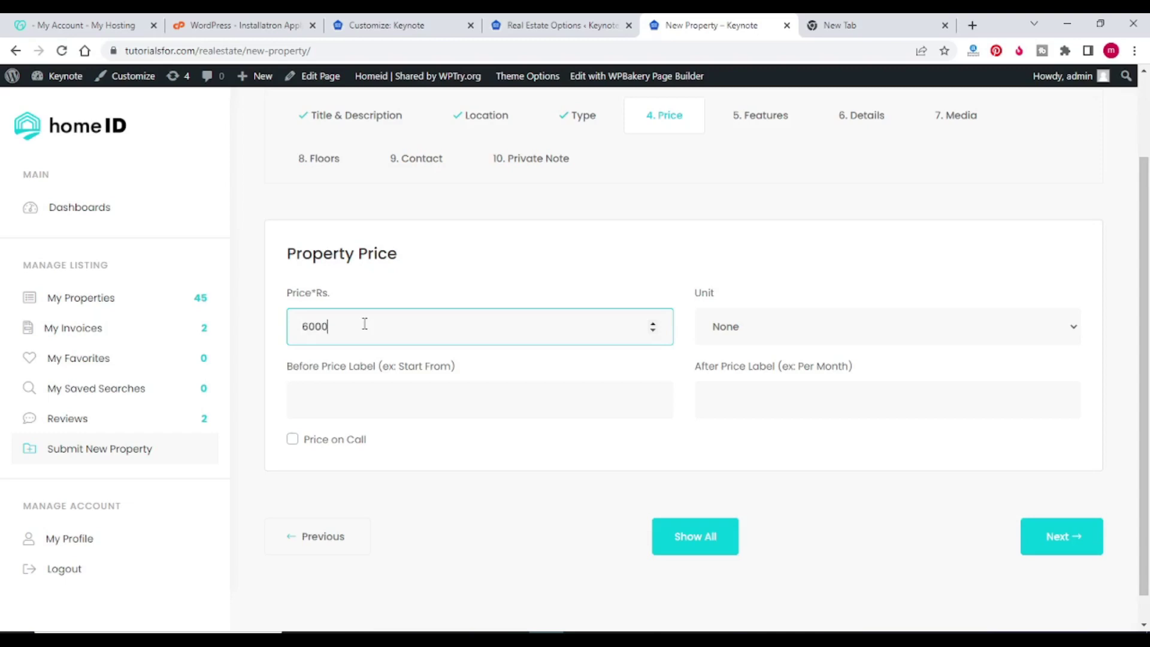
left_click(735, 331)
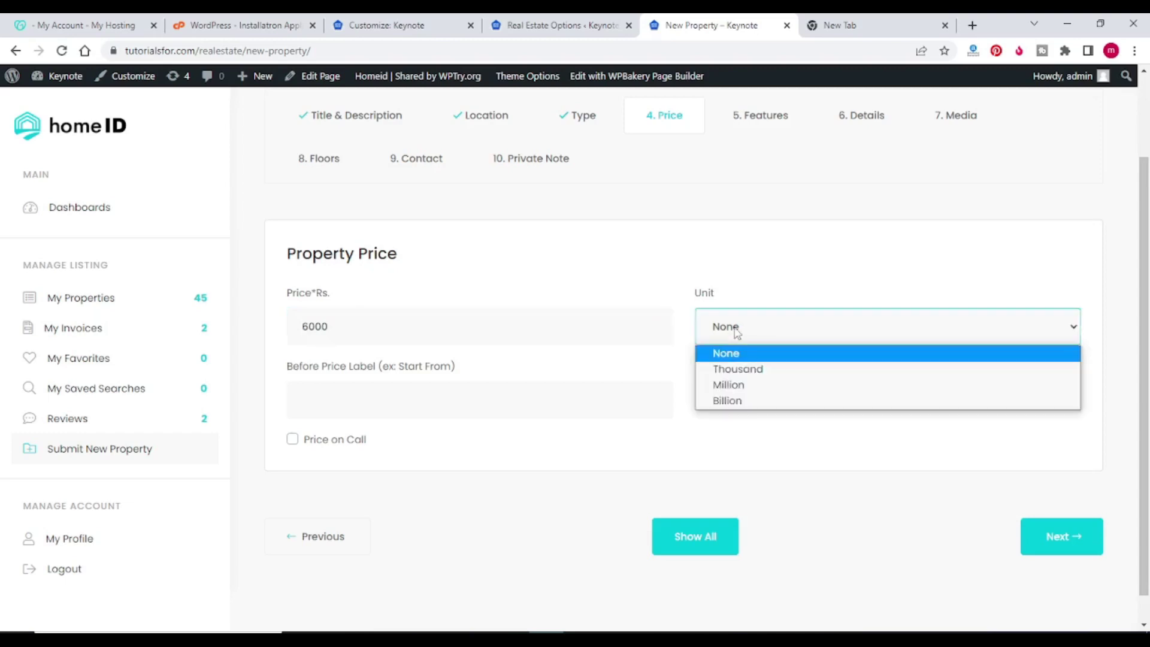
left_click(738, 369)
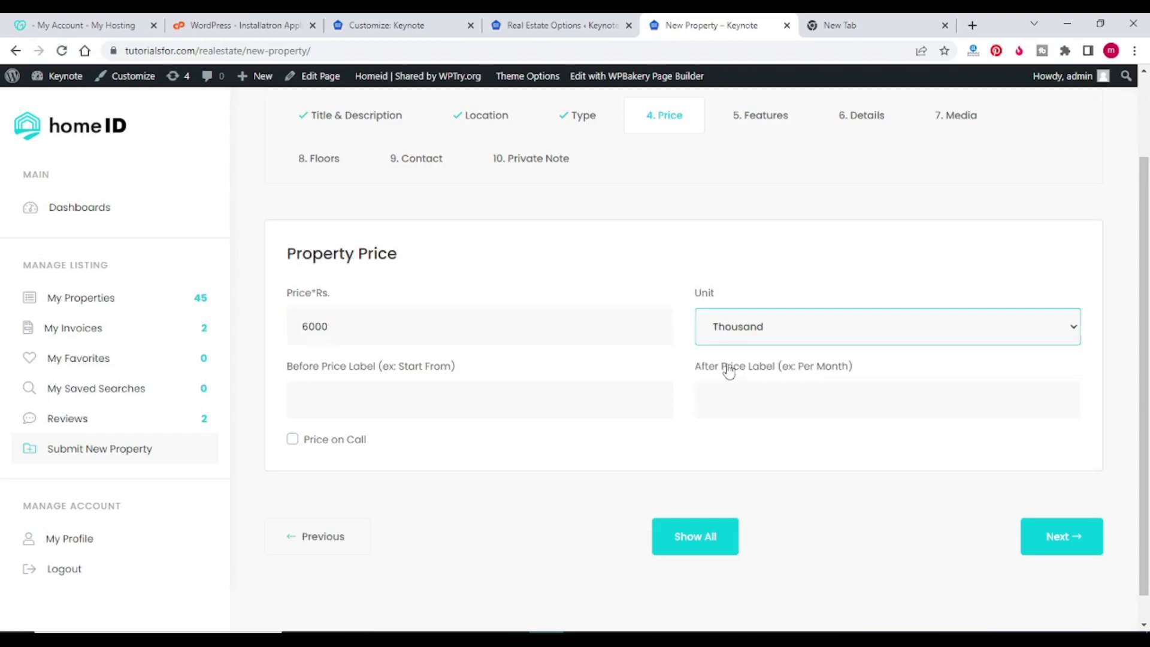
Step: Skip through the Features and Details steps to reach Property Media
left_click(1051, 535)
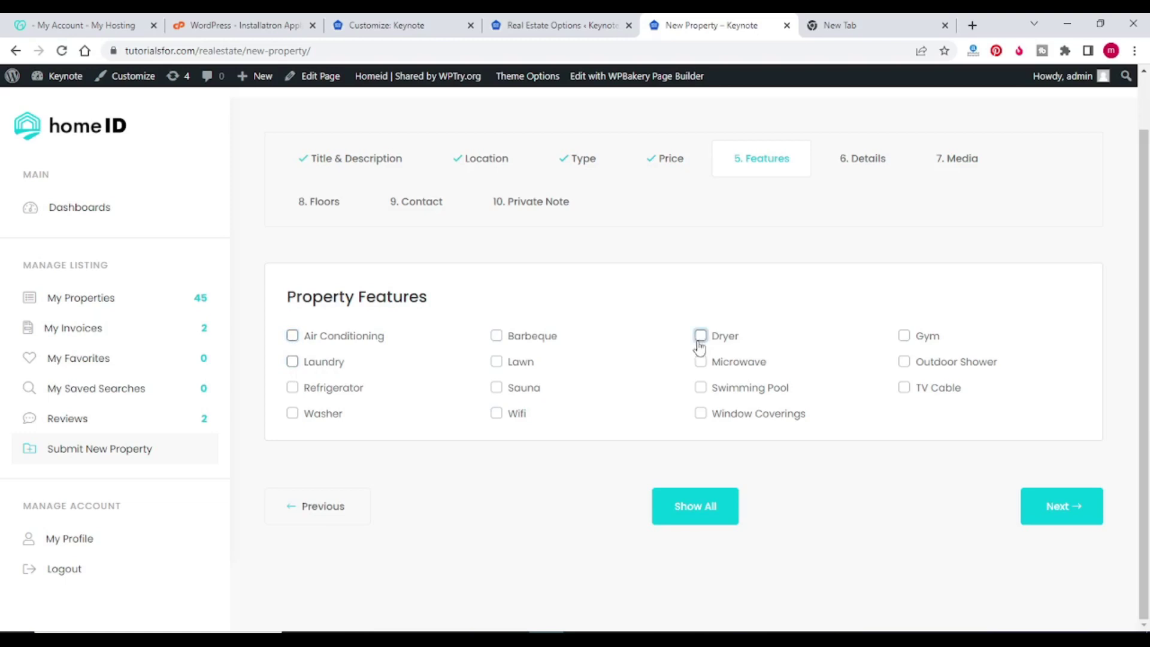
left_click(1060, 505)
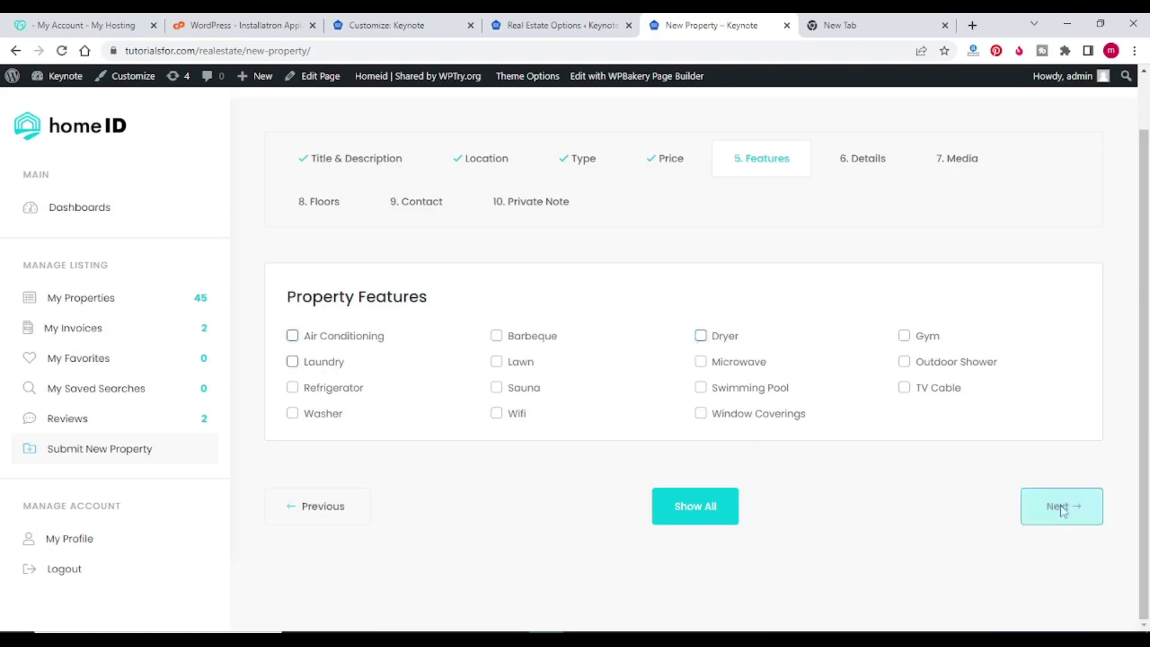
scroll(567, 336, "down", 1)
scroll(568, 343, "up", 2)
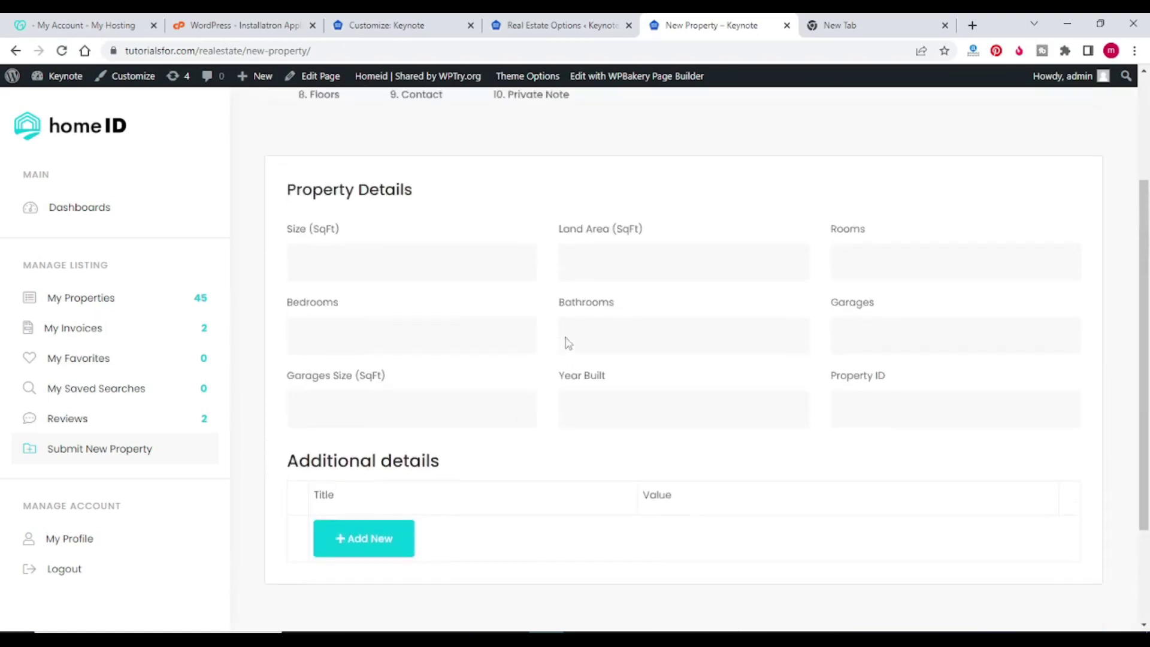
scroll(658, 383, "down", 2)
left_click(1047, 508)
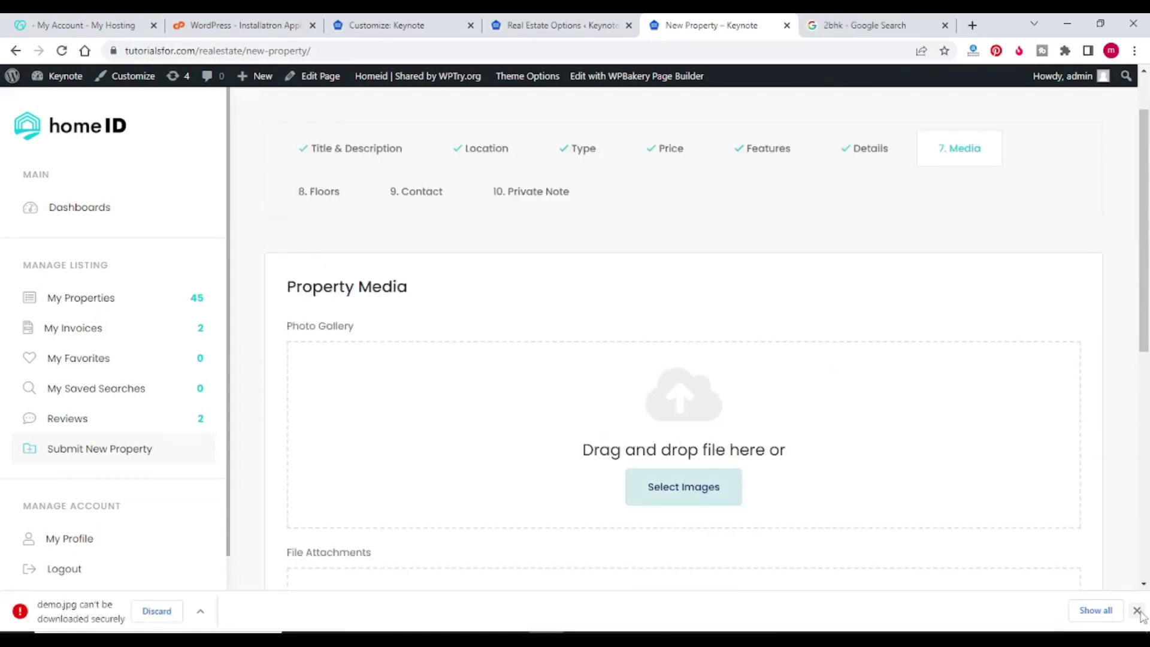
Step: Upload the 2bhk image from the 156127_homeid138 folder to the Photo Gallery
left_click(1136, 609)
scroll(734, 364, "down", 3)
left_click(692, 267)
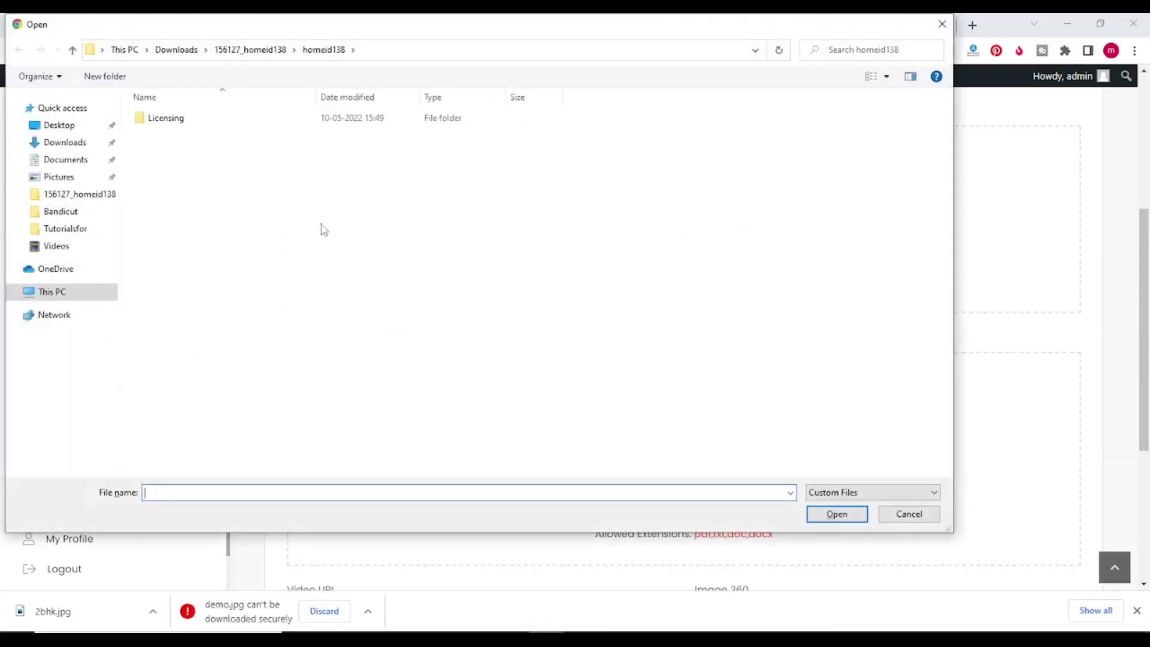
left_click(245, 50)
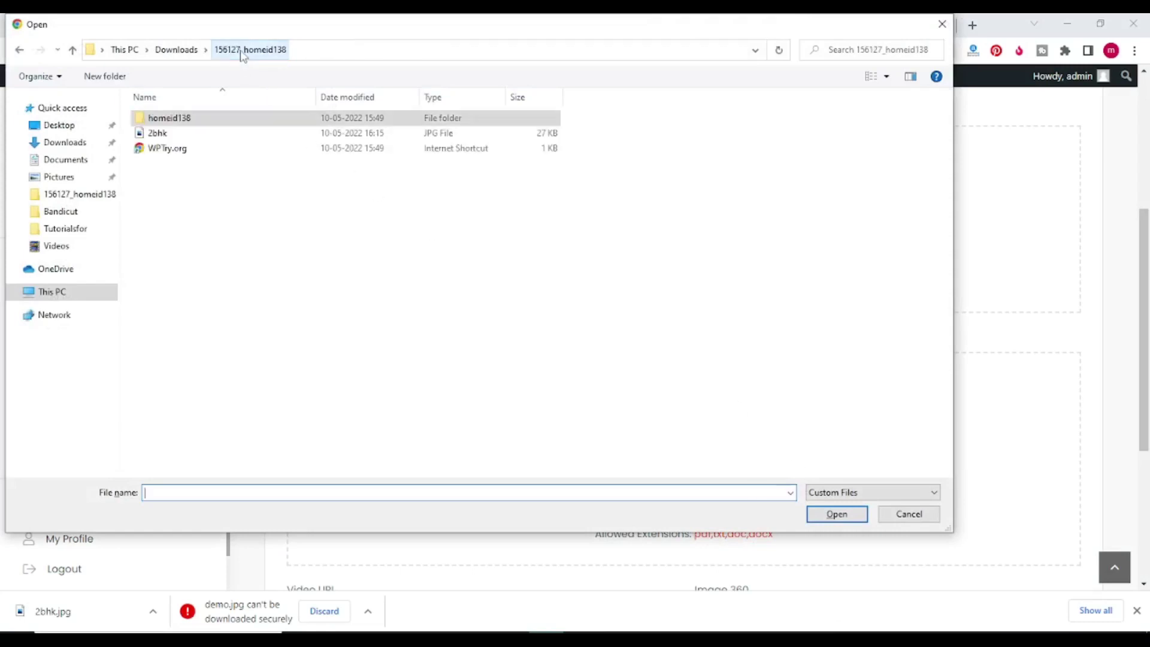
left_click(165, 134)
left_click(836, 513)
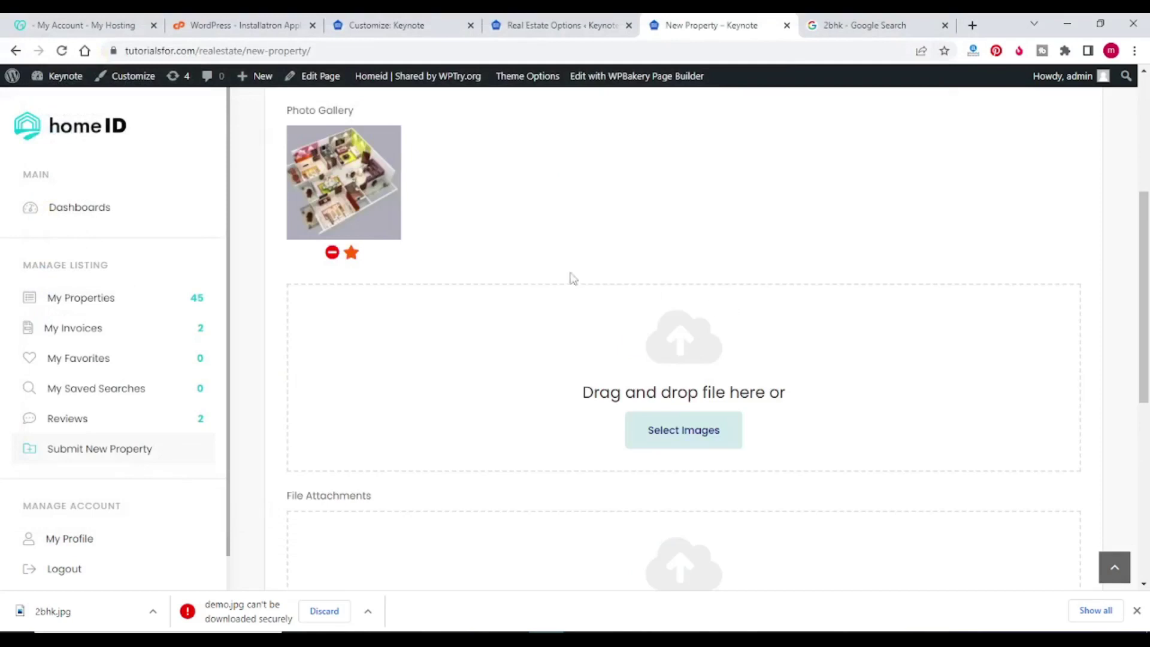
scroll(681, 358, "down", 1)
scroll(681, 358, "down", 5)
Step: Advance through Floors and Contact, using profile information as contact, to the Private Note step
left_click(1053, 466)
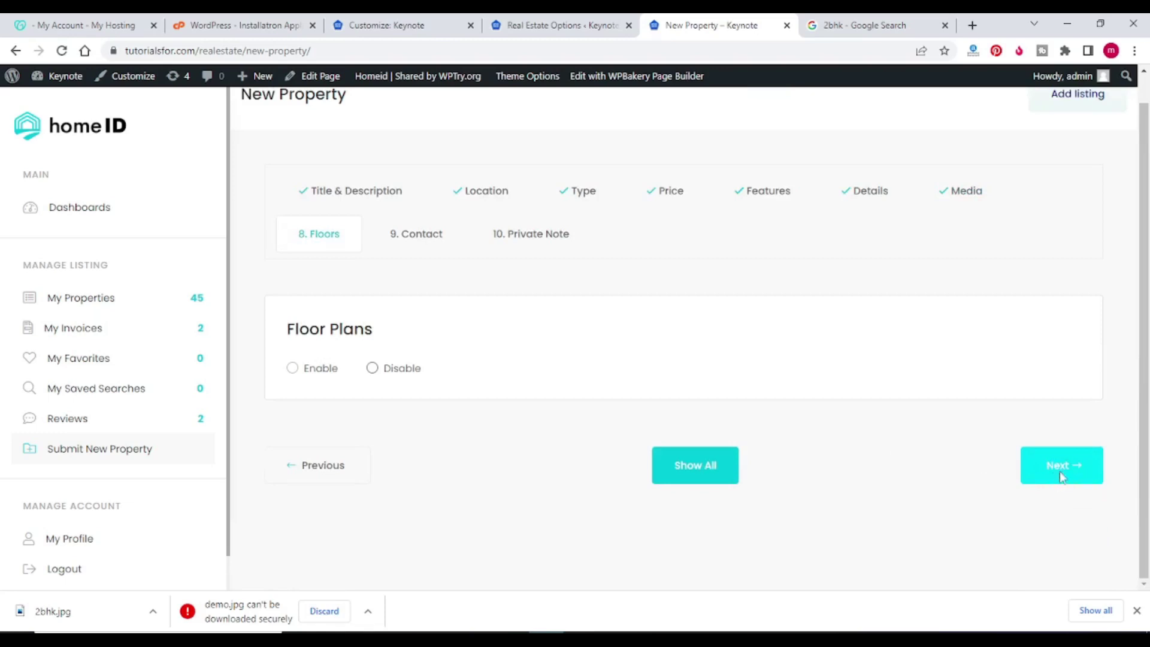
left_click(1060, 473)
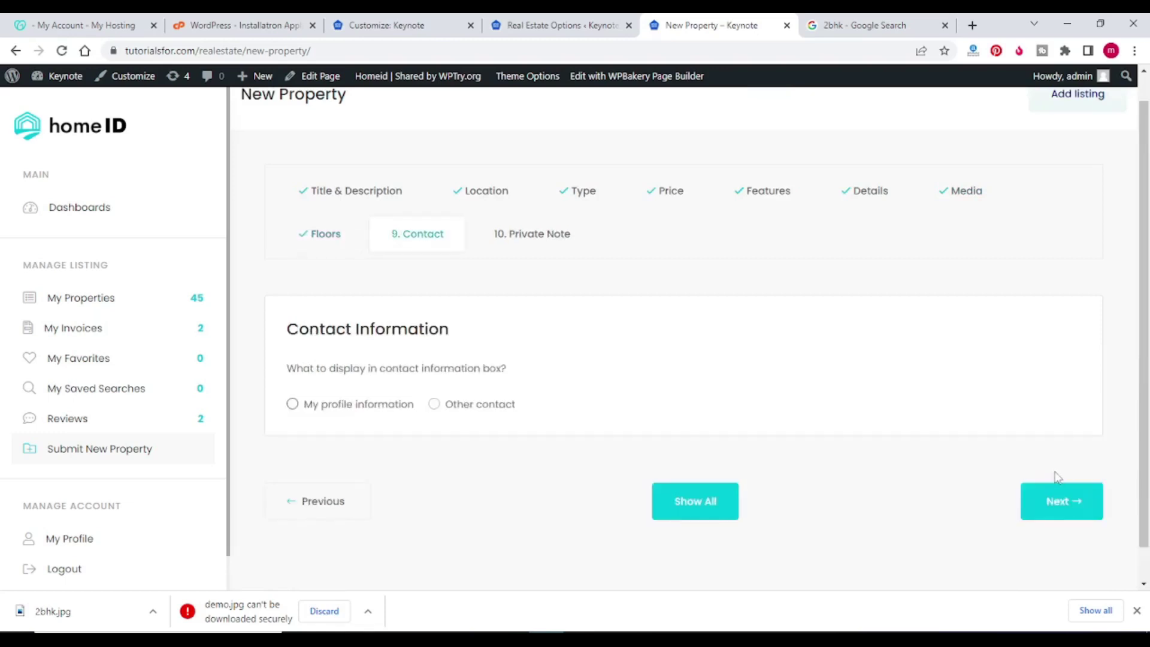
left_click(292, 404)
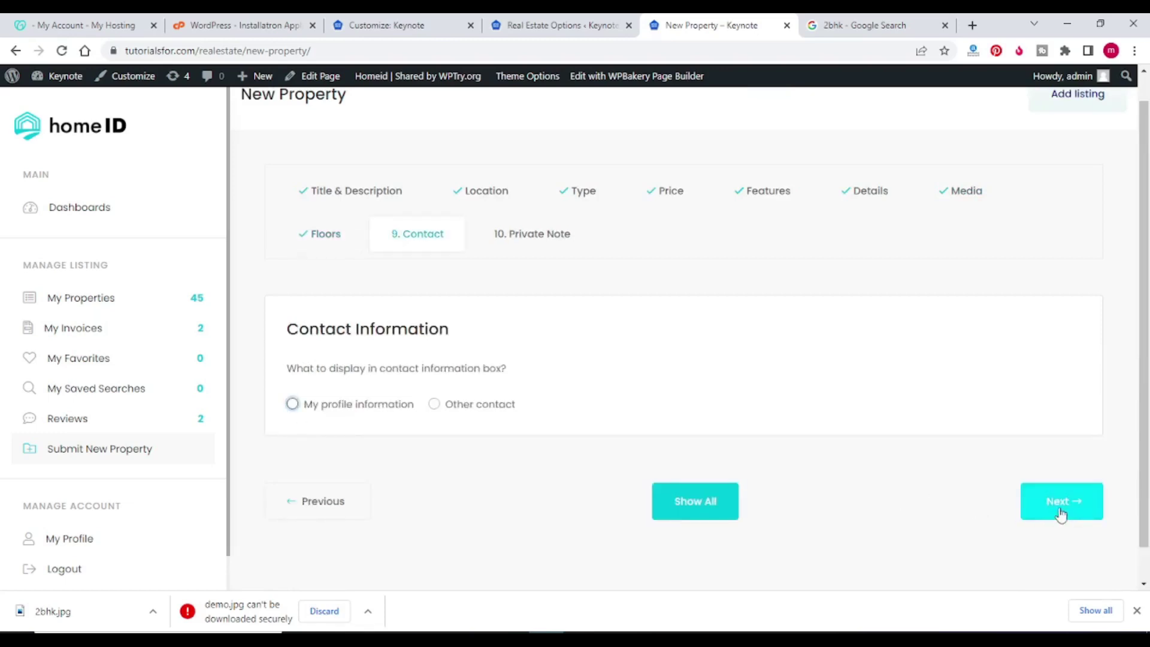
left_click(1060, 509)
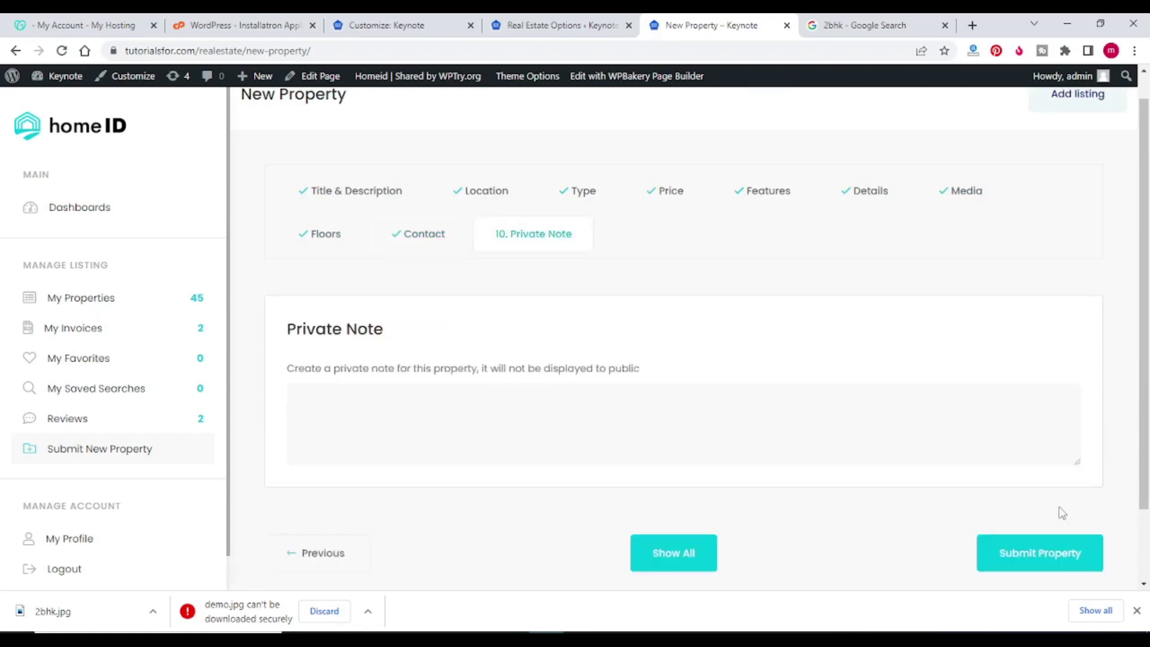
scroll(944, 526, "down", 1)
Step: Submit the property and check the Real Estate Options price format settings
left_click(1019, 478)
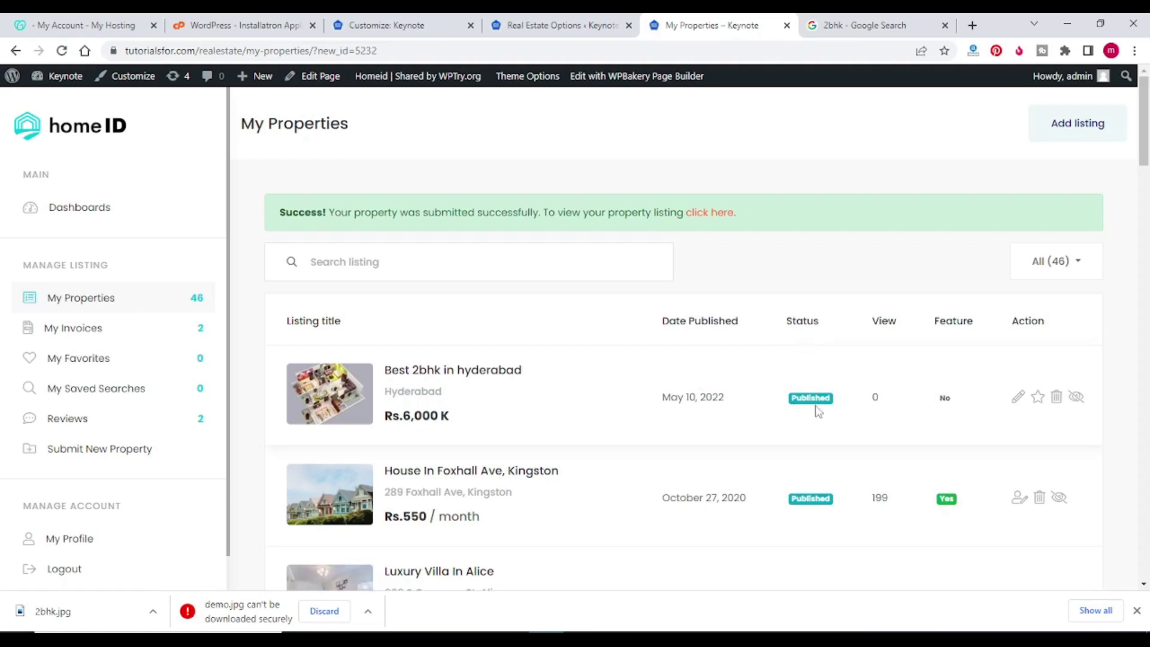
left_click(541, 29)
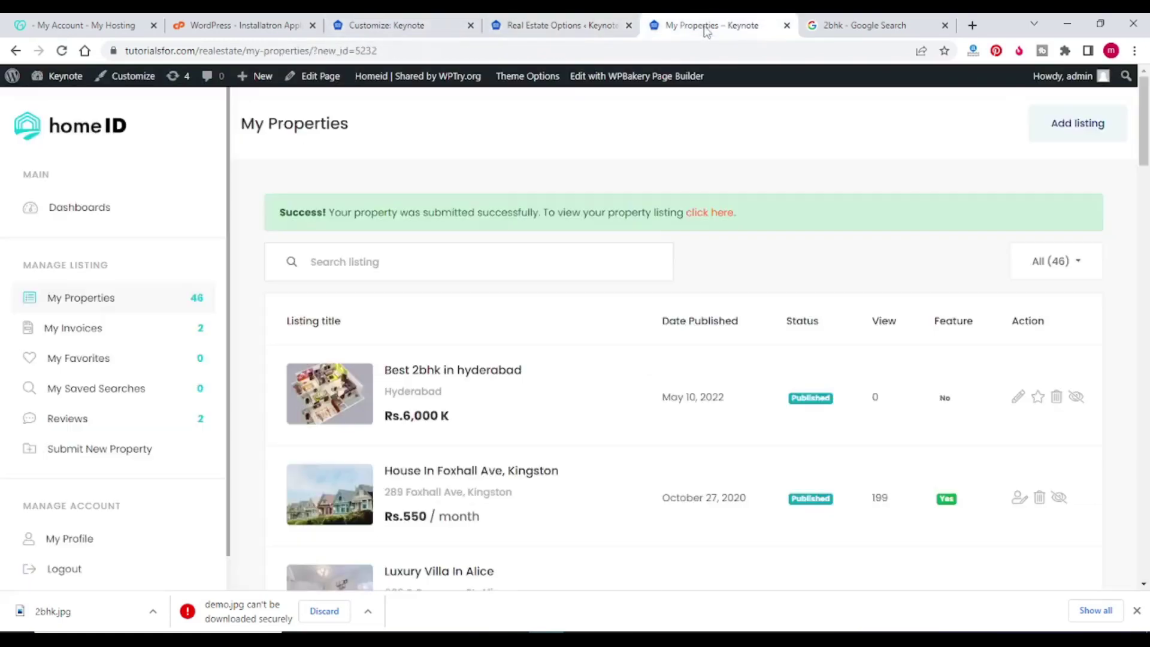
left_click(706, 27)
Step: Duplicate the My Properties tab and trim its URL to load the site homepage
right_click(726, 33)
left_click(754, 130)
left_click_drag(313, 51, 502, 53)
key("BackSpace")
key("Return")
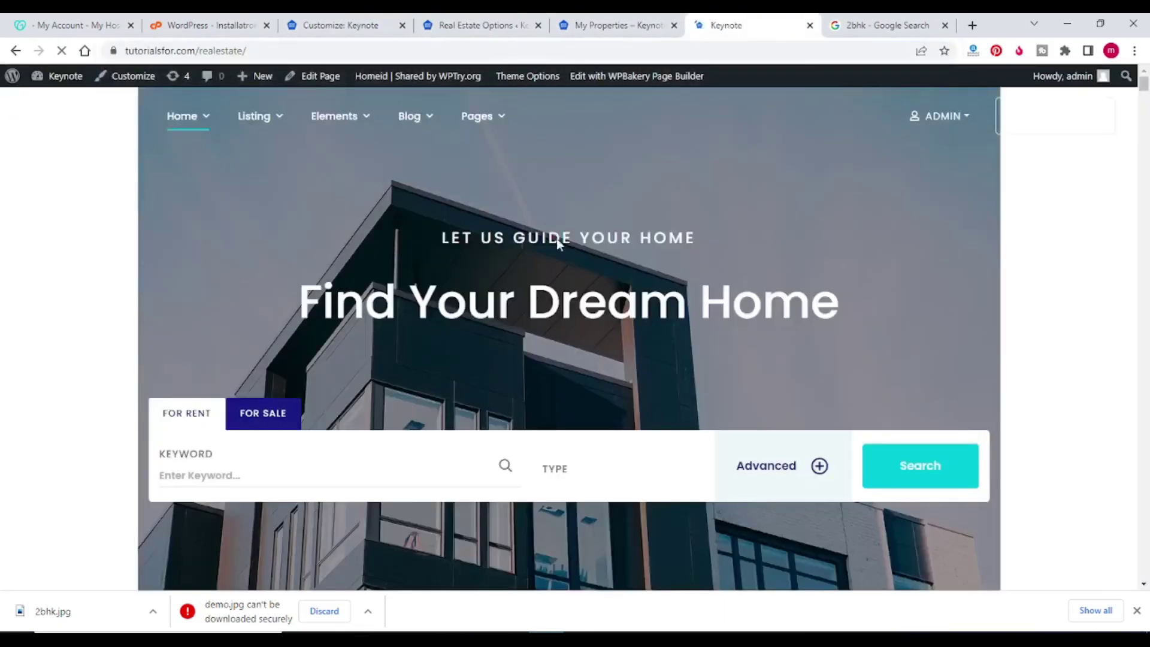
Step: Scroll down the homepage and open See all properties
scroll(562, 274, "down", 4)
scroll(562, 274, "down", 5)
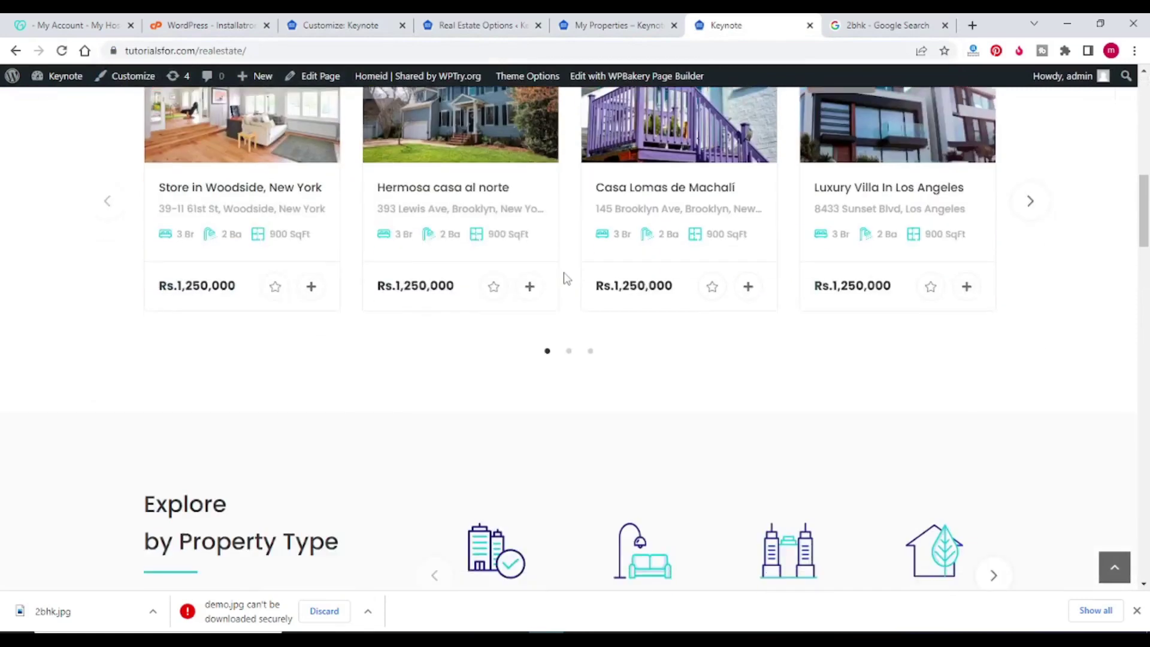
scroll(565, 278, "down", 3)
scroll(628, 268, "down", 9)
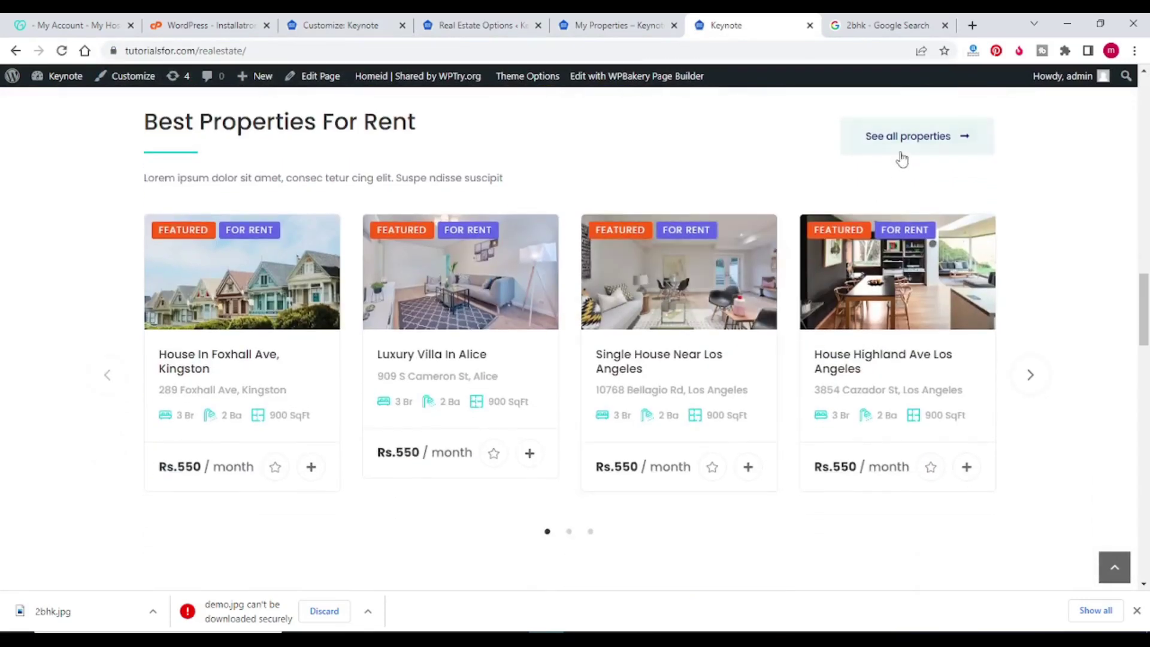
left_click(898, 155)
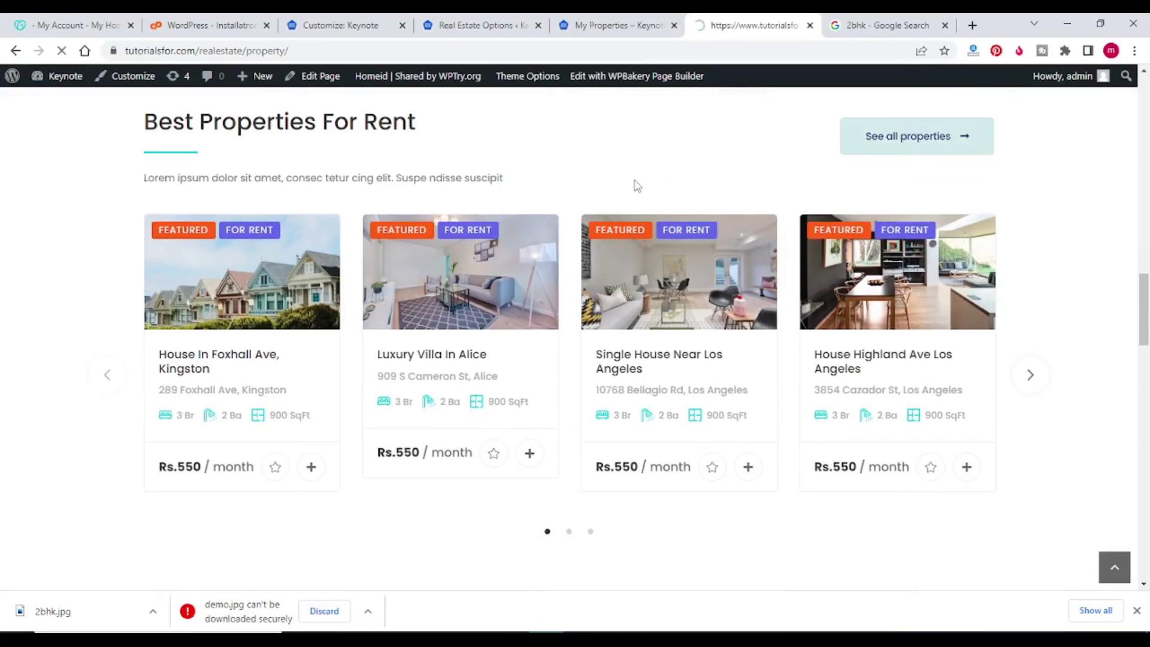
Step: Go to page 2 of the listings and open the Best 2bhk in hyderabad property
scroll(547, 176, "down", 14)
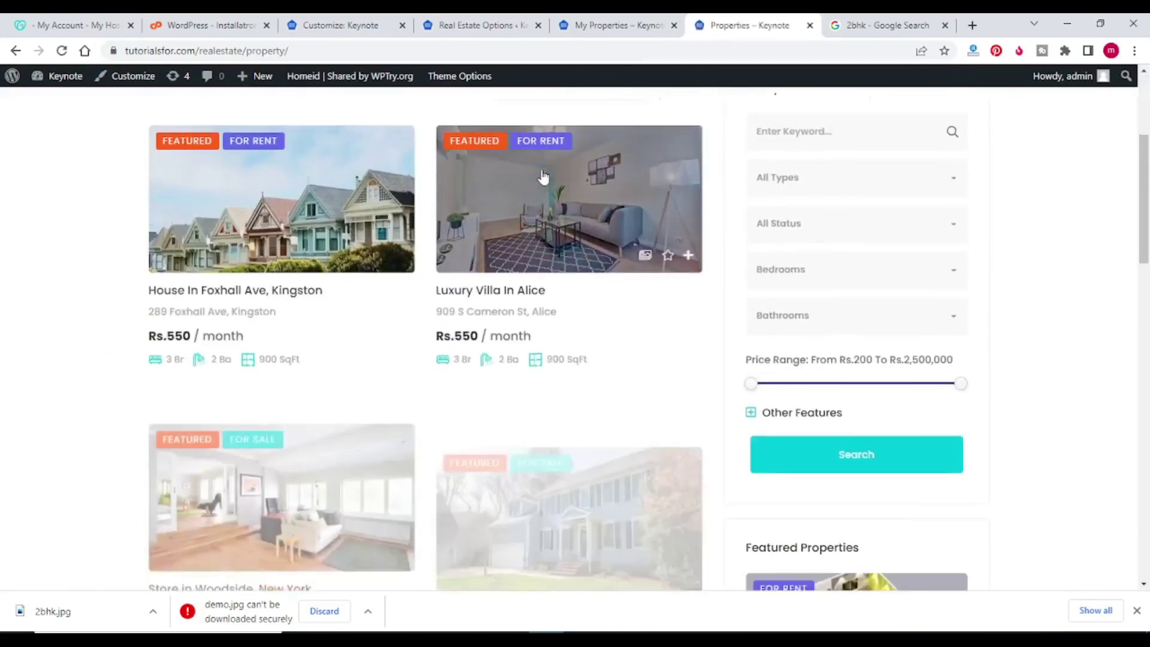
scroll(563, 210, "down", 8)
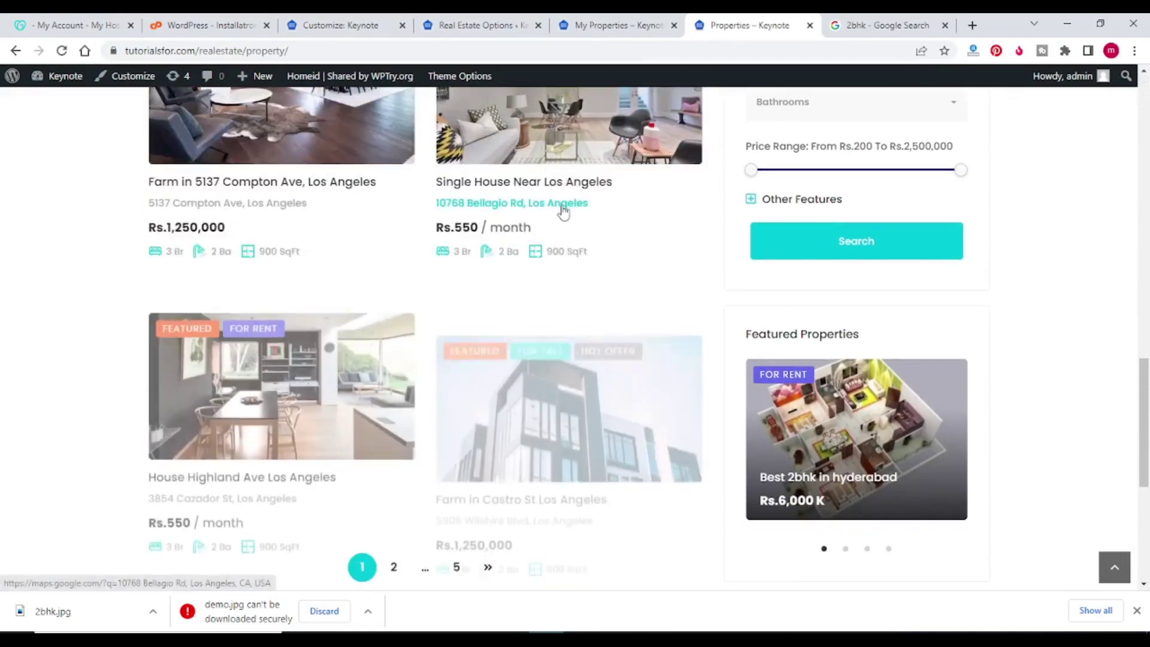
left_click(488, 353)
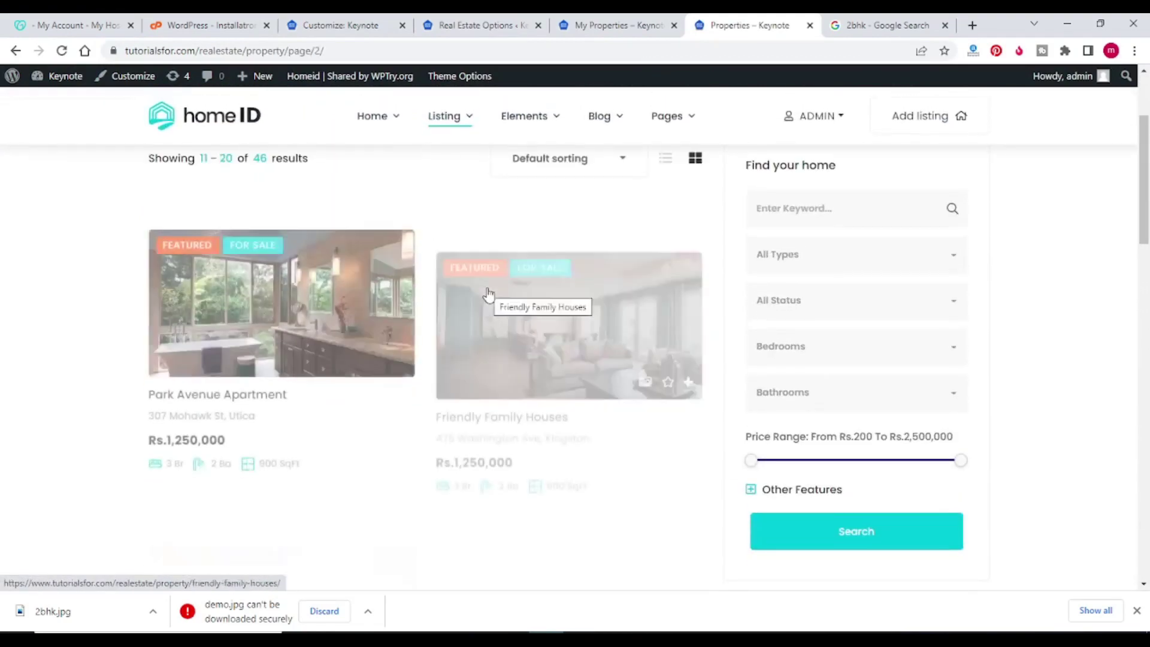
scroll(488, 295, "down", 10)
scroll(488, 295, "down", 4)
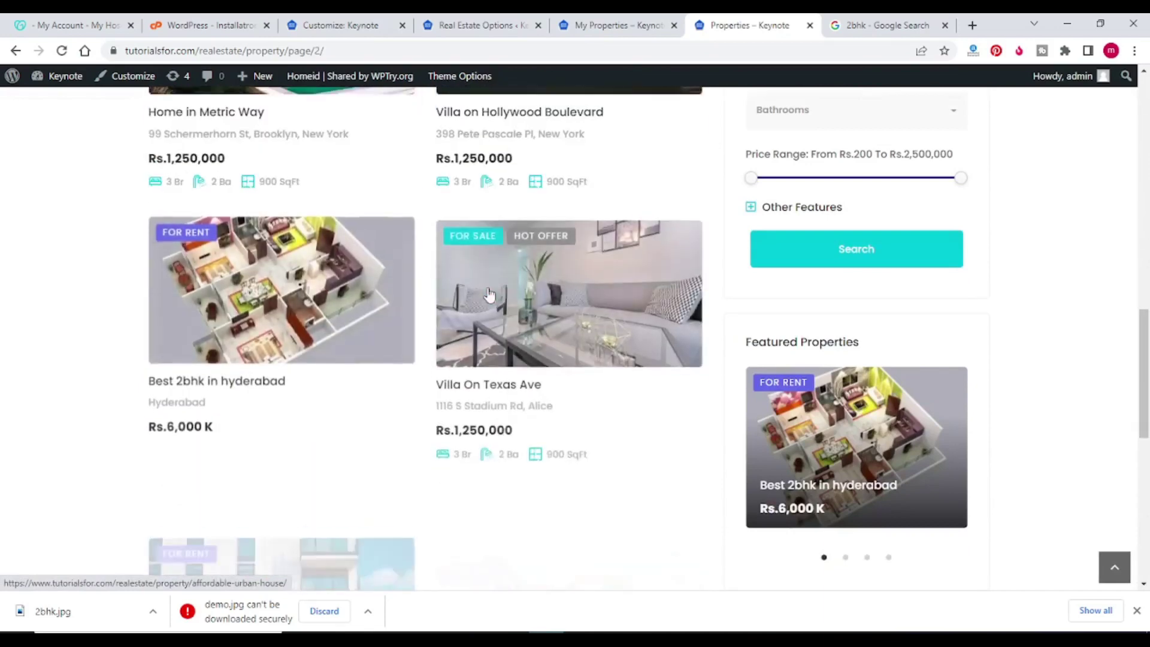
left_click(244, 386)
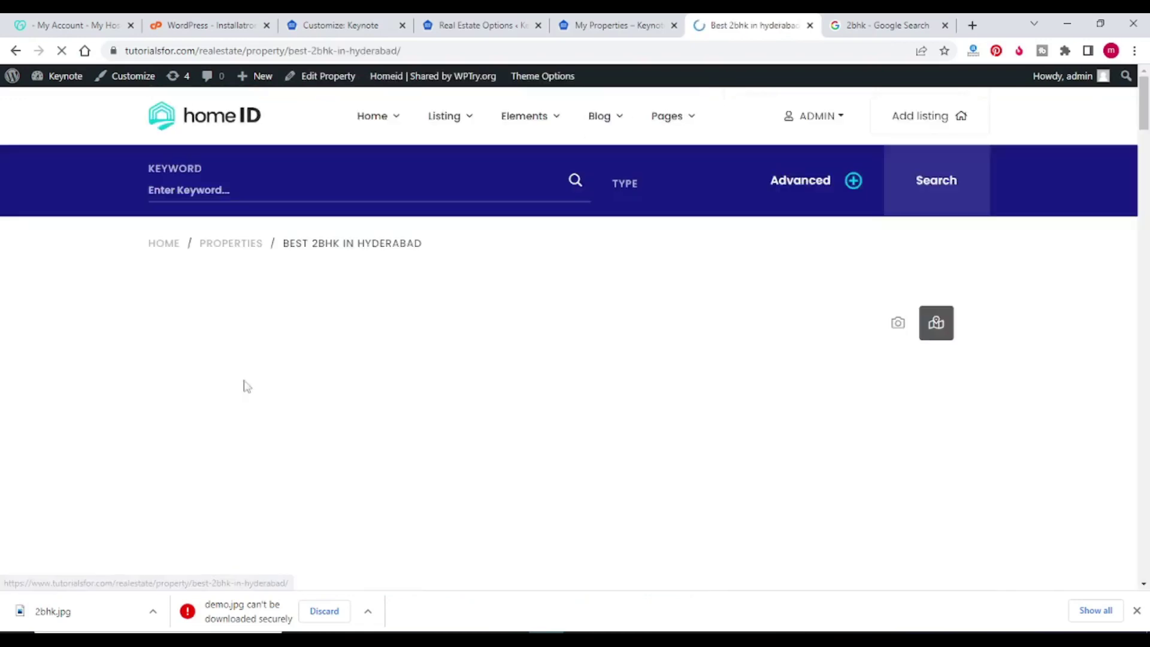
Step: Scroll through the Best 2bhk in hyderabad page checking price, address, details and features
scroll(531, 323, "down", 2)
scroll(531, 323, "down", 3)
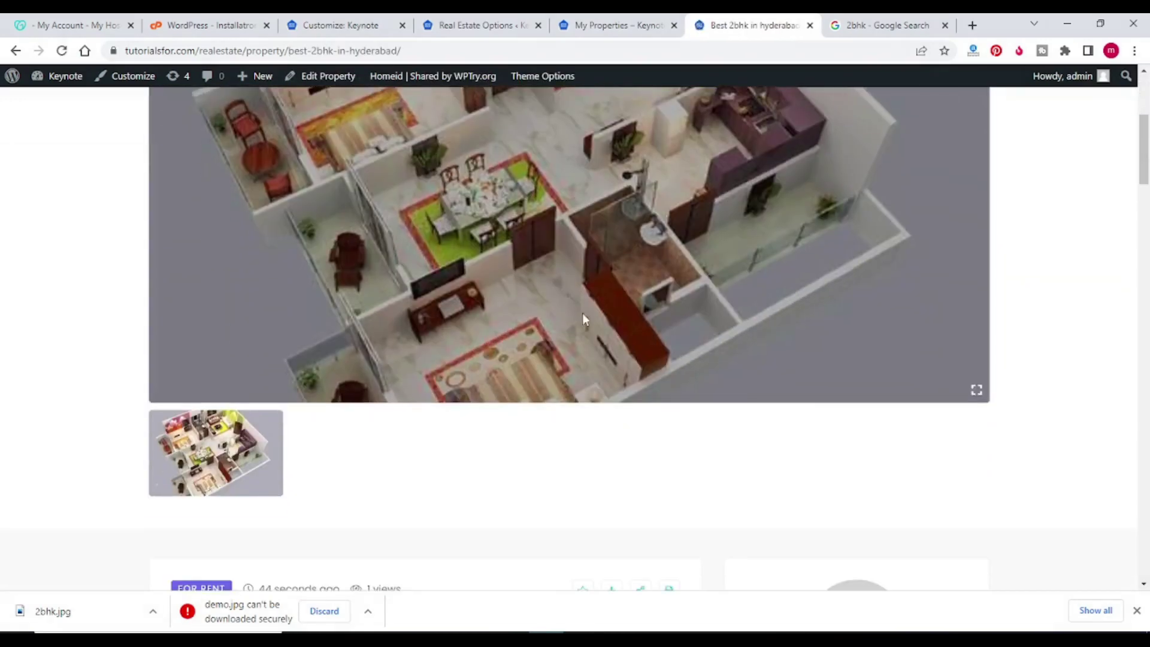
scroll(591, 269, "down", 4)
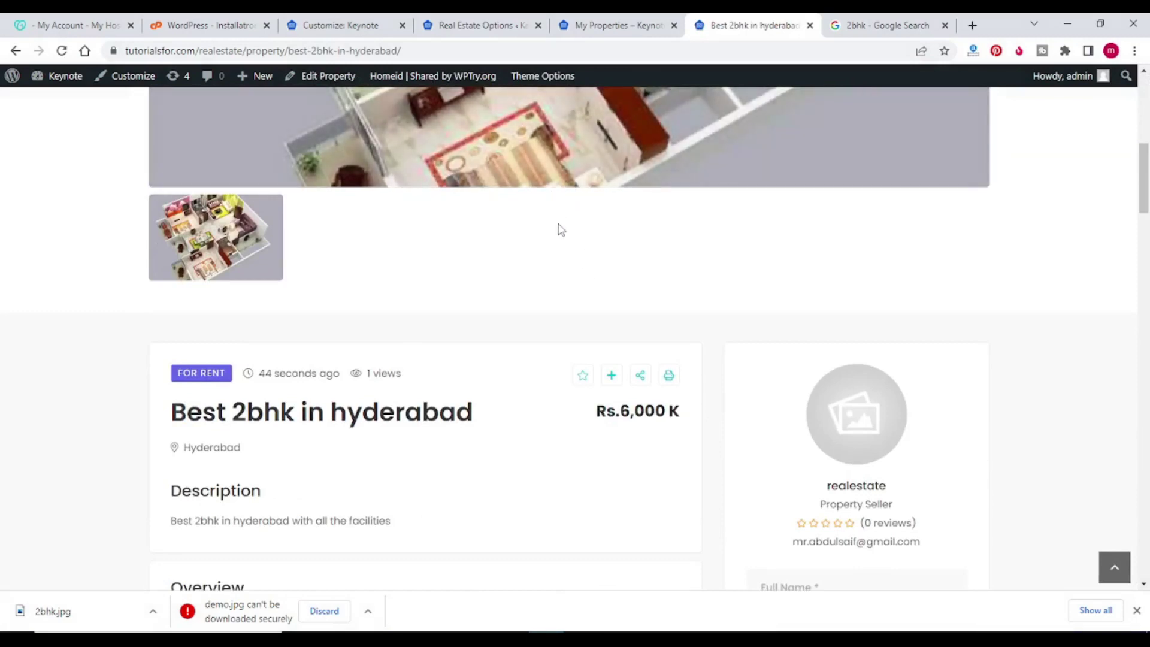
scroll(558, 230, "down", 5)
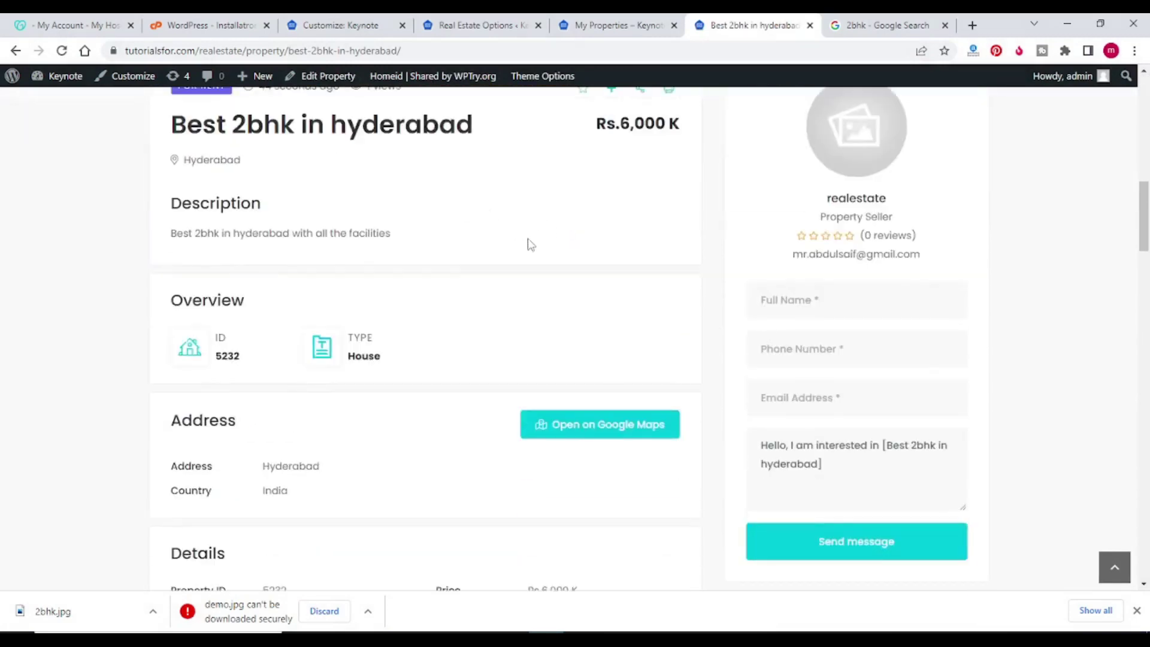
scroll(515, 240, "up", 2)
scroll(515, 261, "down", 3)
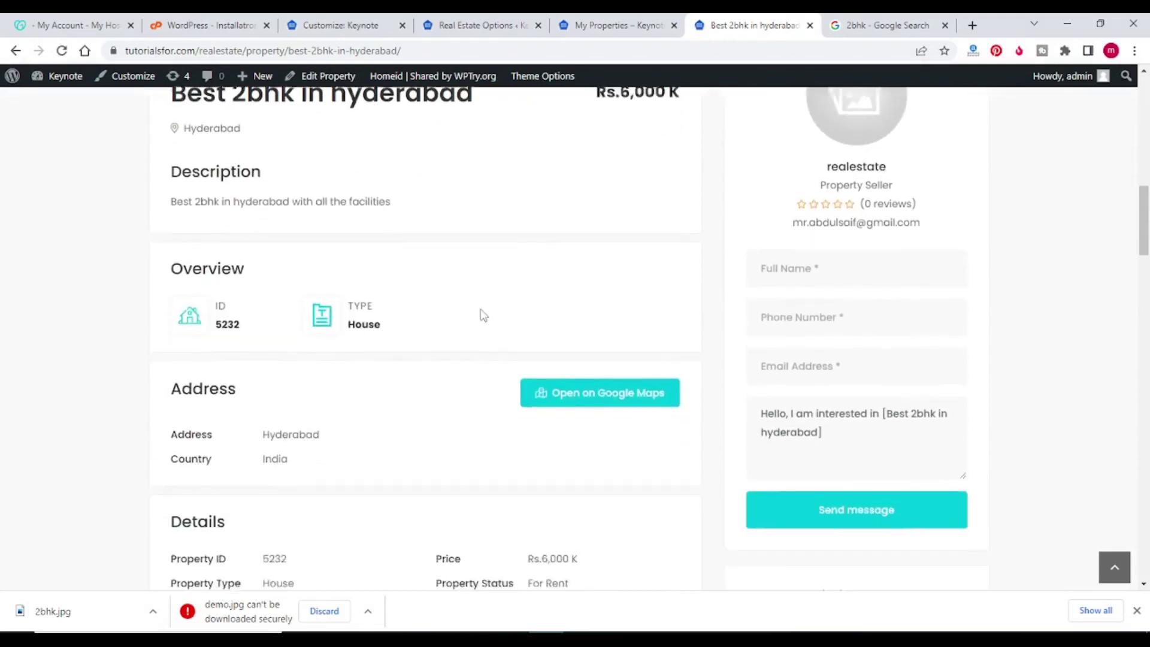
scroll(483, 316, "down", 5)
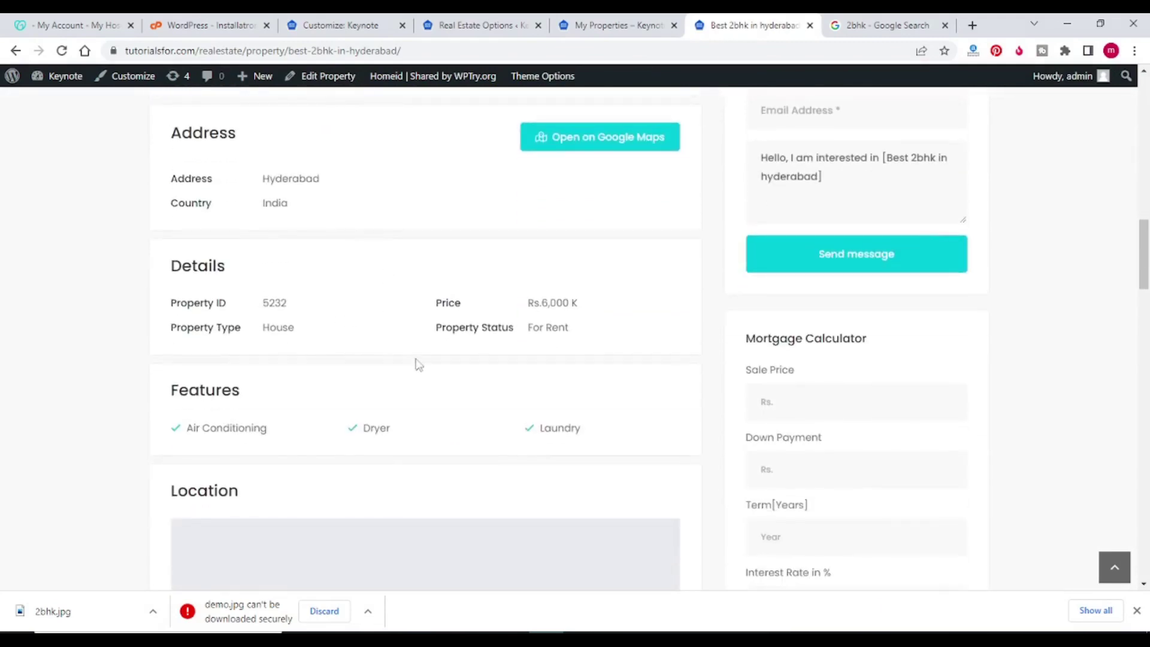
scroll(413, 366, "down", 1)
scroll(570, 393, "down", 1)
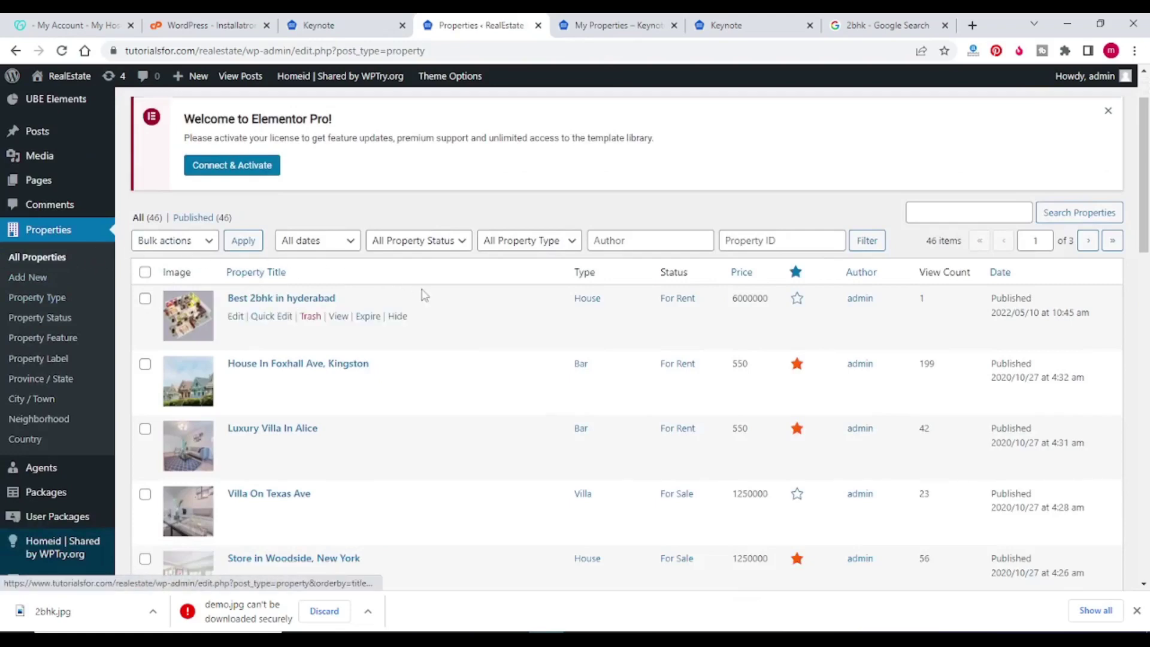
Step: Scroll the admin All Properties list down and back up to review the 46 published listings
scroll(422, 295, "down", 6)
scroll(426, 298, "down", 4)
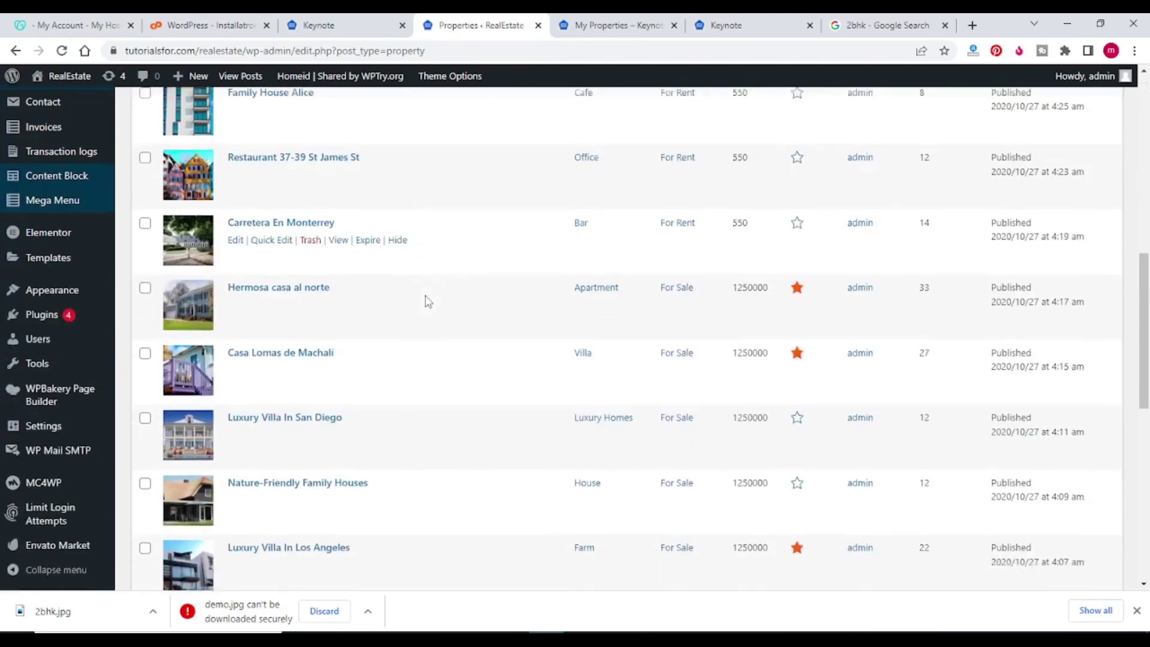
scroll(426, 300, "down", 9)
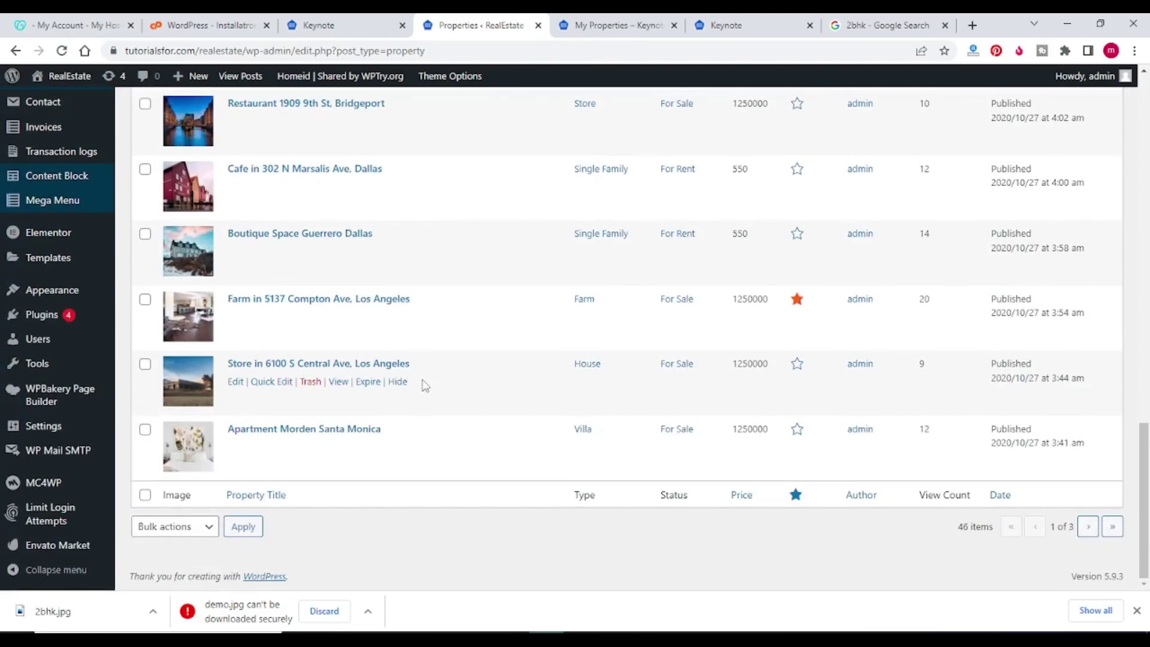
scroll(424, 385, "up", 18)
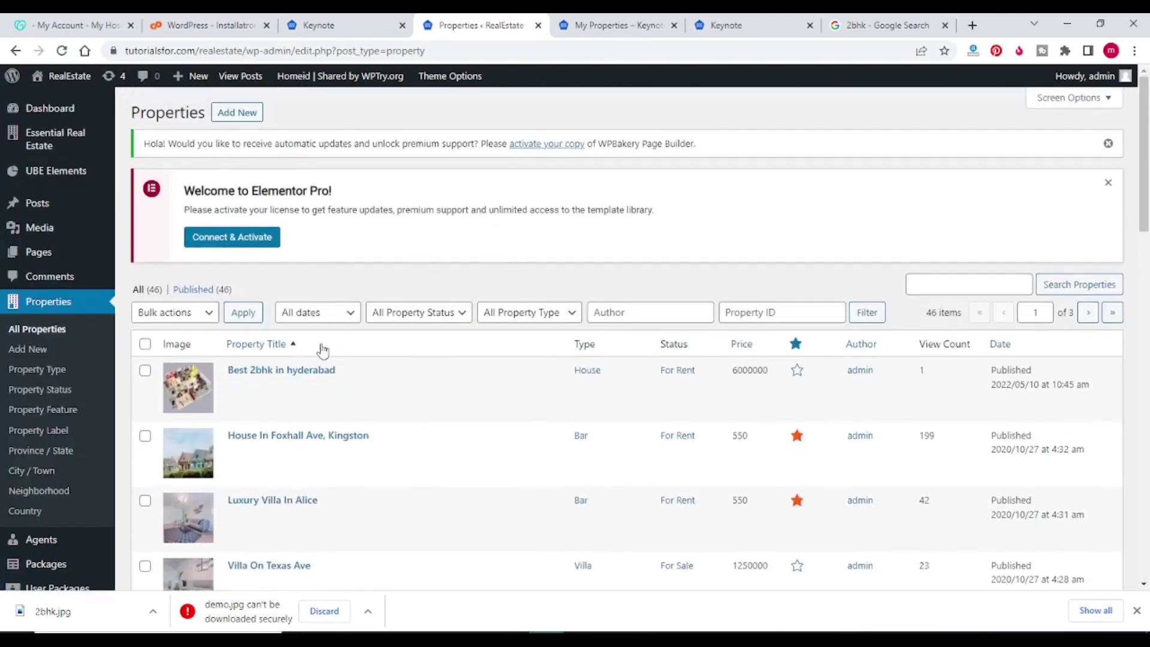